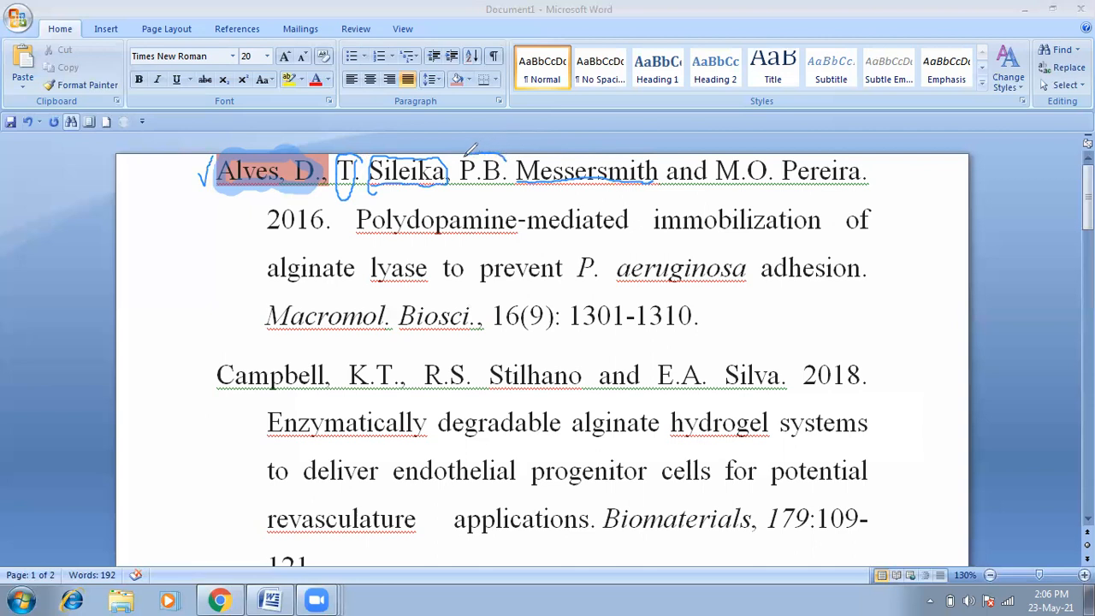
# Step: Circle the co-author initials P.B. and M.O., and underline and bracket the year 2016
pyautogui.moveTo(469, 155)
pyautogui.mouseDown()
pyautogui.moveTo(460, 174)
pyautogui.moveTo(483, 187)
pyautogui.moveTo(508, 178)
pyautogui.moveTo(510, 156)
pyautogui.mouseUp()
pyautogui.moveTo(671, 183)
pyautogui.mouseDown()
pyautogui.moveTo(717, 180)
pyautogui.moveTo(719, 156)
pyautogui.moveTo(712, 146)
pyautogui.moveTo(671, 156)
pyautogui.moveTo(664, 182)
pyautogui.moveTo(676, 191)
pyautogui.mouseUp()
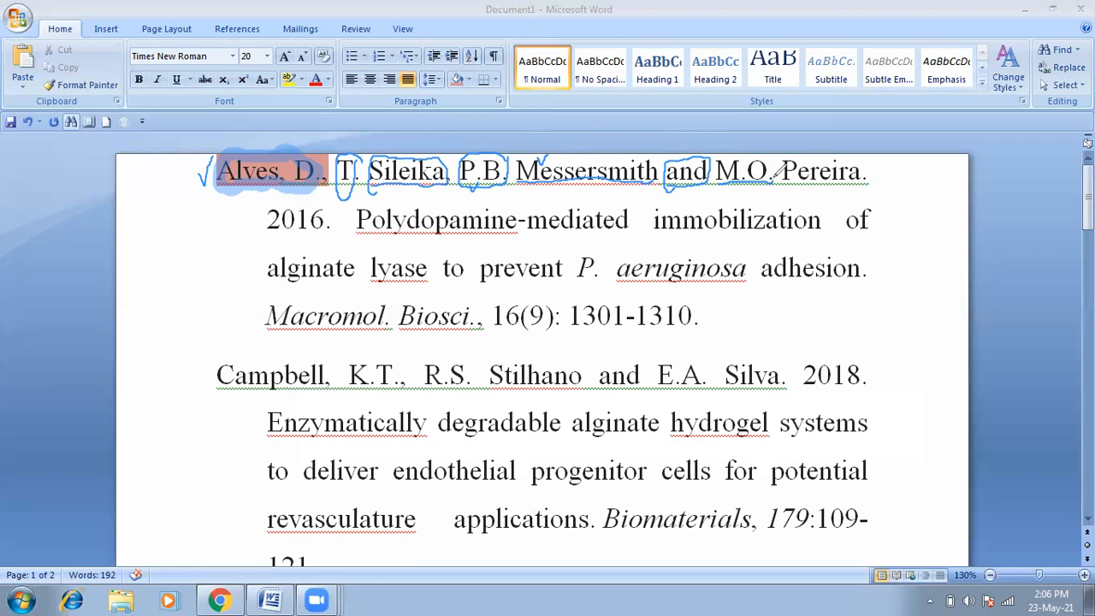
pyautogui.moveTo(773, 177)
pyautogui.mouseDown()
pyautogui.moveTo(770, 159)
pyautogui.moveTo(809, 177)
pyautogui.moveTo(875, 181)
pyautogui.moveTo(873, 166)
pyautogui.mouseUp()
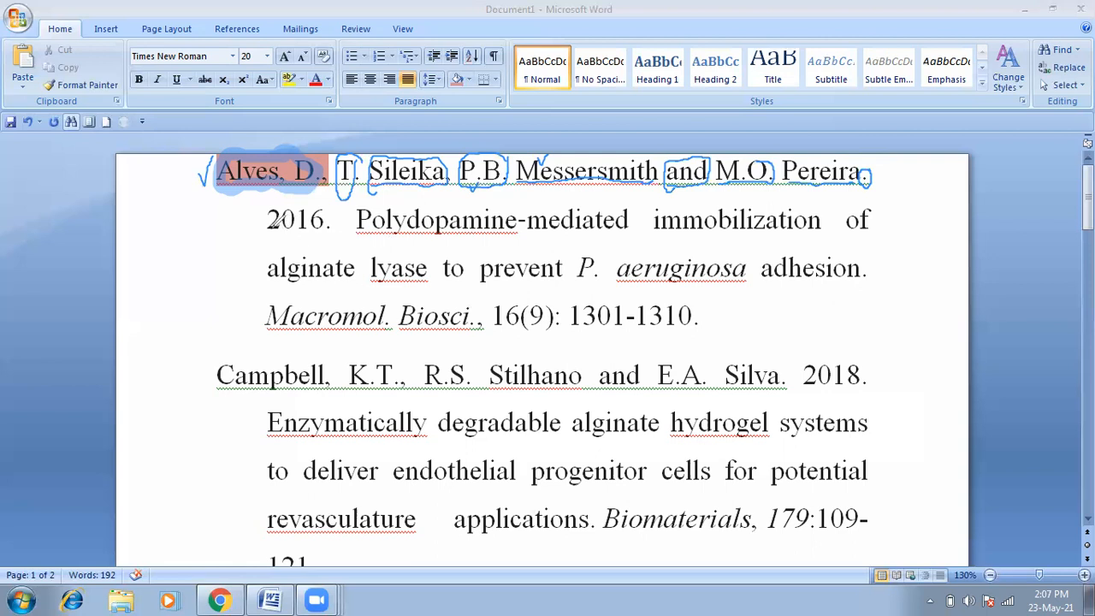
pyautogui.moveTo(263, 231); pyautogui.dragTo(324, 226)
pyautogui.moveTo(338, 224)
pyautogui.mouseDown()
pyautogui.moveTo(335, 208)
pyautogui.moveTo(266, 215)
pyautogui.moveTo(265, 231)
pyautogui.moveTo(240, 234)
pyautogui.moveTo(242, 249)
pyautogui.moveTo(207, 250)
pyautogui.moveTo(219, 254)
pyautogui.mouseUp()
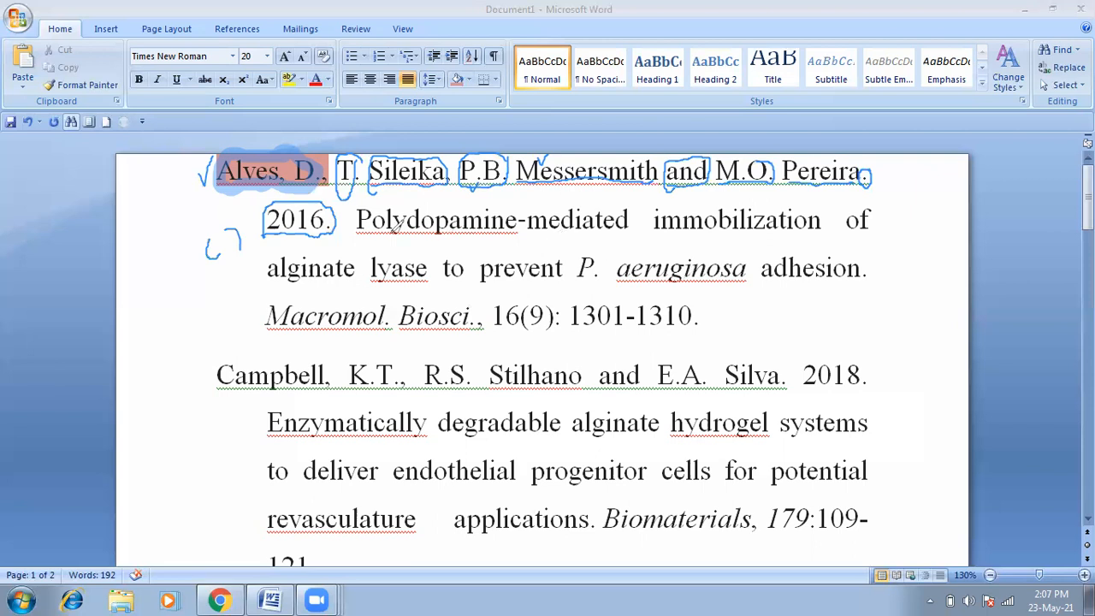
# Step: Underline the title words immobilization and alginate and circle the species name P. aeruginosa
pyautogui.moveTo(355, 227); pyautogui.dragTo(397, 226)
pyautogui.moveTo(647, 228); pyautogui.dragTo(664, 225)
pyautogui.moveTo(272, 279); pyautogui.dragTo(368, 274)
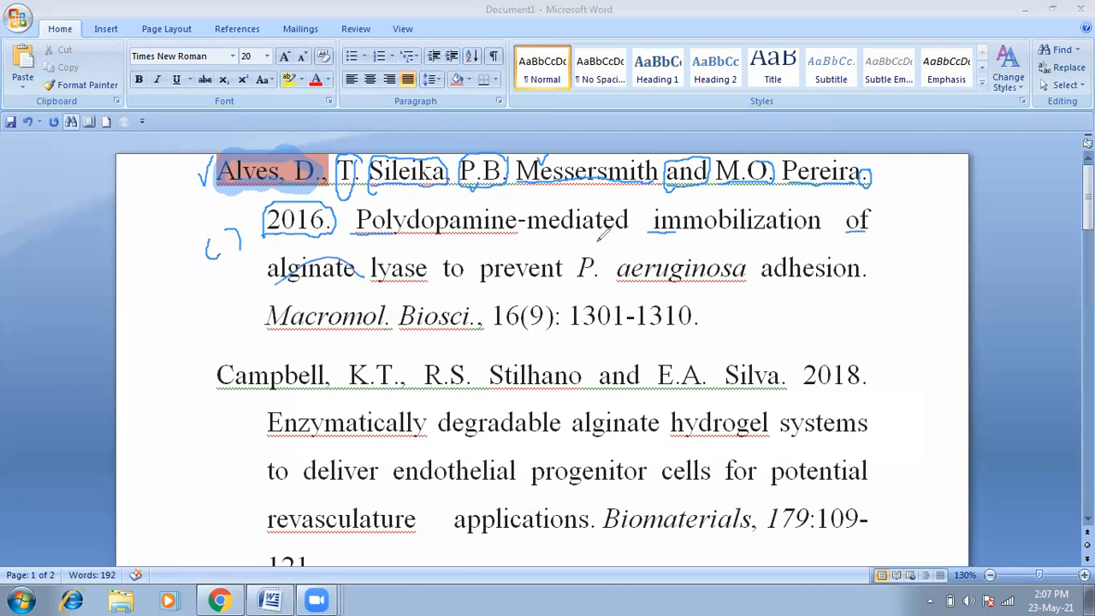
pyautogui.moveTo(589, 243)
pyautogui.mouseDown()
pyautogui.moveTo(573, 270)
pyautogui.moveTo(599, 288)
pyautogui.moveTo(753, 274)
pyautogui.moveTo(750, 250)
pyautogui.moveTo(706, 238)
pyautogui.moveTo(609, 236)
pyautogui.mouseUp()
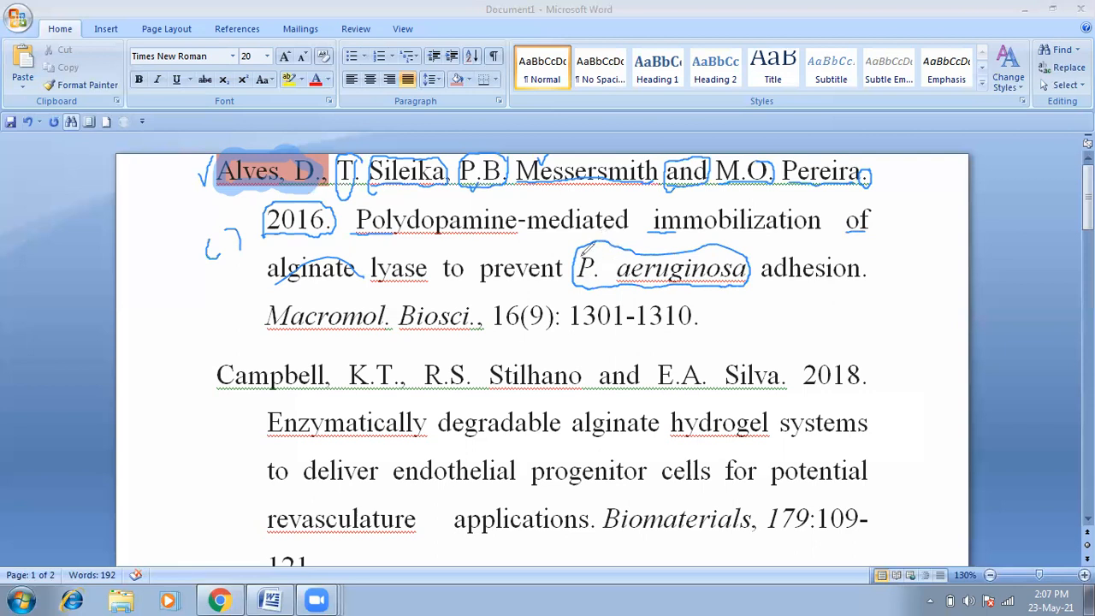
pyautogui.moveTo(582, 253); pyautogui.dragTo(582, 292)
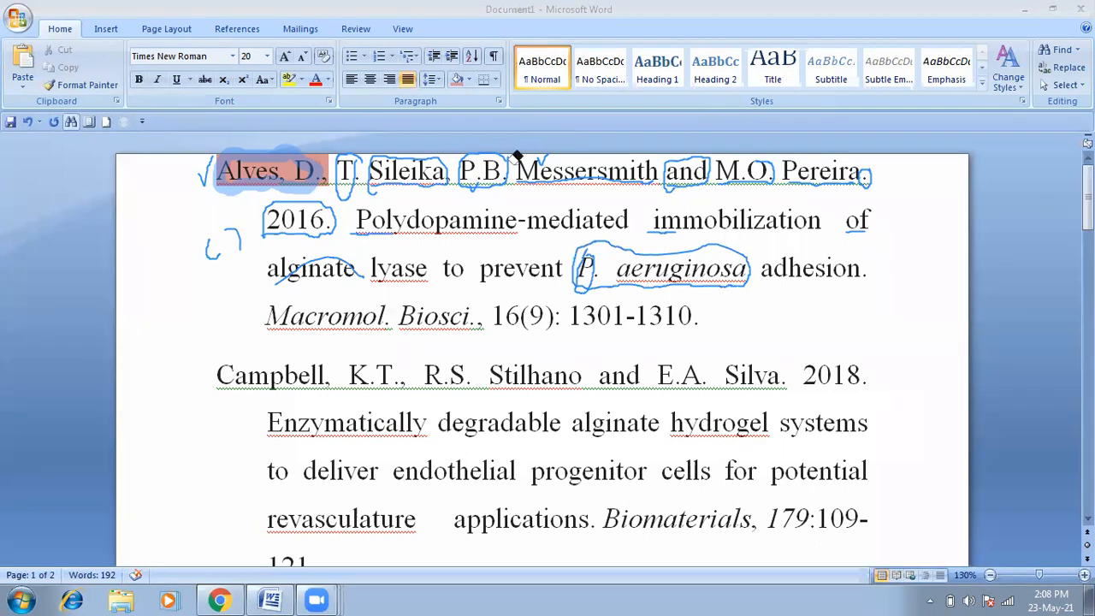
# Step: Erase every ink stroke from the Alves reference so the Campbell entry comes into view
pyautogui.moveTo(374, 177); pyautogui.dragTo(270, 276)
pyautogui.moveTo(218, 174)
pyautogui.mouseDown()
pyautogui.moveTo(218, 213)
pyautogui.moveTo(389, 243)
pyautogui.moveTo(367, 217)
pyautogui.moveTo(582, 272)
pyautogui.mouseUp()
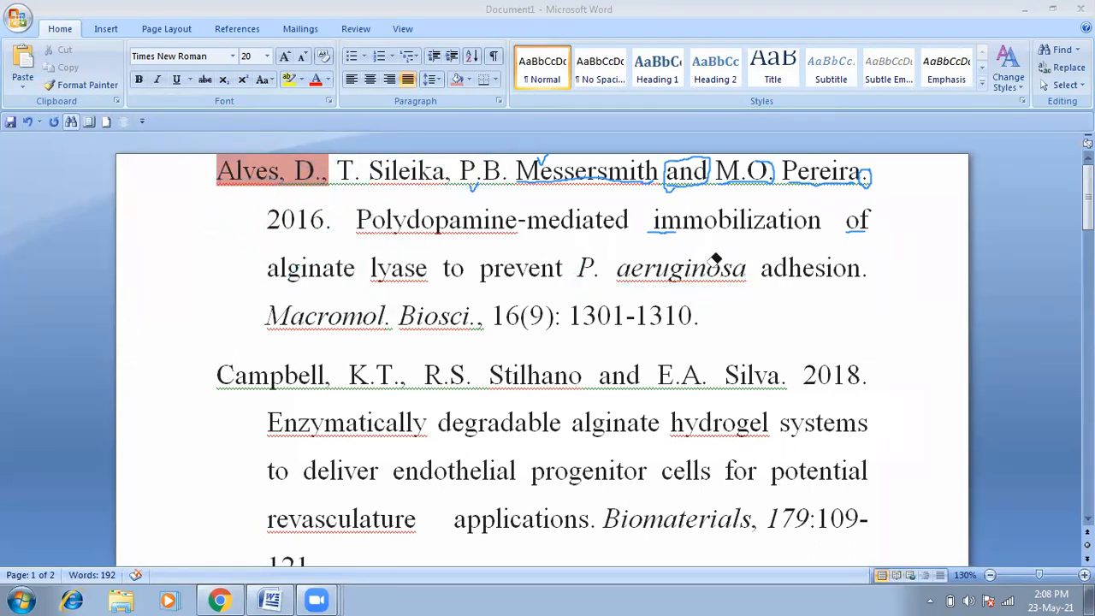
pyautogui.moveTo(811, 172); pyautogui.dragTo(691, 189)
pyautogui.moveTo(532, 177)
pyautogui.mouseDown()
pyautogui.moveTo(497, 178)
pyautogui.moveTo(604, 228)
pyautogui.moveTo(724, 248)
pyautogui.moveTo(881, 186)
pyautogui.moveTo(861, 215)
pyautogui.moveTo(673, 218)
pyautogui.moveTo(664, 228)
pyautogui.mouseUp()
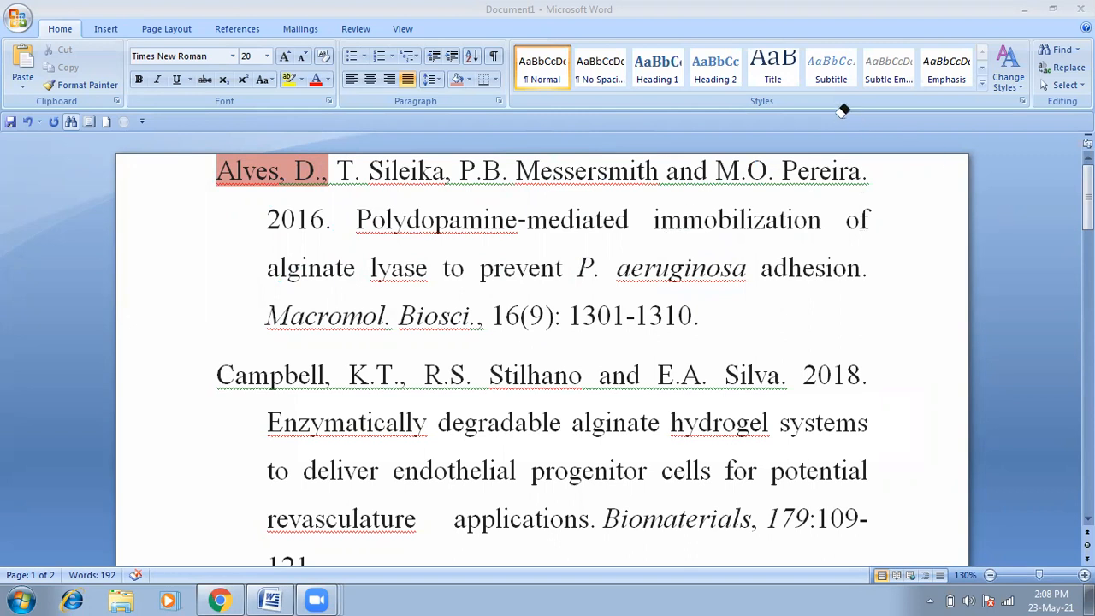
pyautogui.moveTo(1088, 206); pyautogui.dragTo(1089, 238)
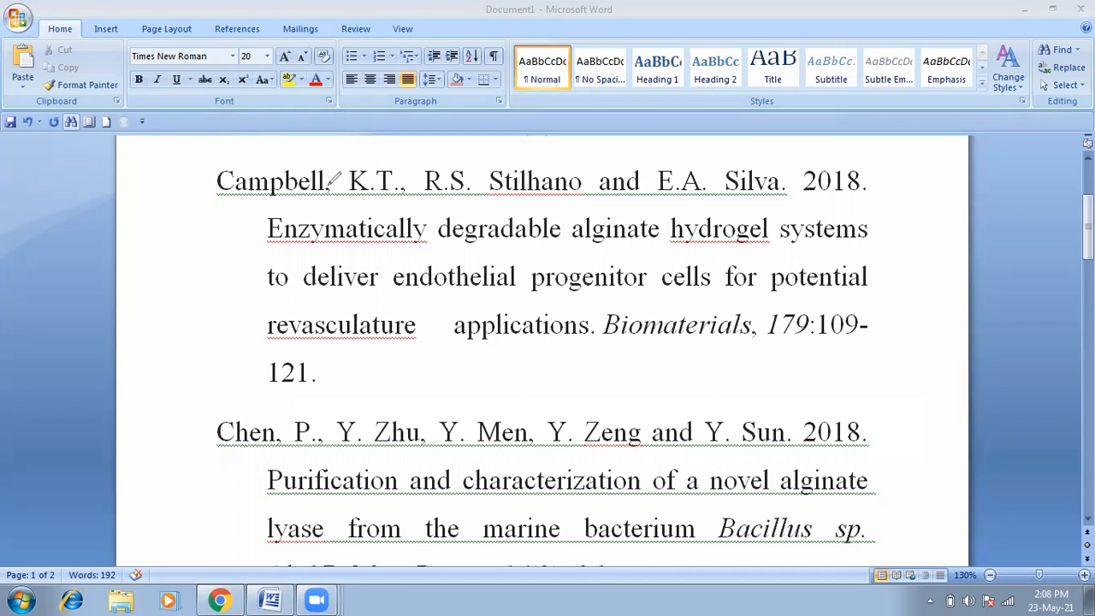
# Step: Mark the Campbell authors: Campbell, K.T., Stilhano, R.S., the 'and' and Silva
pyautogui.moveTo(221, 168)
pyautogui.mouseDown()
pyautogui.moveTo(322, 151)
pyautogui.moveTo(337, 173)
pyautogui.moveTo(299, 197)
pyautogui.moveTo(257, 202)
pyautogui.moveTo(234, 198)
pyautogui.moveTo(211, 171)
pyautogui.moveTo(228, 158)
pyautogui.mouseUp()
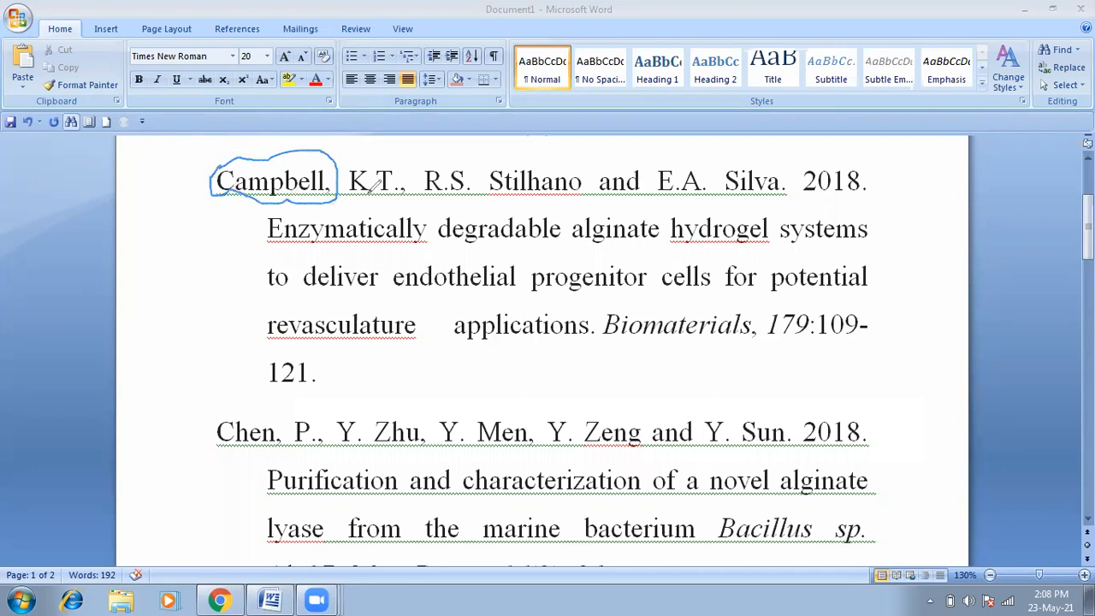
pyautogui.moveTo(375, 192)
pyautogui.mouseDown()
pyautogui.moveTo(409, 191)
pyautogui.moveTo(414, 178)
pyautogui.moveTo(395, 159)
pyautogui.moveTo(369, 157)
pyautogui.moveTo(353, 205)
pyautogui.mouseUp()
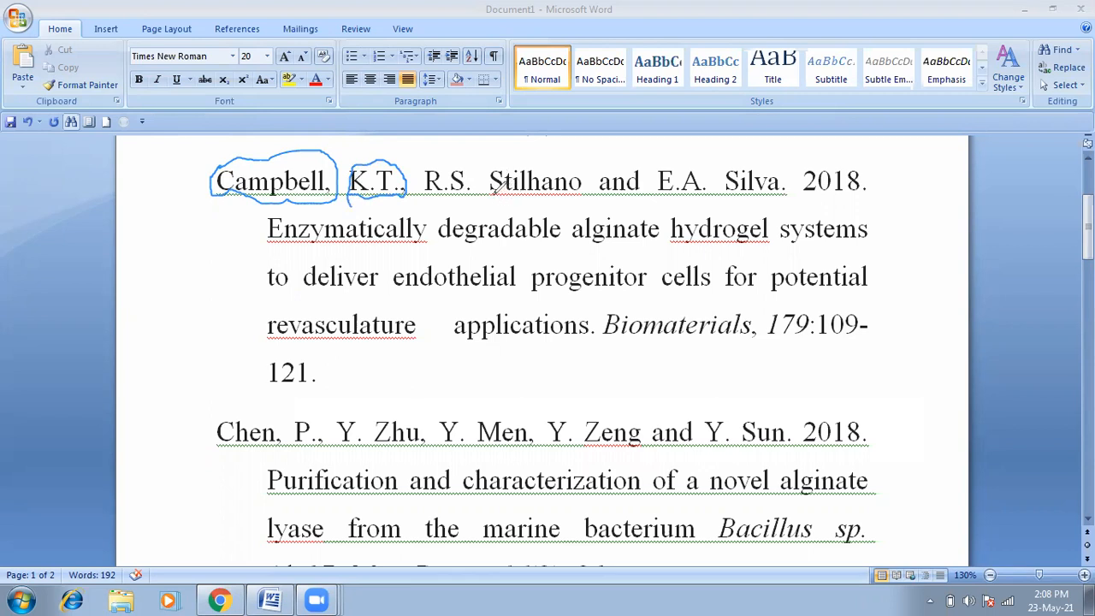
pyautogui.moveTo(493, 188)
pyautogui.mouseDown()
pyautogui.moveTo(554, 192)
pyautogui.moveTo(585, 181)
pyautogui.moveTo(581, 163)
pyautogui.moveTo(505, 162)
pyautogui.moveTo(495, 195)
pyautogui.mouseUp()
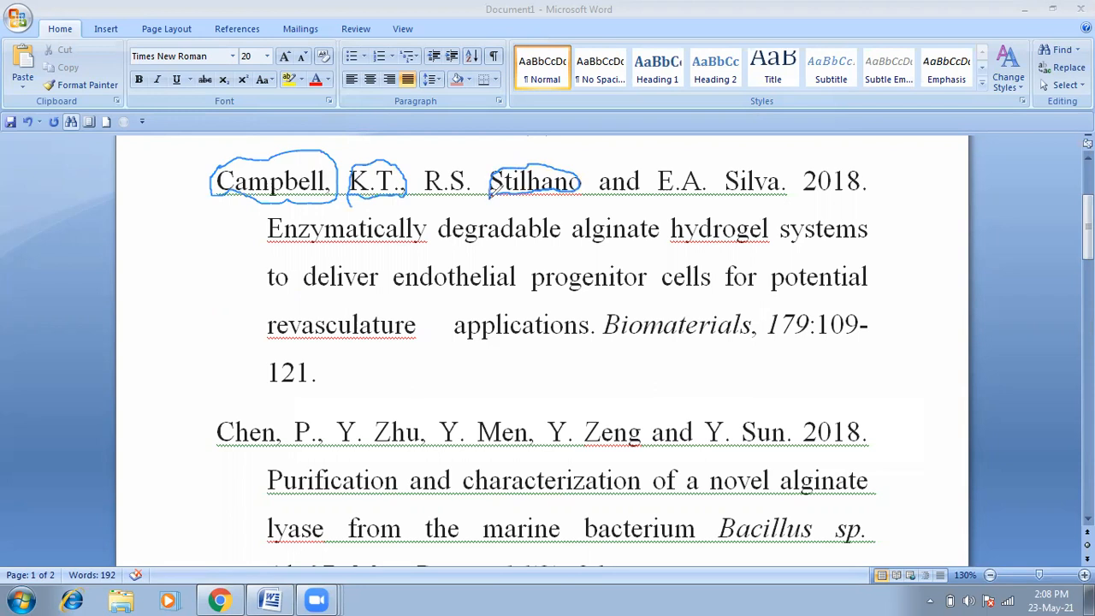
pyautogui.moveTo(423, 195); pyautogui.dragTo(472, 184)
pyautogui.moveTo(637, 159)
pyautogui.mouseDown()
pyautogui.moveTo(602, 167)
pyautogui.moveTo(592, 185)
pyautogui.moveTo(633, 201)
pyautogui.moveTo(641, 158)
pyautogui.mouseUp()
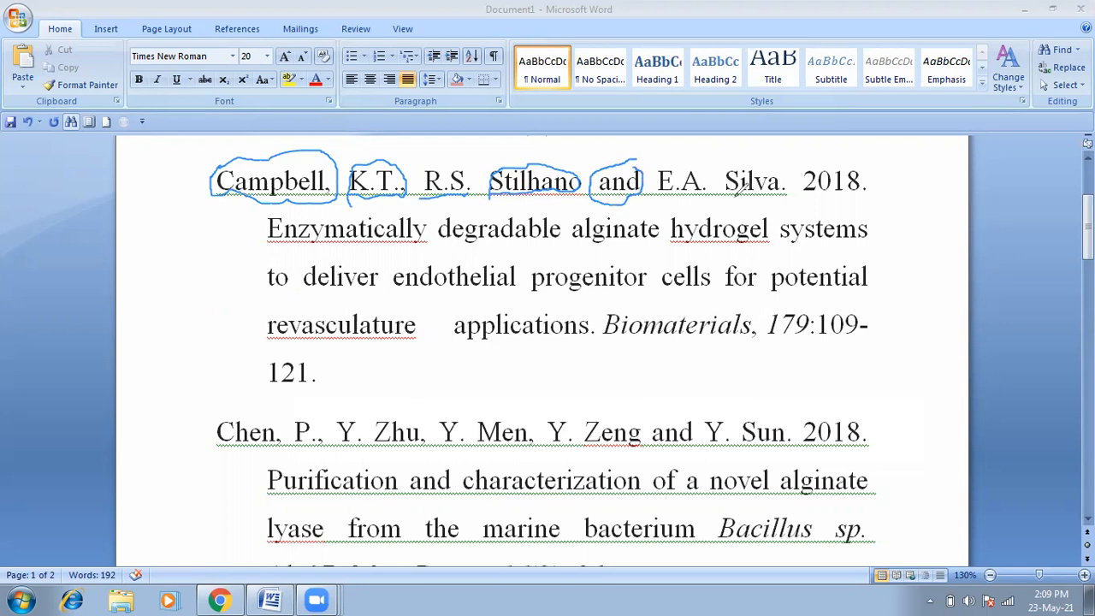
pyautogui.moveTo(726, 195); pyautogui.dragTo(855, 185)
# Step: Underline the title words Enzymatically, degradable and hydrogel
pyautogui.moveTo(269, 238); pyautogui.dragTo(378, 239)
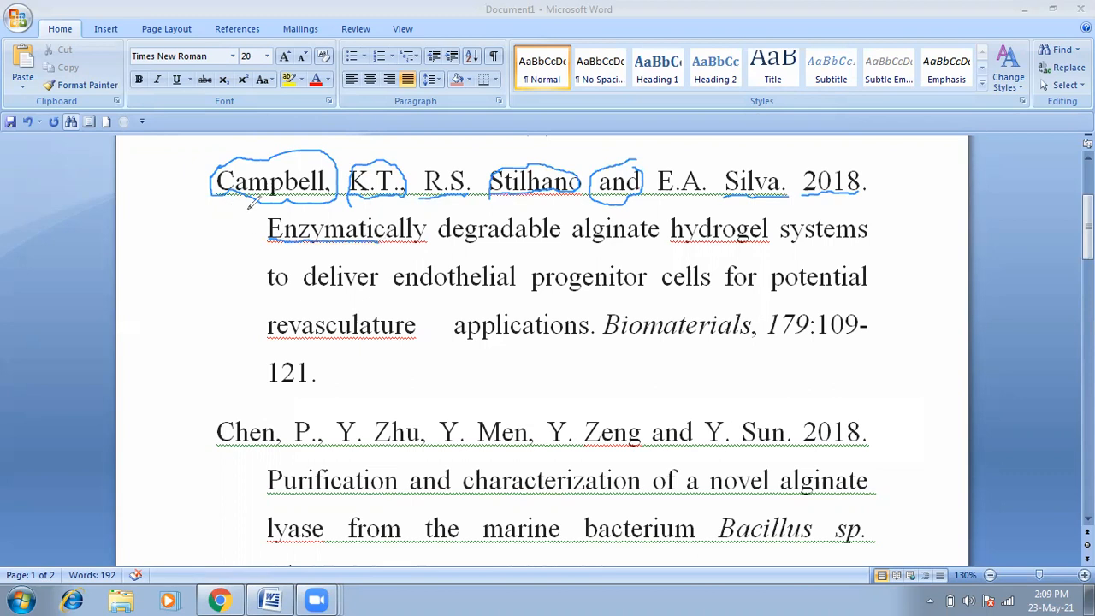
pyautogui.moveTo(281, 205)
pyautogui.mouseDown()
pyautogui.moveTo(256, 228)
pyautogui.moveTo(289, 224)
pyautogui.mouseUp()
pyautogui.moveTo(436, 242); pyautogui.dragTo(450, 241)
pyautogui.moveTo(672, 239); pyautogui.dragTo(746, 243)
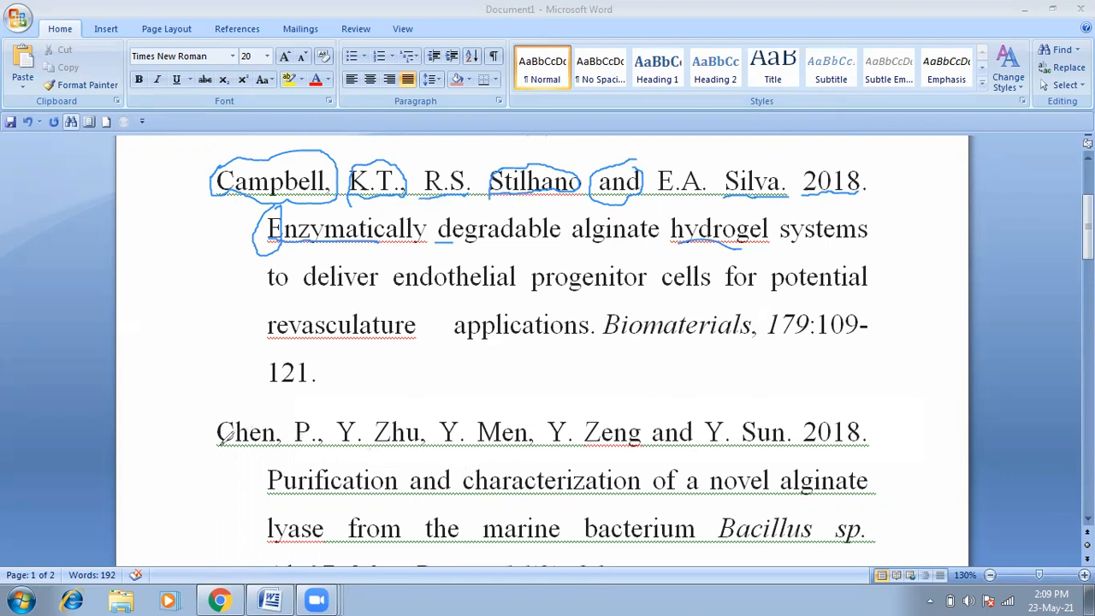
# Step: Mark Chen and the initial P. in the next entry, then clear all annotations
pyautogui.moveTo(222, 443)
pyautogui.mouseDown()
pyautogui.moveTo(282, 438)
pyautogui.moveTo(288, 413)
pyautogui.moveTo(237, 399)
pyautogui.moveTo(213, 433)
pyautogui.moveTo(219, 444)
pyautogui.mouseUp()
pyautogui.moveTo(297, 430); pyautogui.dragTo(298, 446)
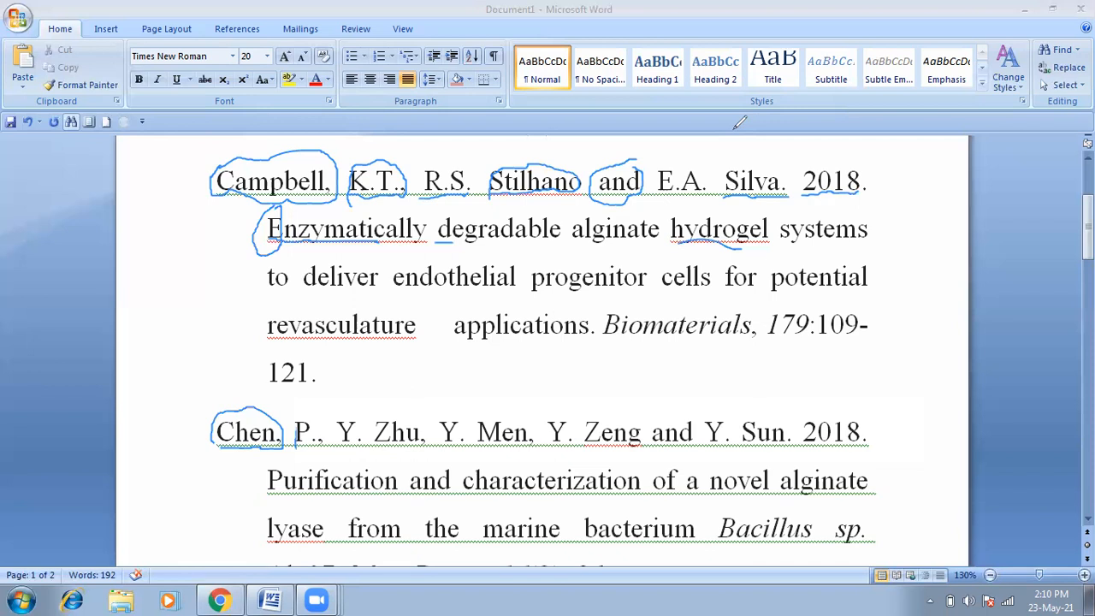
pyautogui.click(735, 128)
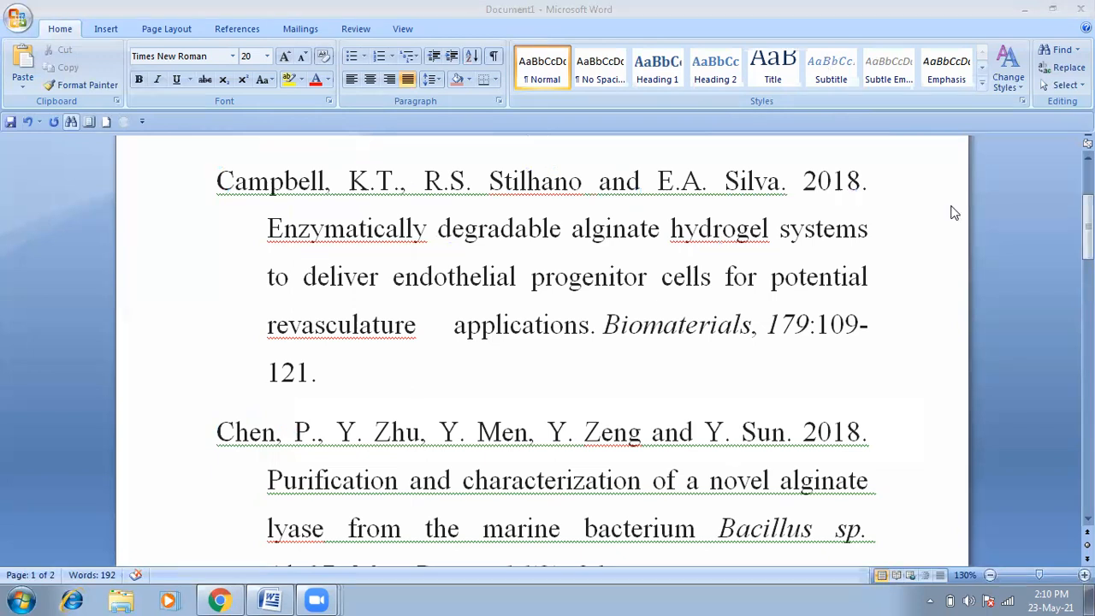
# Step: Mark Biomaterials, volume 179 and the á in Fernández, then clear all the ink
pyautogui.moveTo(1088, 235); pyautogui.dragTo(1088, 254)
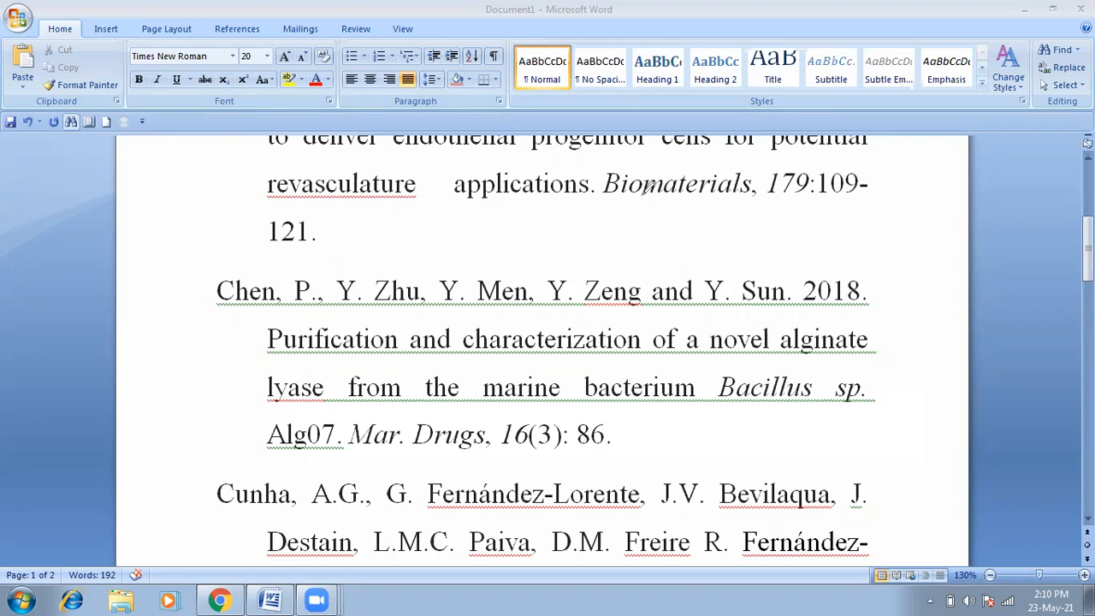
pyautogui.moveTo(604, 184)
pyautogui.mouseDown()
pyautogui.moveTo(714, 185)
pyautogui.moveTo(752, 203)
pyautogui.moveTo(774, 183)
pyautogui.moveTo(760, 160)
pyautogui.moveTo(633, 159)
pyautogui.moveTo(606, 170)
pyautogui.moveTo(605, 191)
pyautogui.mouseUp()
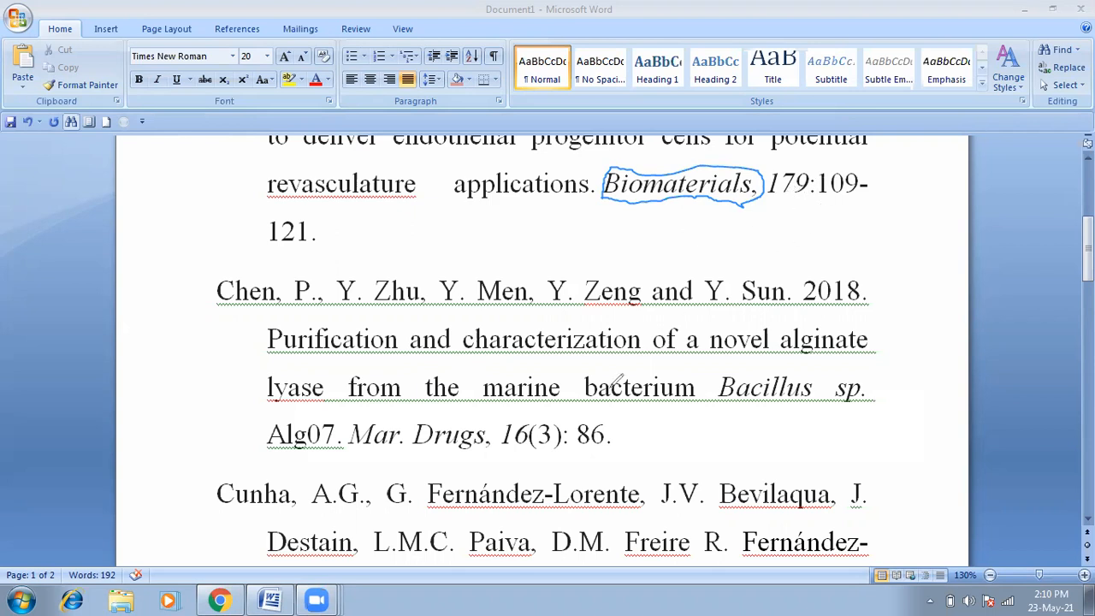
pyautogui.moveTo(814, 169)
pyautogui.mouseDown()
pyautogui.moveTo(811, 209)
pyautogui.moveTo(813, 163)
pyautogui.mouseUp()
pyautogui.moveTo(485, 478)
pyautogui.mouseDown()
pyautogui.moveTo(478, 507)
pyautogui.moveTo(494, 477)
pyautogui.mouseUp()
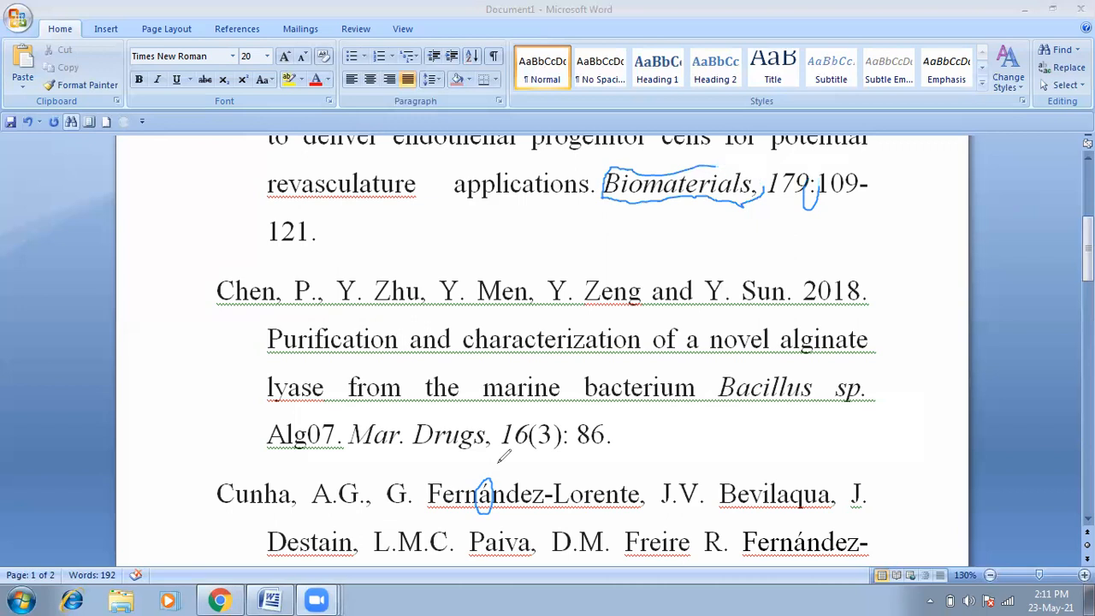
pyautogui.click(669, 137)
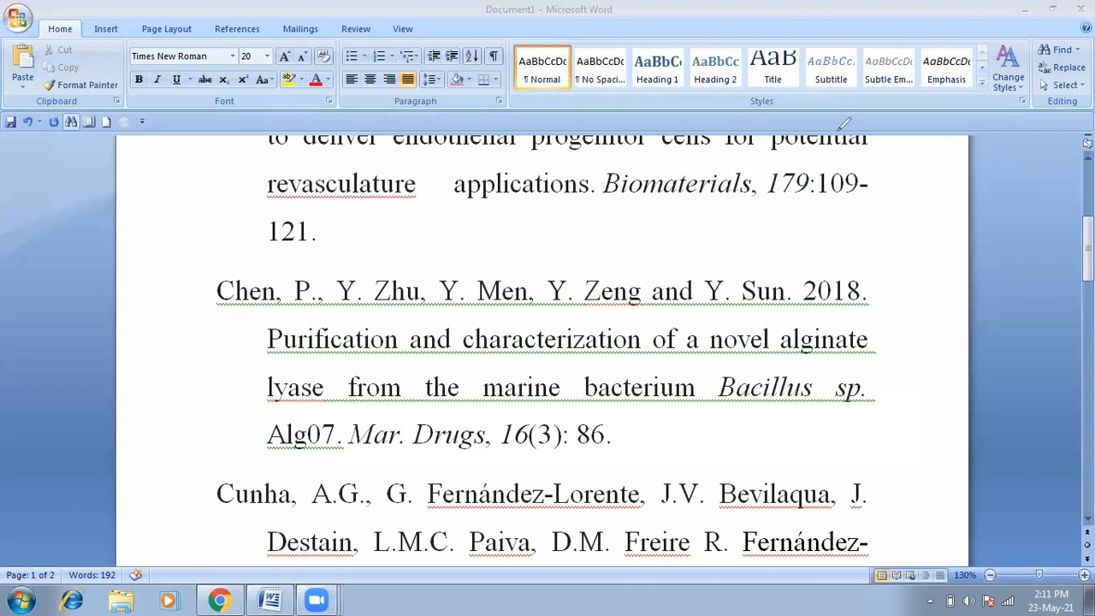
pyautogui.moveTo(1088, 244); pyautogui.dragTo(1088, 276)
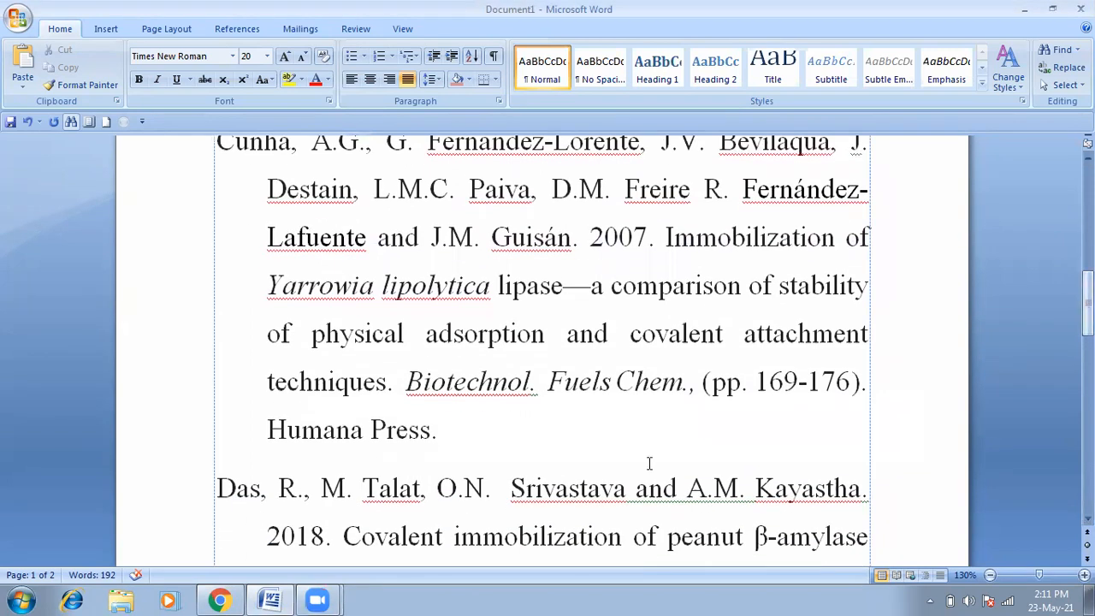
# Step: Mark Biotechnol. Fuels Chem., the 169-176 page range and Humana Press in the Cunha entry
pyautogui.moveTo(1088, 305)
pyautogui.mouseDown()
pyautogui.moveTo(1088, 326)
pyautogui.moveTo(1087, 317)
pyautogui.mouseUp()
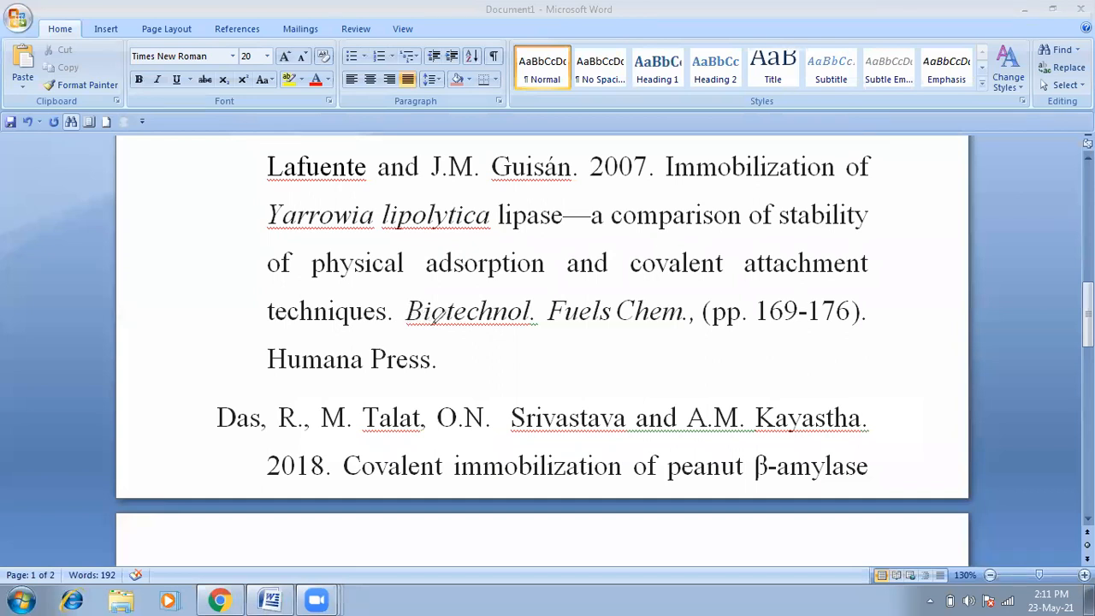
pyautogui.moveTo(413, 298)
pyautogui.mouseDown()
pyautogui.moveTo(404, 322)
pyautogui.moveTo(466, 328)
pyautogui.moveTo(528, 319)
pyautogui.moveTo(538, 302)
pyautogui.moveTo(418, 296)
pyautogui.mouseUp()
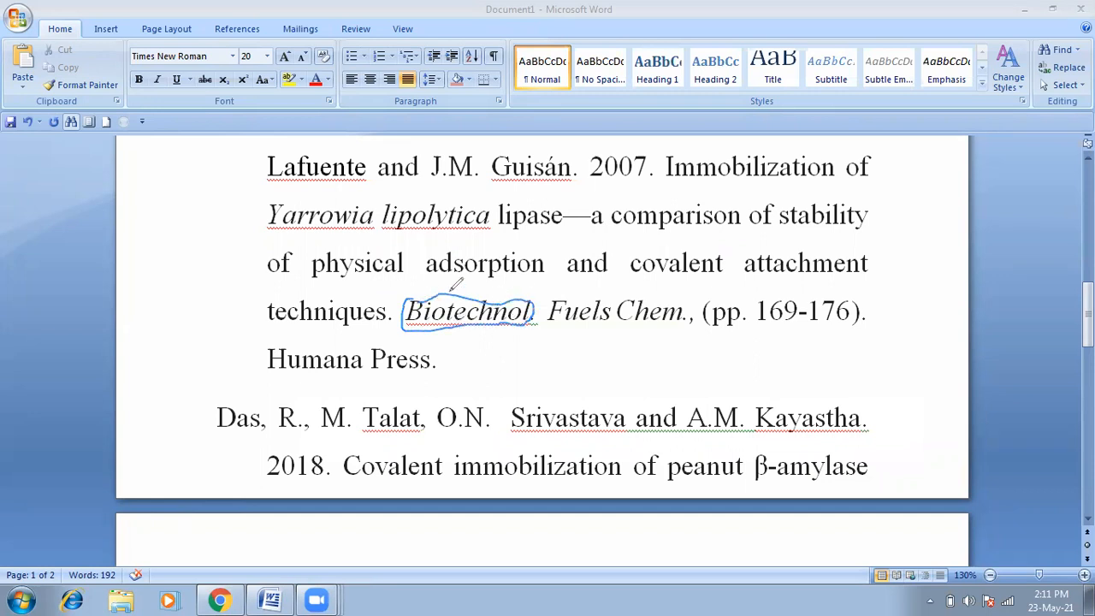
pyautogui.moveTo(554, 296)
pyautogui.mouseDown()
pyautogui.moveTo(607, 315)
pyautogui.moveTo(613, 288)
pyautogui.moveTo(590, 291)
pyautogui.mouseUp()
pyautogui.moveTo(657, 285)
pyautogui.mouseDown()
pyautogui.moveTo(626, 316)
pyautogui.moveTo(687, 293)
pyautogui.moveTo(657, 288)
pyautogui.moveTo(701, 322)
pyautogui.moveTo(712, 310)
pyautogui.moveTo(703, 294)
pyautogui.mouseUp()
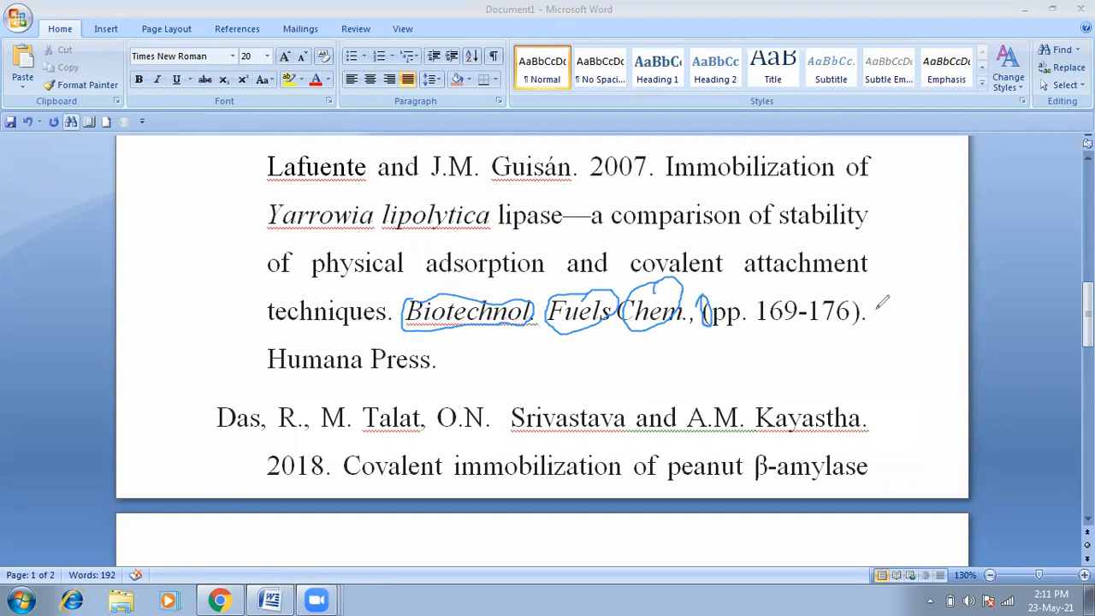
pyautogui.moveTo(862, 298)
pyautogui.mouseDown()
pyautogui.moveTo(879, 310)
pyautogui.moveTo(861, 300)
pyautogui.mouseUp()
pyautogui.moveTo(269, 370); pyautogui.dragTo(433, 362)
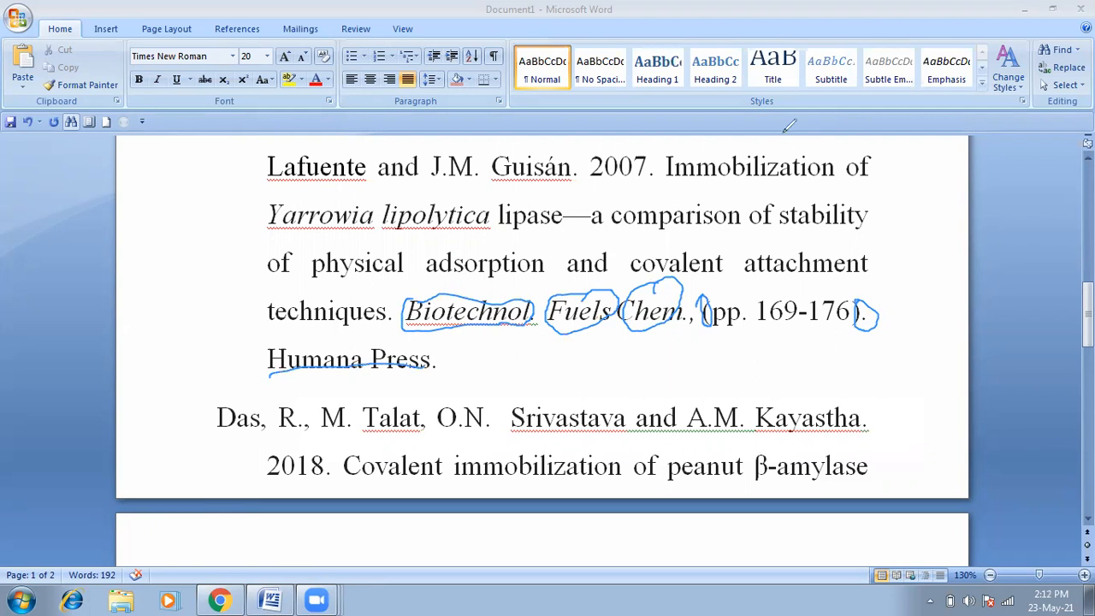
# Step: Clear the ink, leave annotation mode, and return to the Alves entry at the top
pyautogui.click(784, 132)
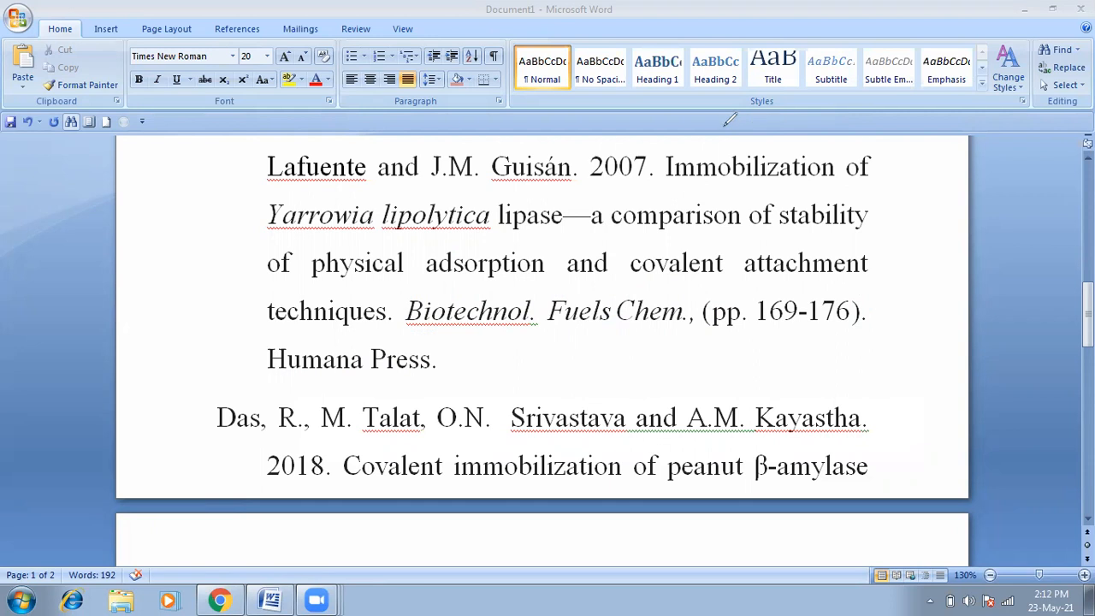
pyautogui.click(804, 128)
pyautogui.moveTo(1088, 303); pyautogui.dragTo(1087, 178)
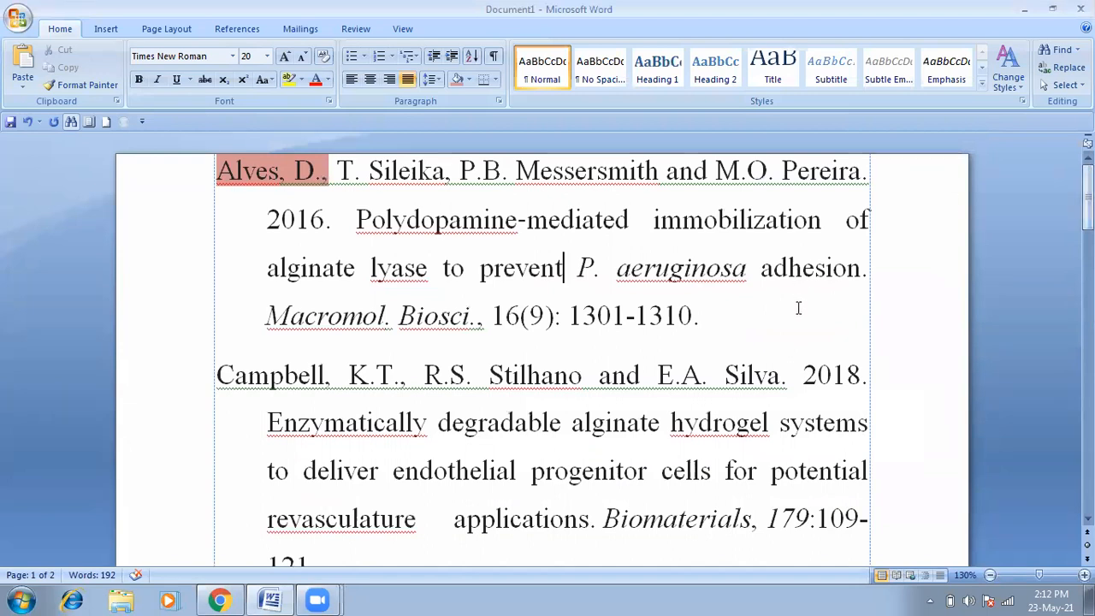
# Step: Select all the text and set it to 12 pt, fitting the list onto one page
pyautogui.hotkey('ctrl', 'a')
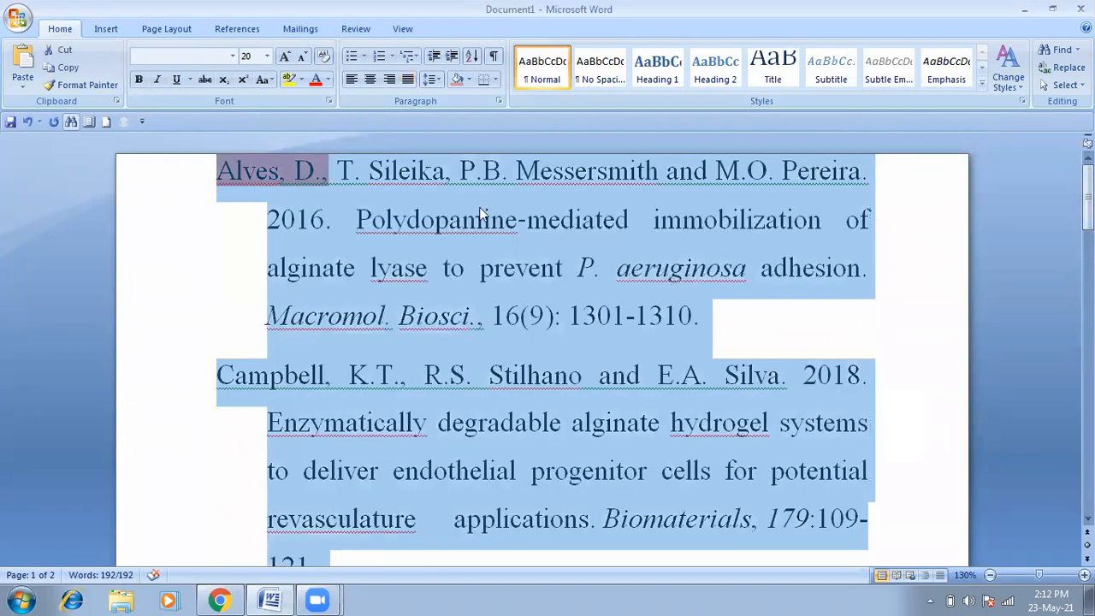
pyautogui.click(267, 57)
pyautogui.click(251, 128)
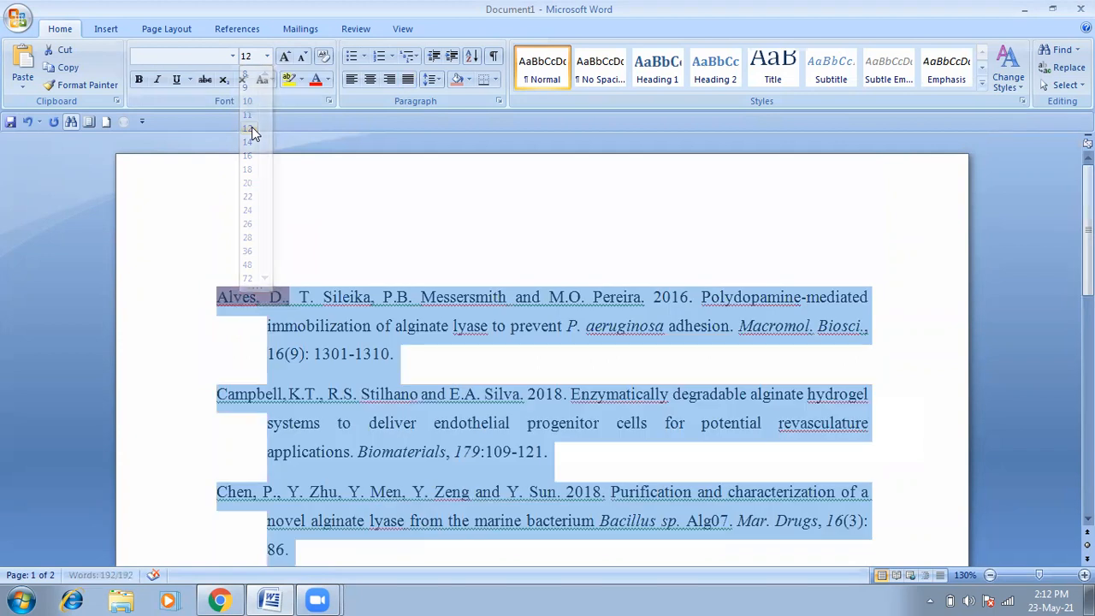
pyautogui.click(266, 211)
pyautogui.scroll(-5, 250, 239)
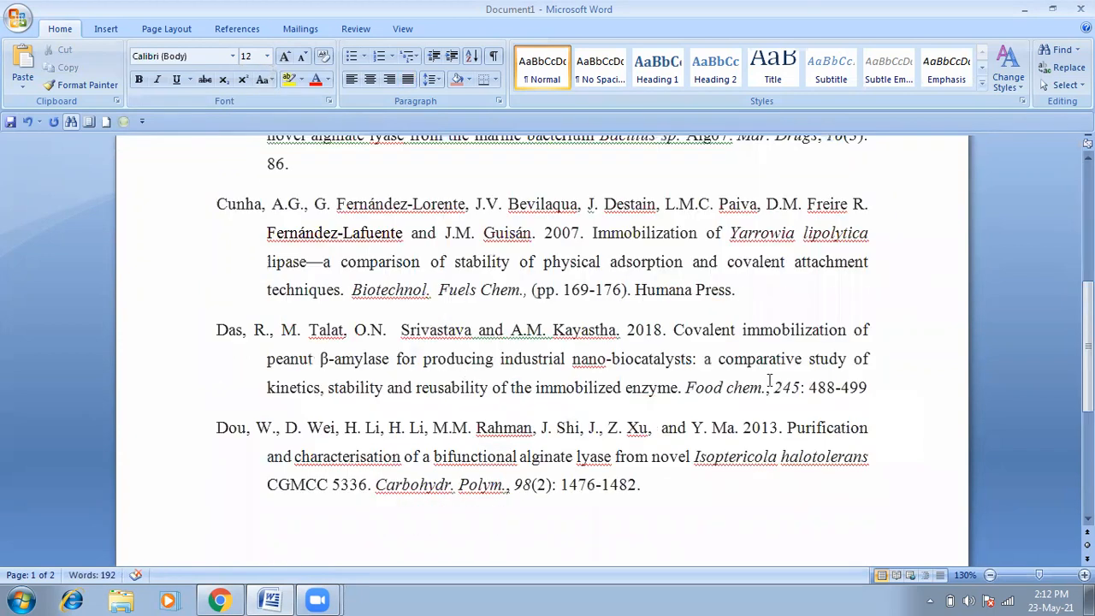
pyautogui.scroll(-3, 543, 342)
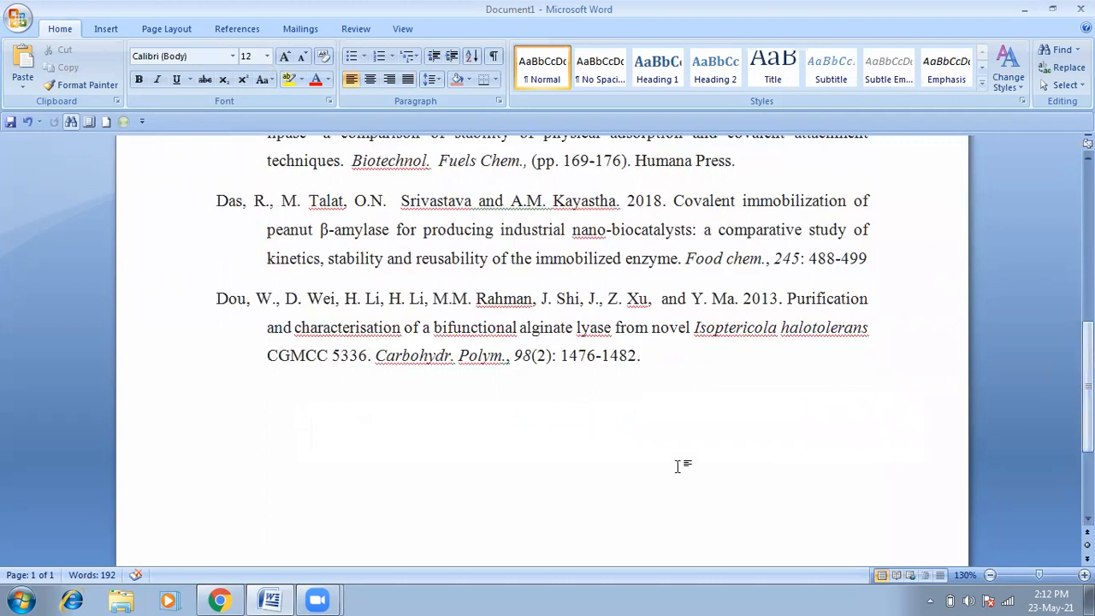
pyautogui.moveTo(494, 336)
pyautogui.mouseDown()
pyautogui.moveTo(467, 335)
pyautogui.moveTo(451, 358)
pyautogui.moveTo(489, 381)
pyautogui.moveTo(509, 348)
pyautogui.moveTo(488, 337)
pyautogui.mouseUp()
pyautogui.moveTo(517, 143)
pyautogui.mouseDown()
pyautogui.moveTo(424, 133)
pyautogui.moveTo(368, 149)
pyautogui.moveTo(505, 127)
pyautogui.mouseUp()
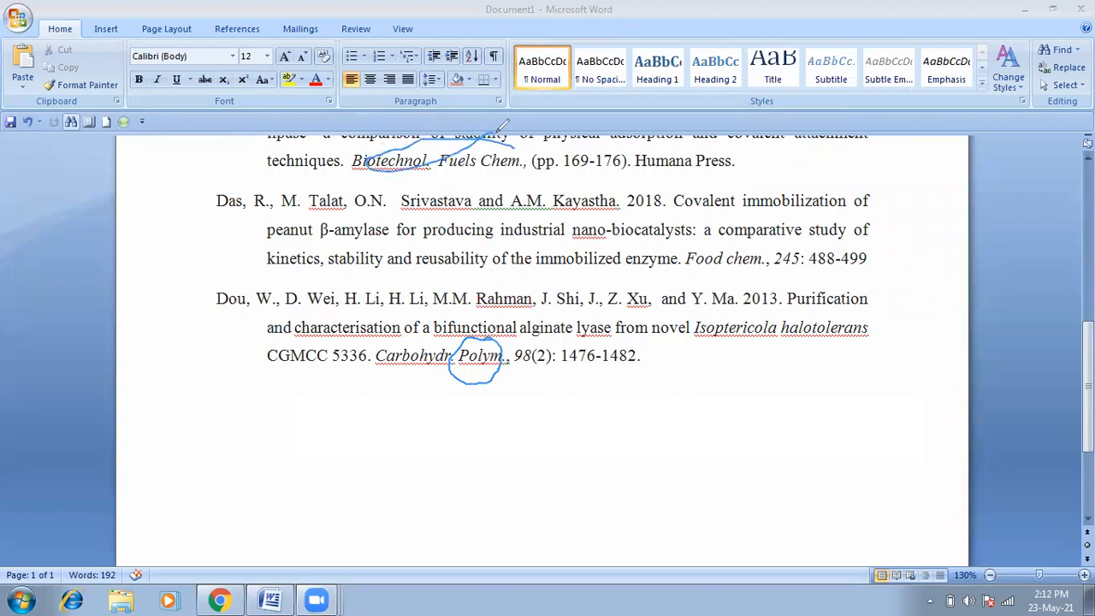
pyautogui.moveTo(752, 242)
pyautogui.mouseDown()
pyautogui.moveTo(695, 247)
pyautogui.moveTo(741, 265)
pyautogui.moveTo(747, 226)
pyautogui.mouseUp()
pyautogui.moveTo(858, 244)
pyautogui.mouseDown()
pyautogui.moveTo(808, 230)
pyautogui.moveTo(776, 262)
pyautogui.moveTo(843, 272)
pyautogui.moveTo(867, 237)
pyautogui.moveTo(853, 243)
pyautogui.mouseUp()
pyautogui.moveTo(615, 135)
pyautogui.mouseDown()
pyautogui.moveTo(533, 140)
pyautogui.moveTo(618, 159)
pyautogui.moveTo(604, 132)
pyautogui.mouseUp()
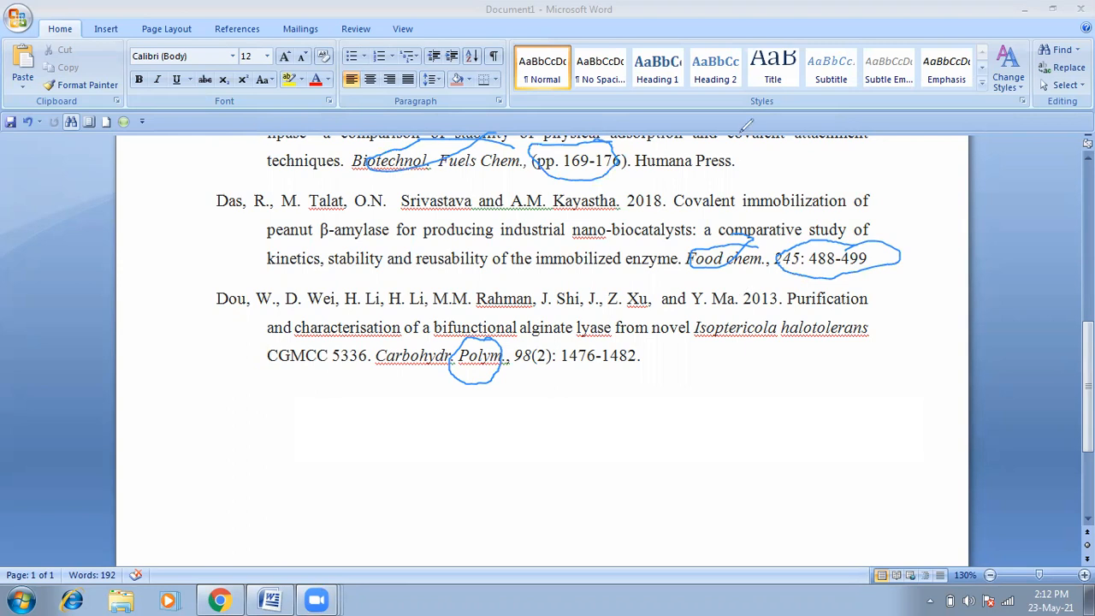
pyautogui.click(741, 132)
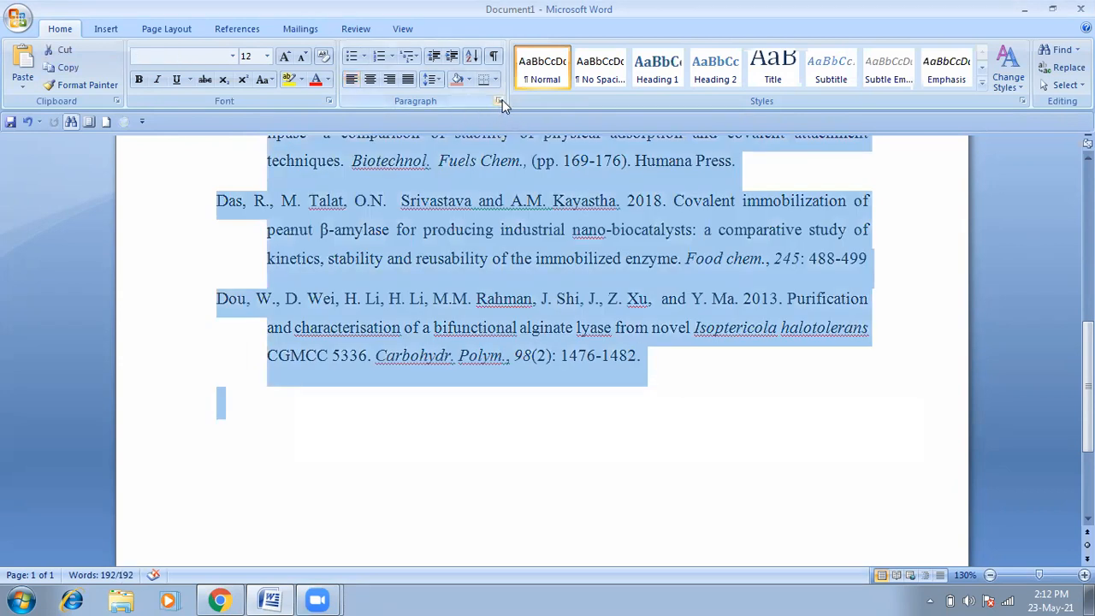
# Step: Open the Sort Text dialog for the selected references
pyautogui.click(473, 58)
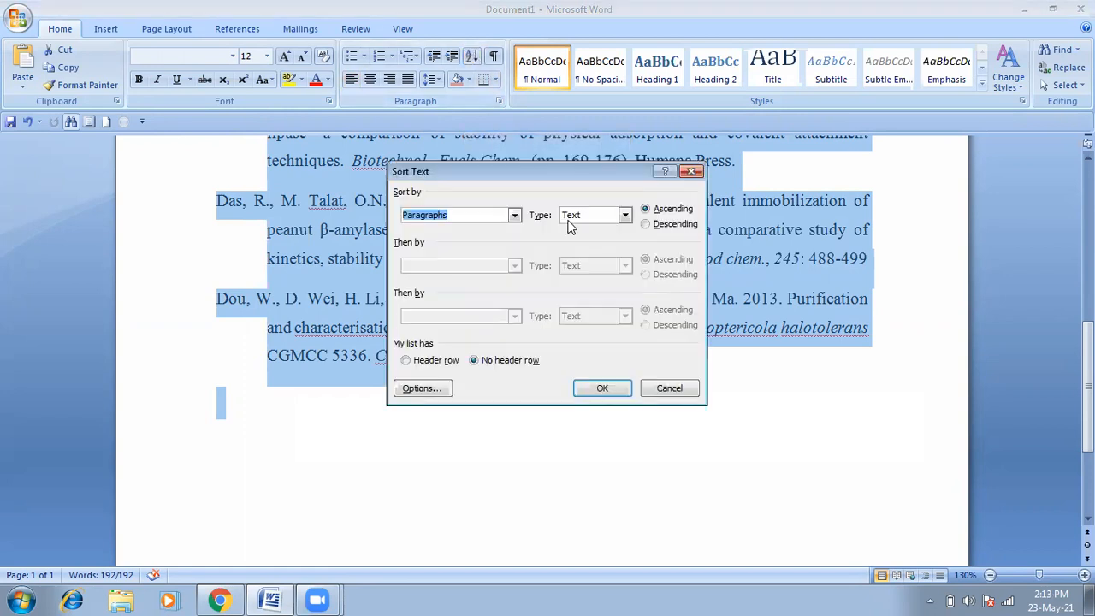
# Step: Sort the reference paragraphs in descending order and review the result
pyautogui.click(648, 225)
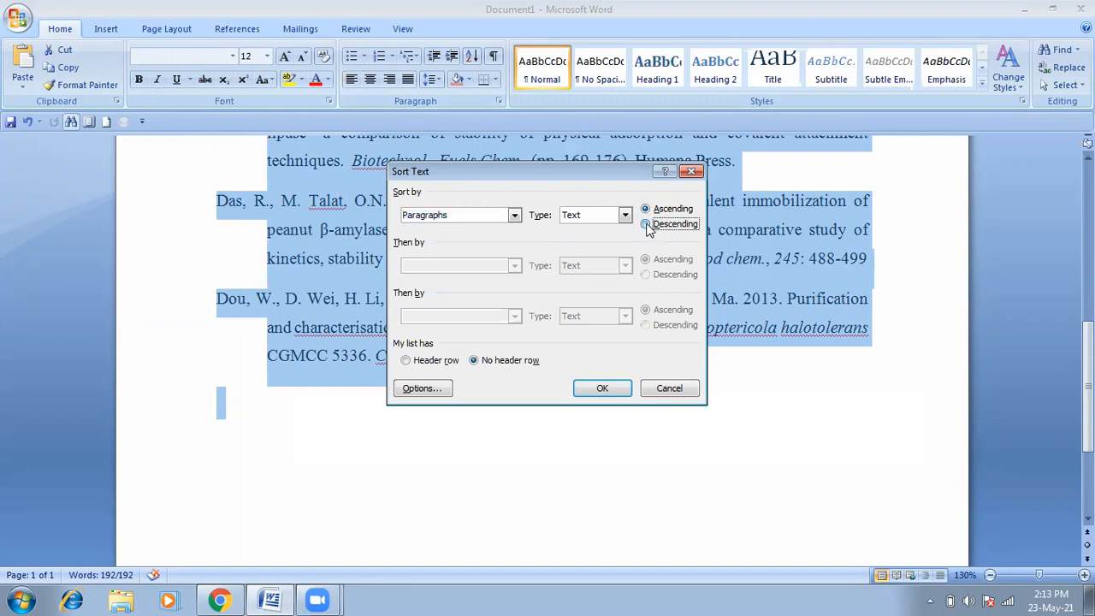
pyautogui.click(606, 390)
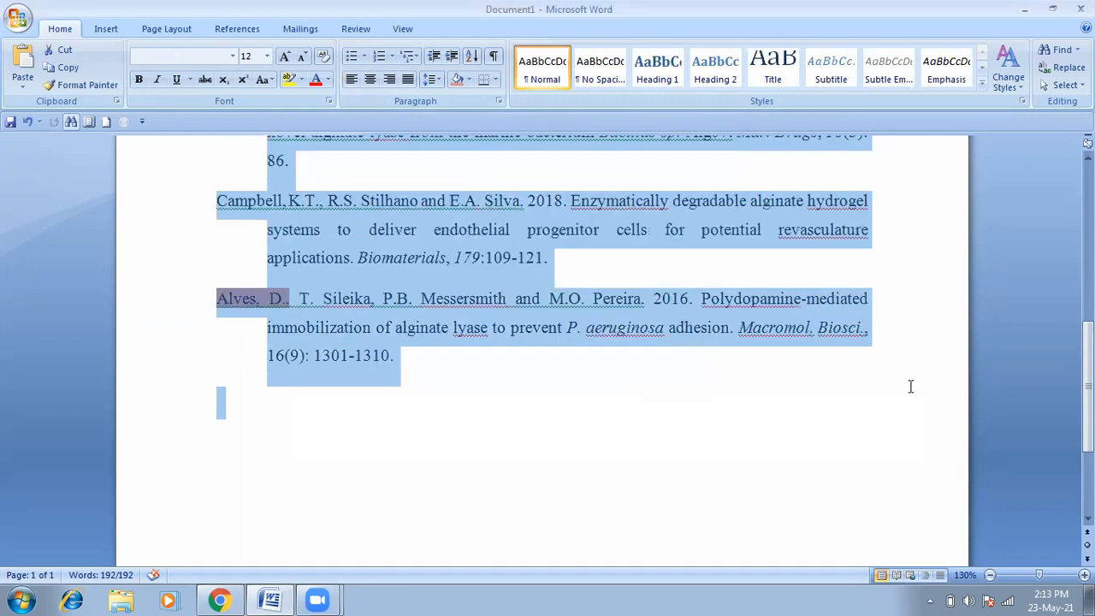
pyautogui.scroll(6, 911, 386)
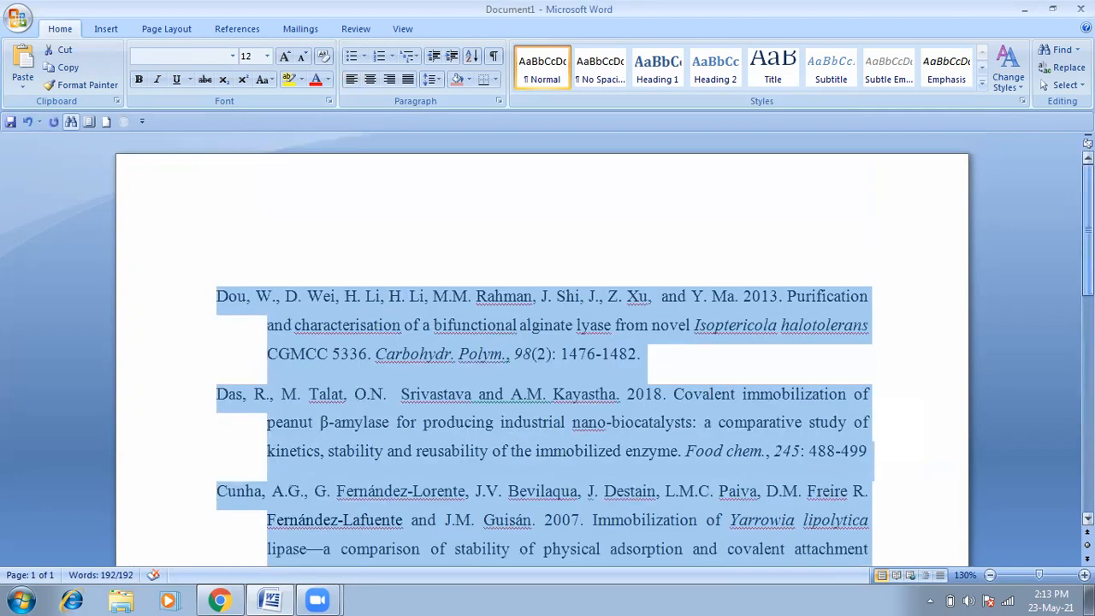
pyautogui.scroll(-7, 544, 359)
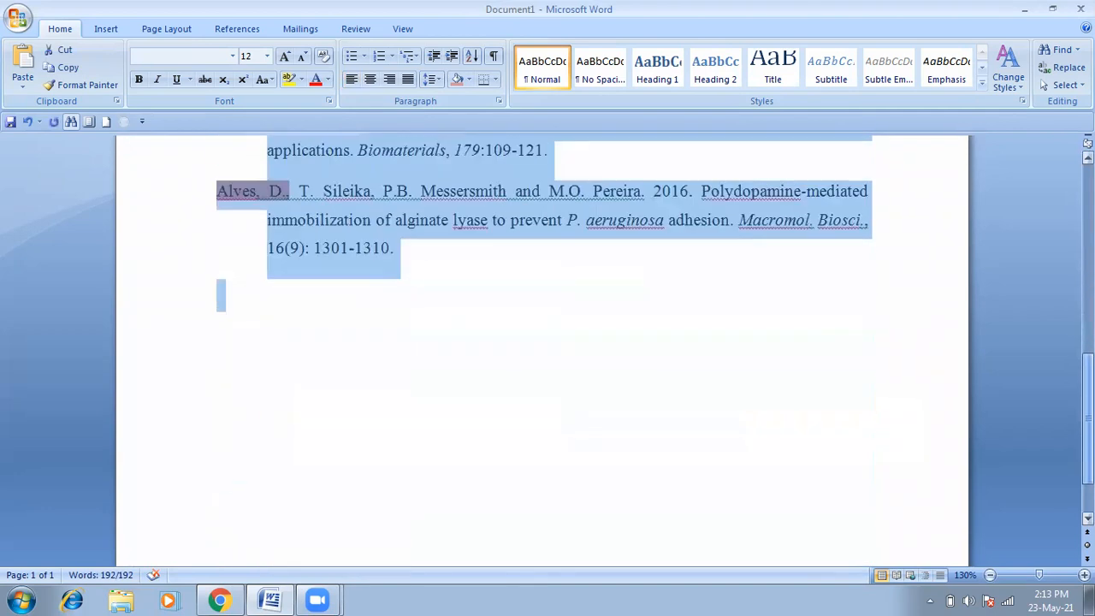
pyautogui.scroll(7, 882, 193)
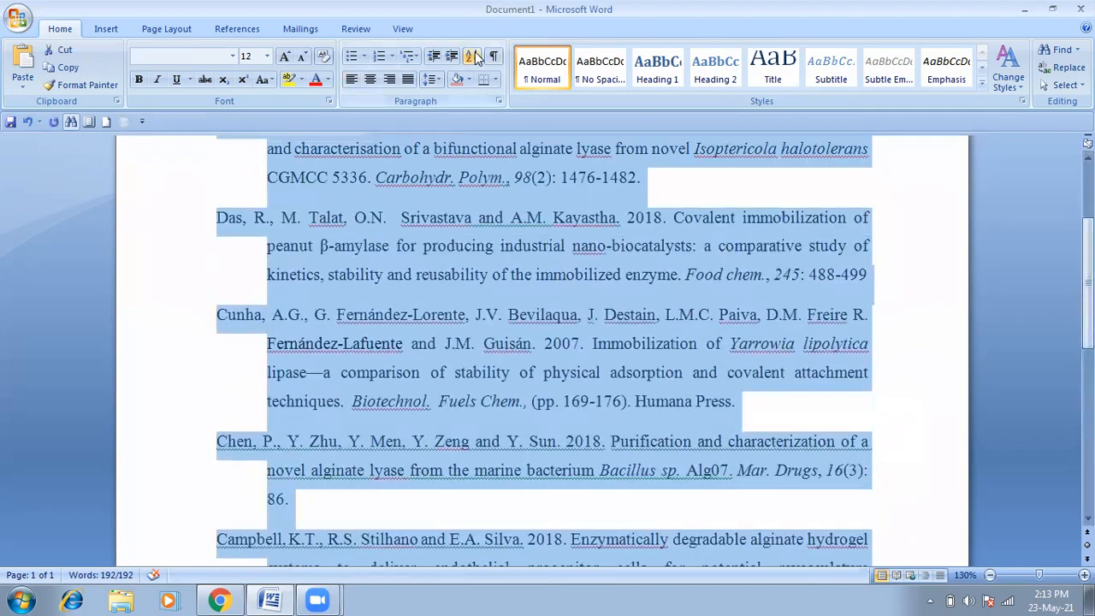
# Step: Re-sort the references ascending by paragraph text, putting Alves first
pyautogui.click(472, 56)
pyautogui.click(647, 210)
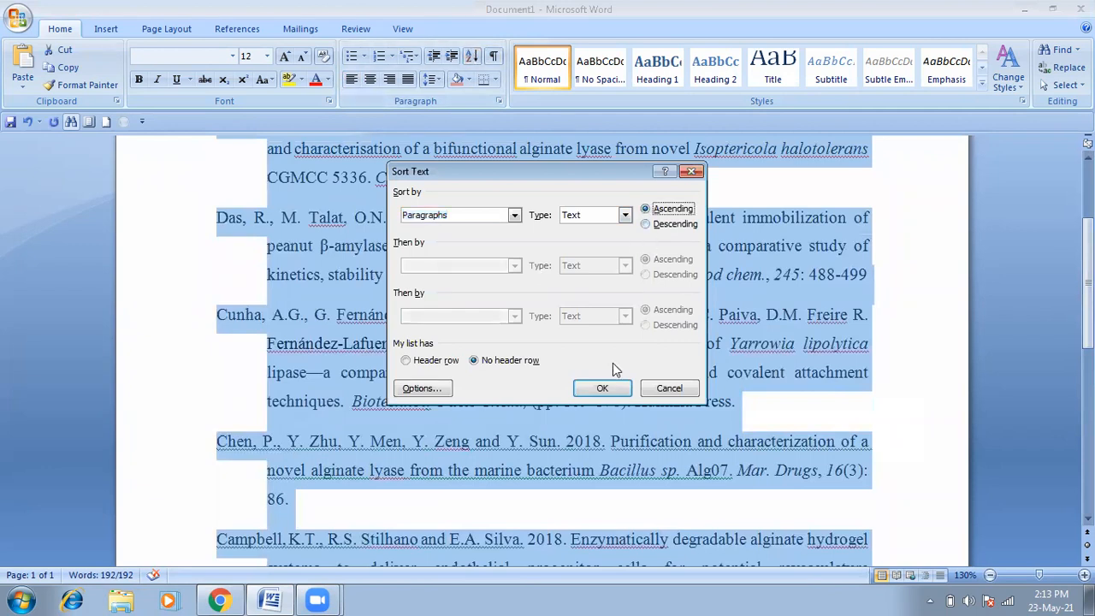
pyautogui.click(600, 388)
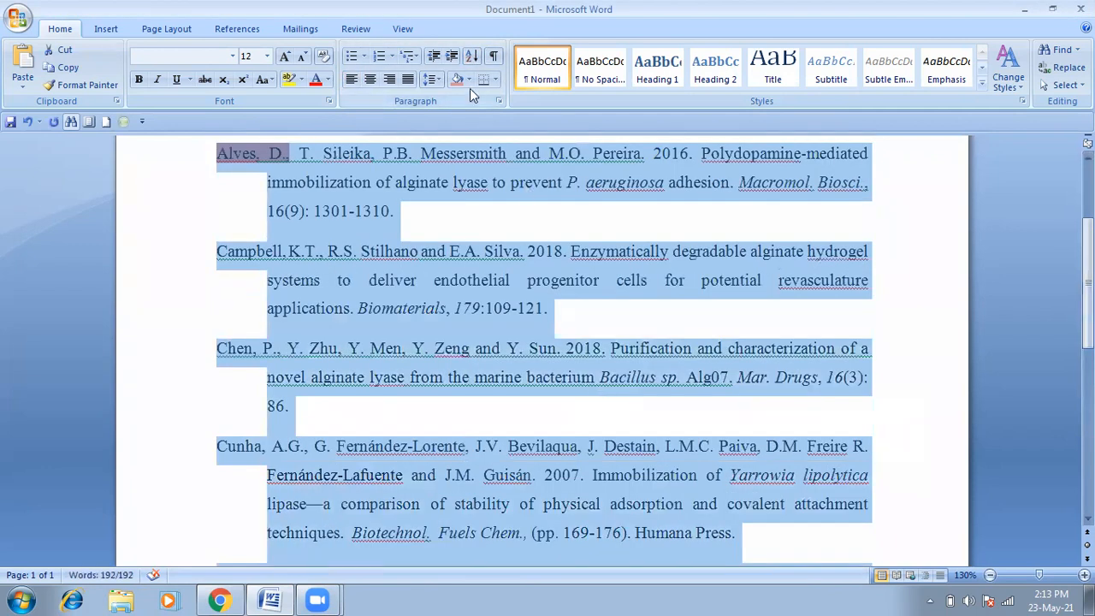
# Step: Keep the references justified and give them a 0.5-inch hanging indent in the Paragraph dialog
pyautogui.click(409, 79)
pyautogui.click(409, 80)
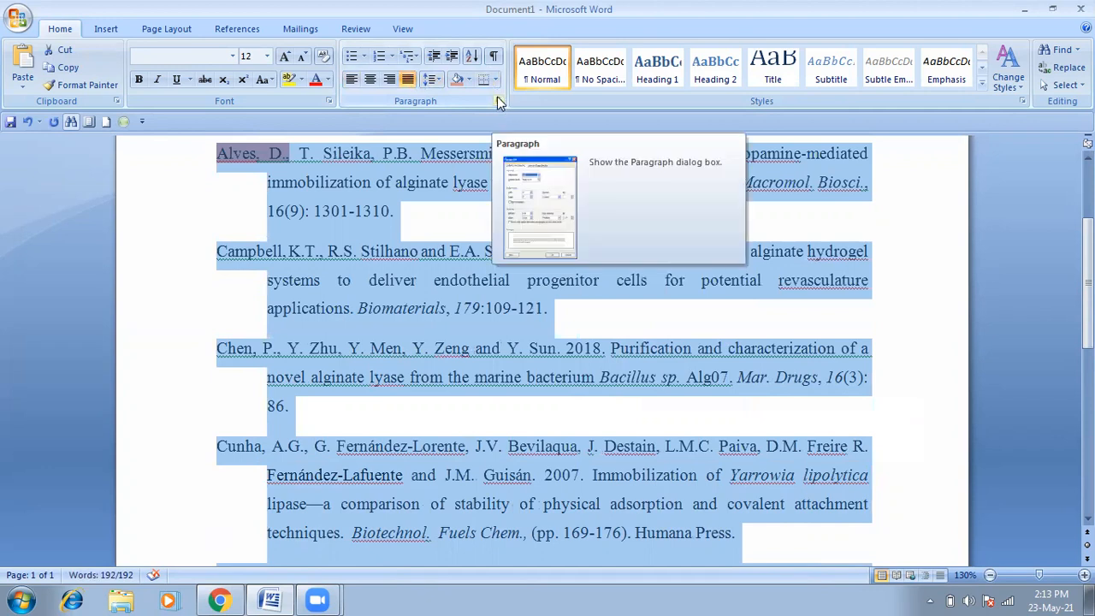
pyautogui.click(499, 102)
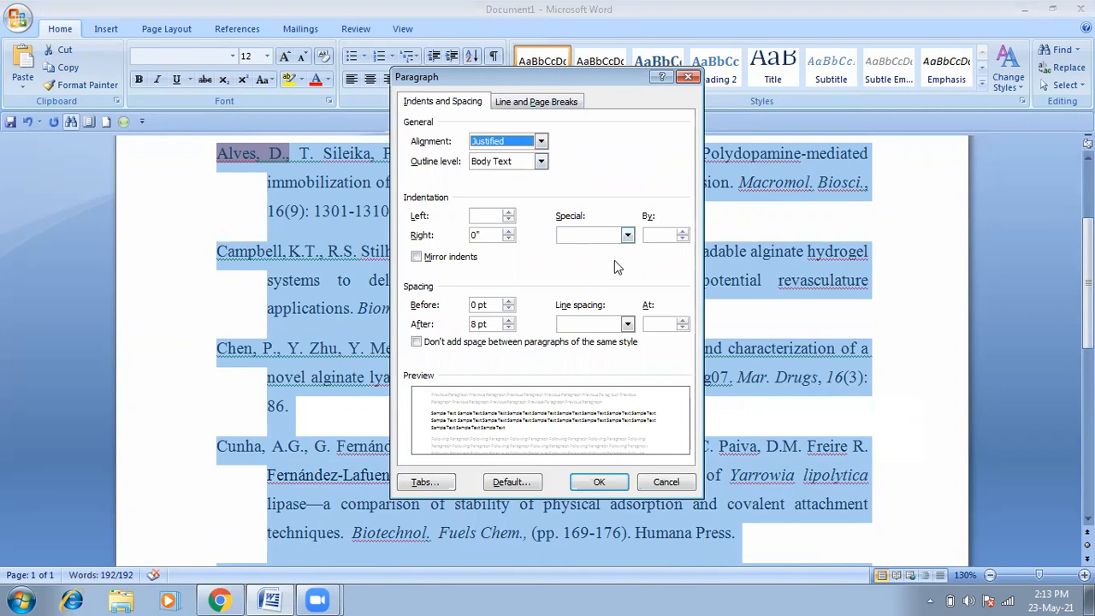
pyautogui.click(628, 237)
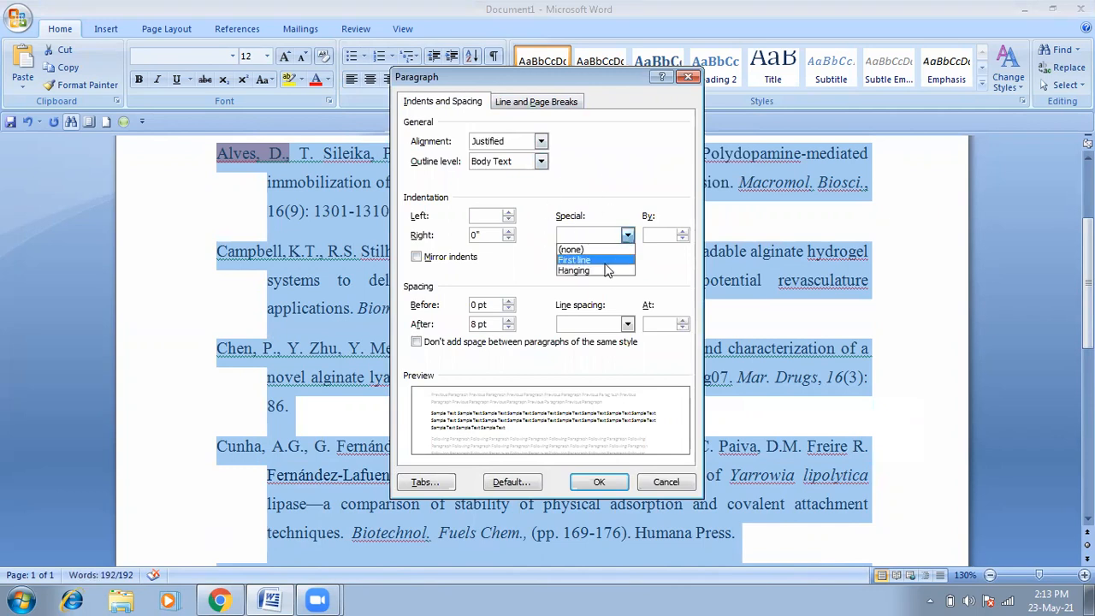
pyautogui.click(600, 270)
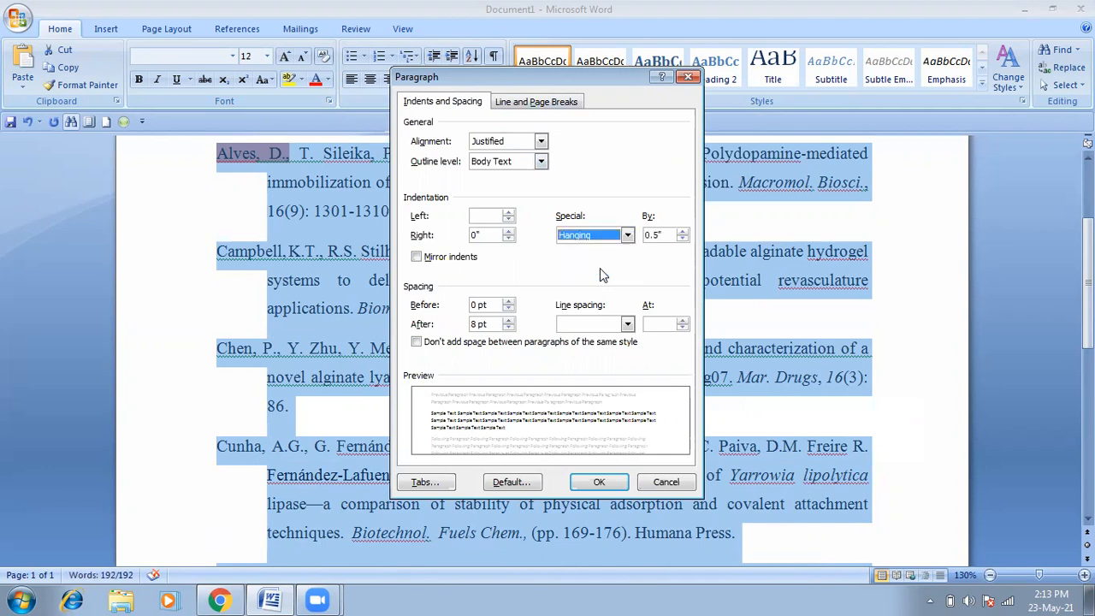
pyautogui.click(602, 483)
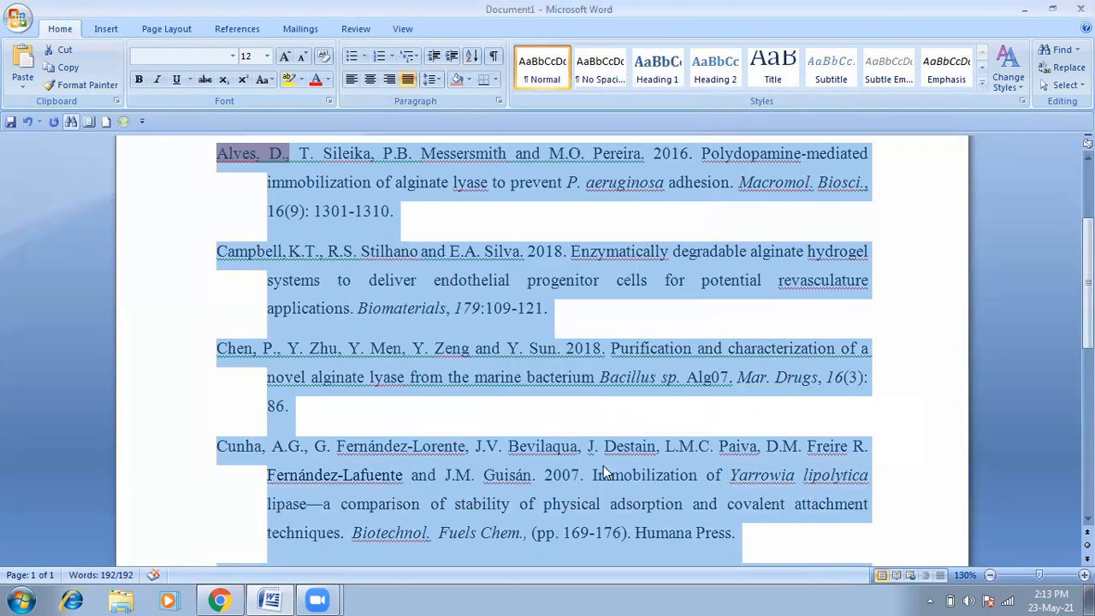
pyautogui.click(822, 322)
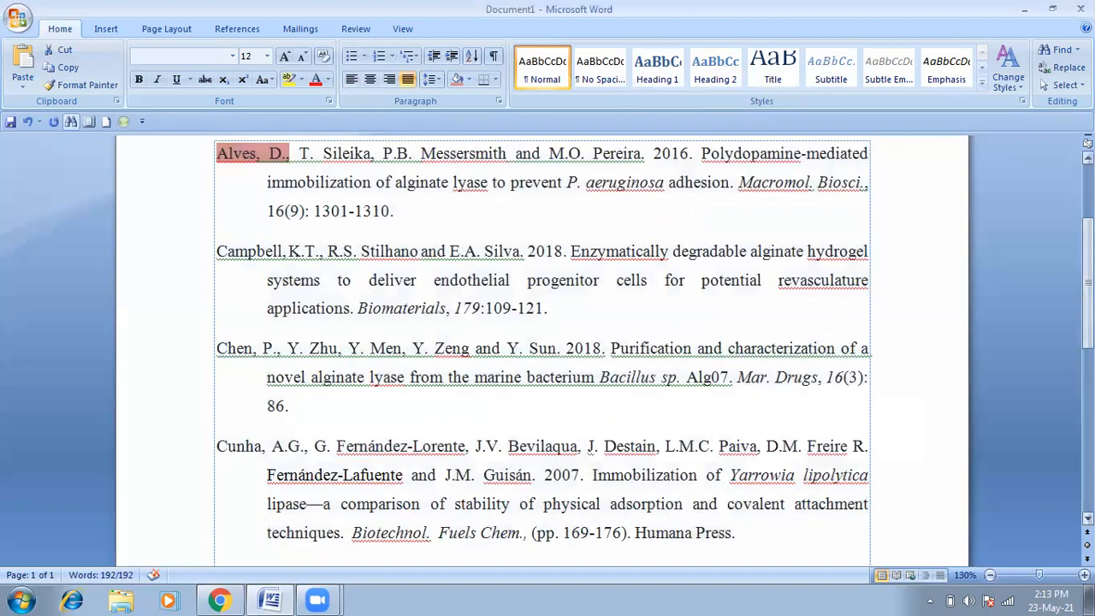
pyautogui.moveTo(1089, 283); pyautogui.dragTo(1088, 447)
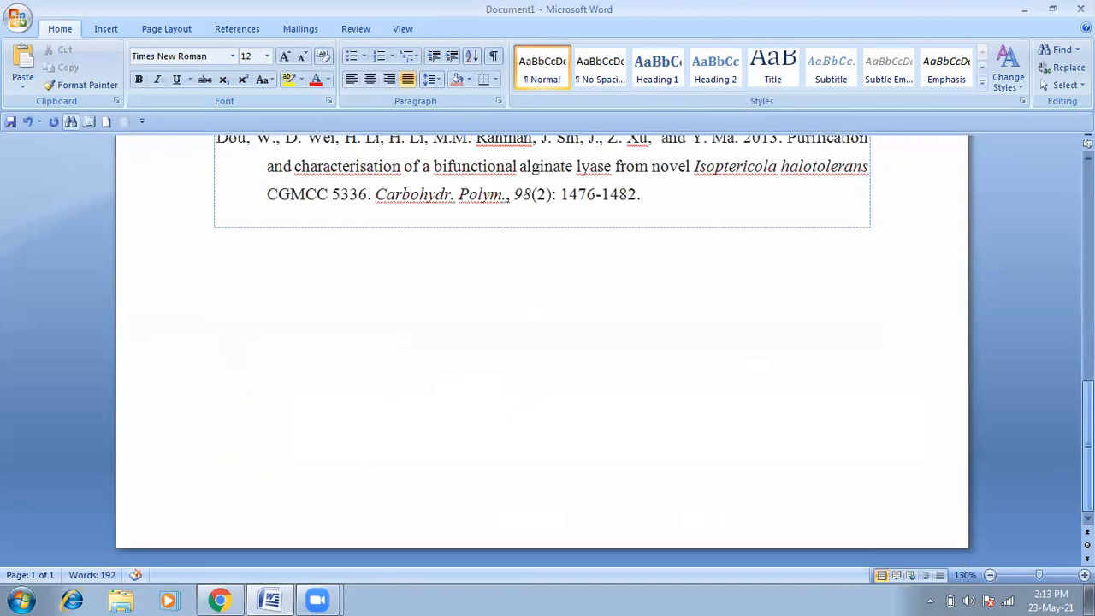
pyautogui.hotkey('ctrl', 'Home')
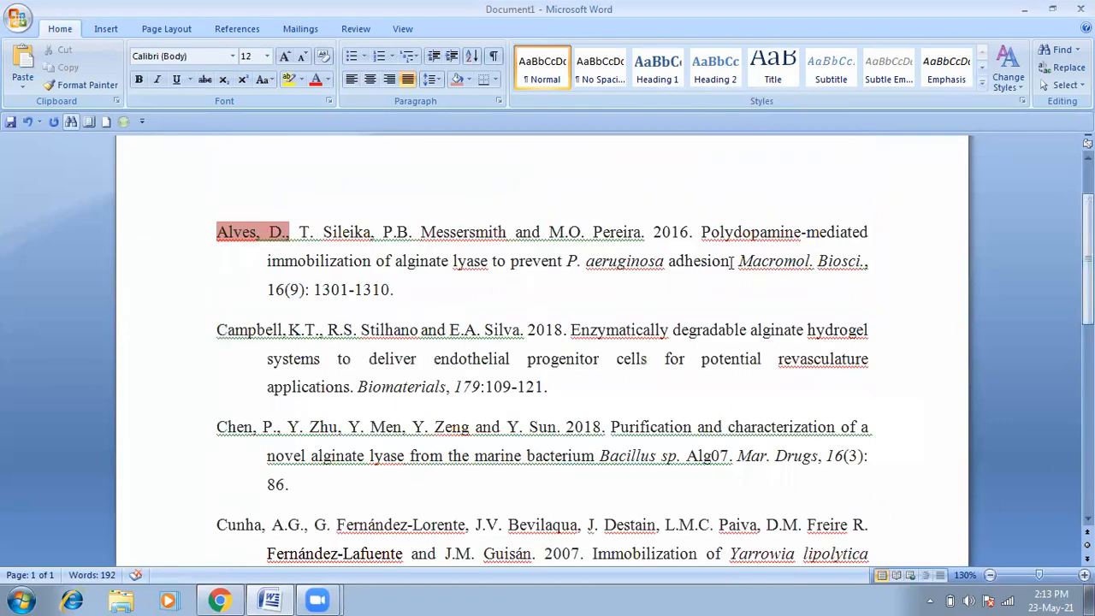
pyautogui.moveTo(1087, 257); pyautogui.dragTo(1087, 447)
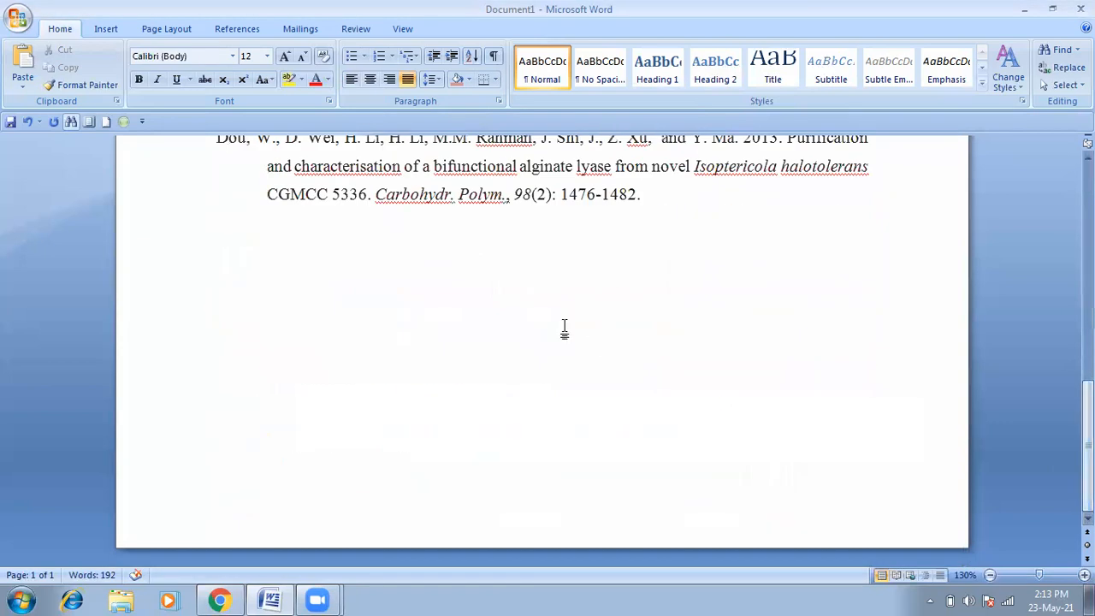
pyautogui.click(660, 202)
pyautogui.click(673, 227)
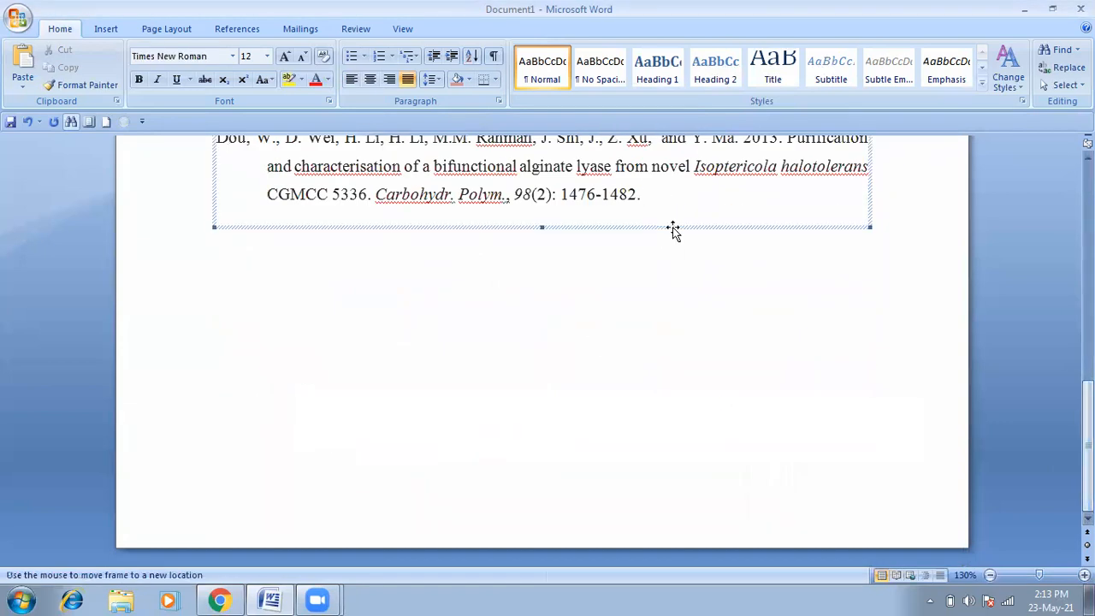
pyautogui.rightClick(672, 227)
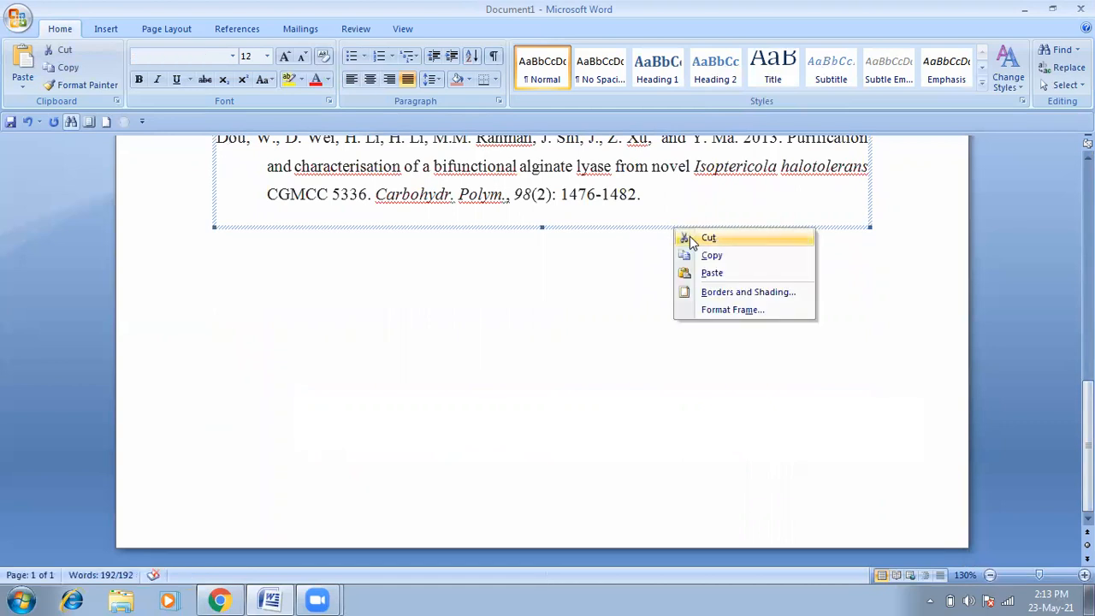
pyautogui.click(707, 237)
pyautogui.moveTo(1088, 257); pyautogui.dragTo(1088, 224)
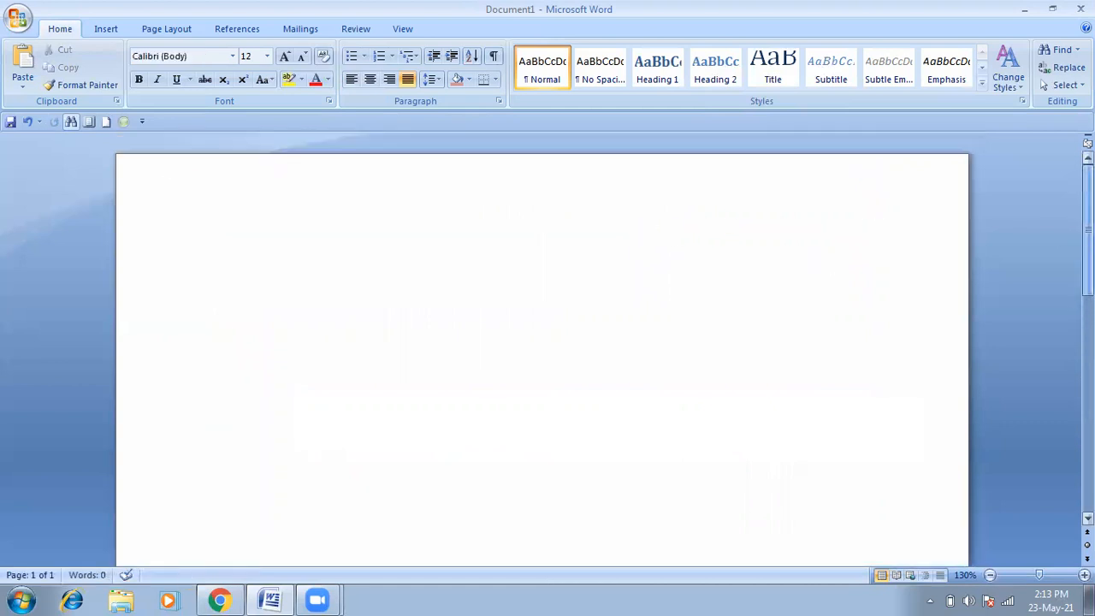
pyautogui.rightClick(567, 314)
pyautogui.click(604, 354)
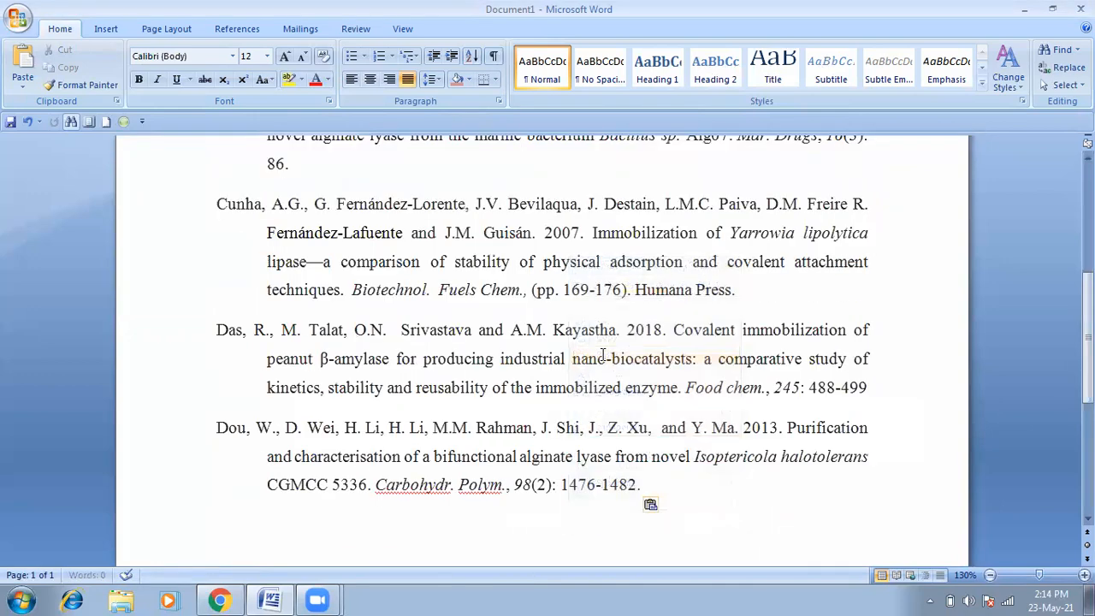
pyautogui.scroll(-3, 1016, 328)
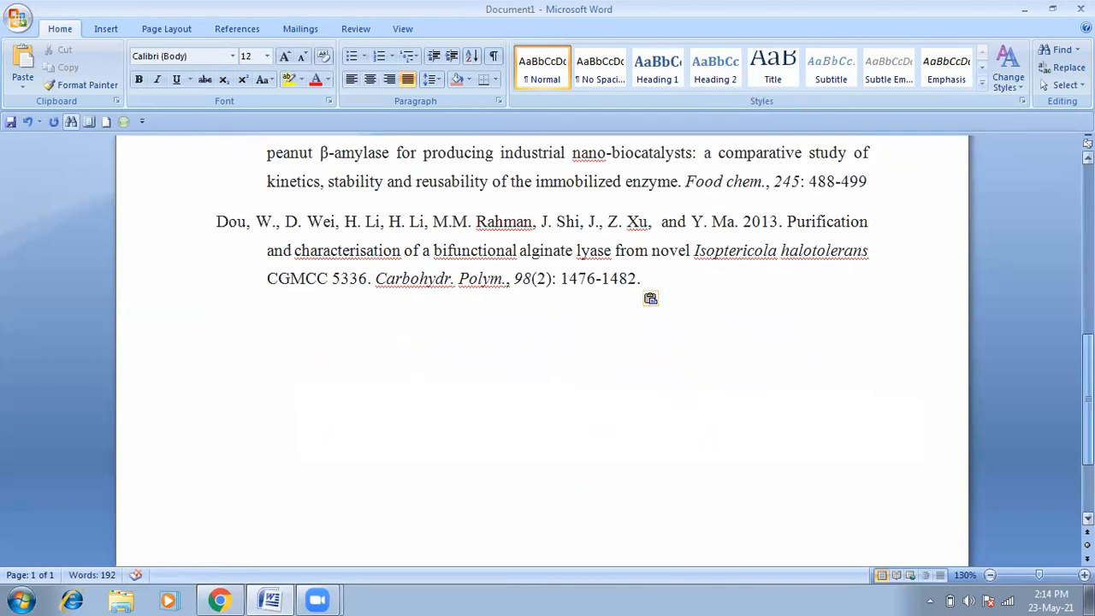
pyautogui.press('Return')
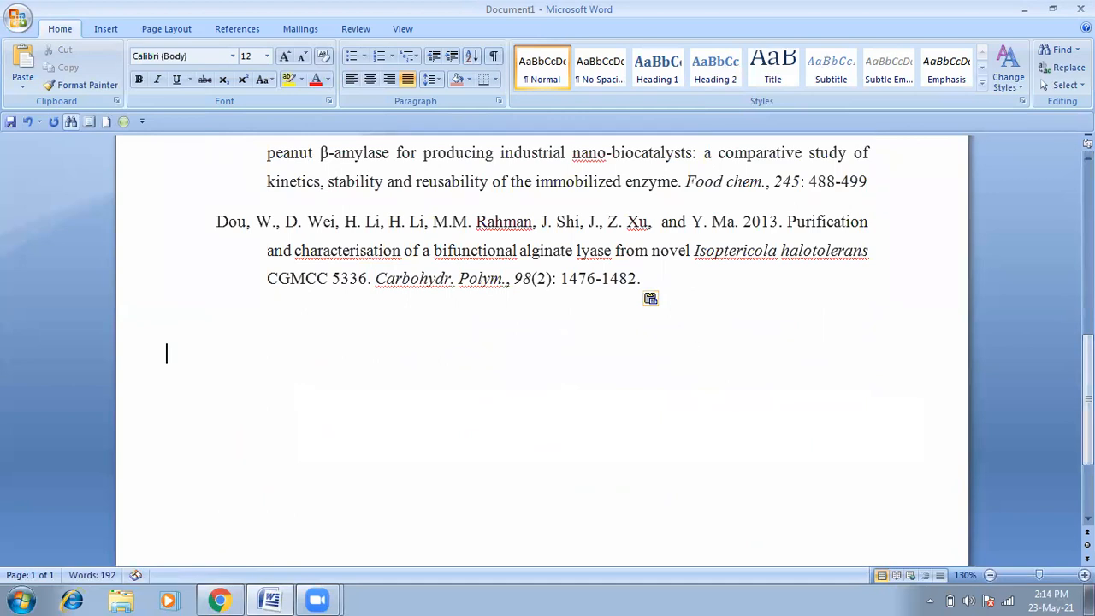
# Step: Search Google Scholar for INVERTASES
pyautogui.click(219, 600)
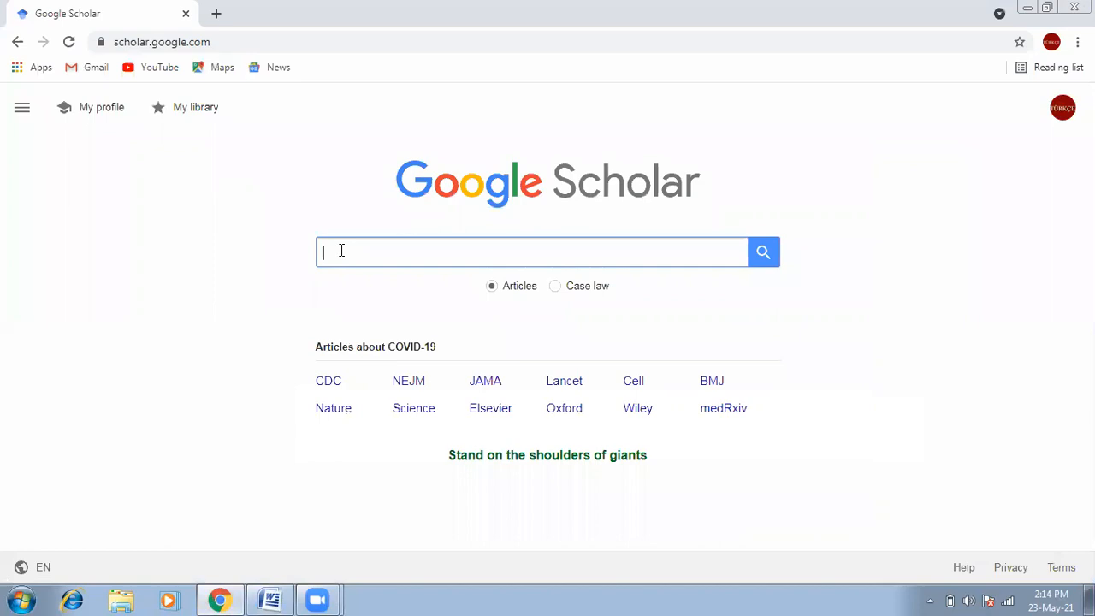
pyautogui.write('INVERTASES')
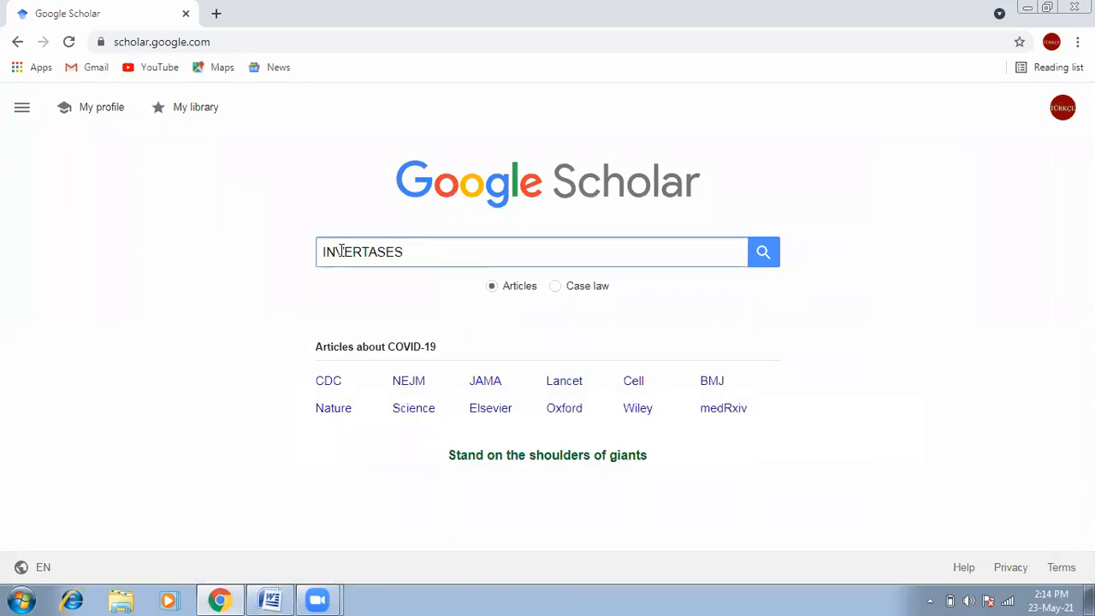
pyautogui.press('Return')
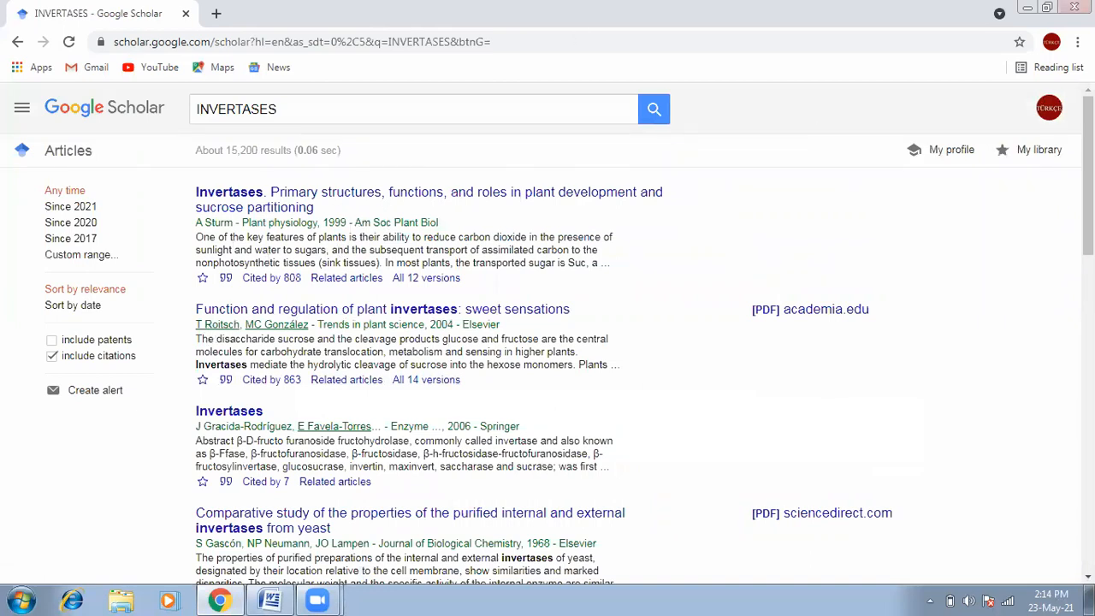
# Step: Set the Chrome page zoom to 125%
pyautogui.click(1077, 42)
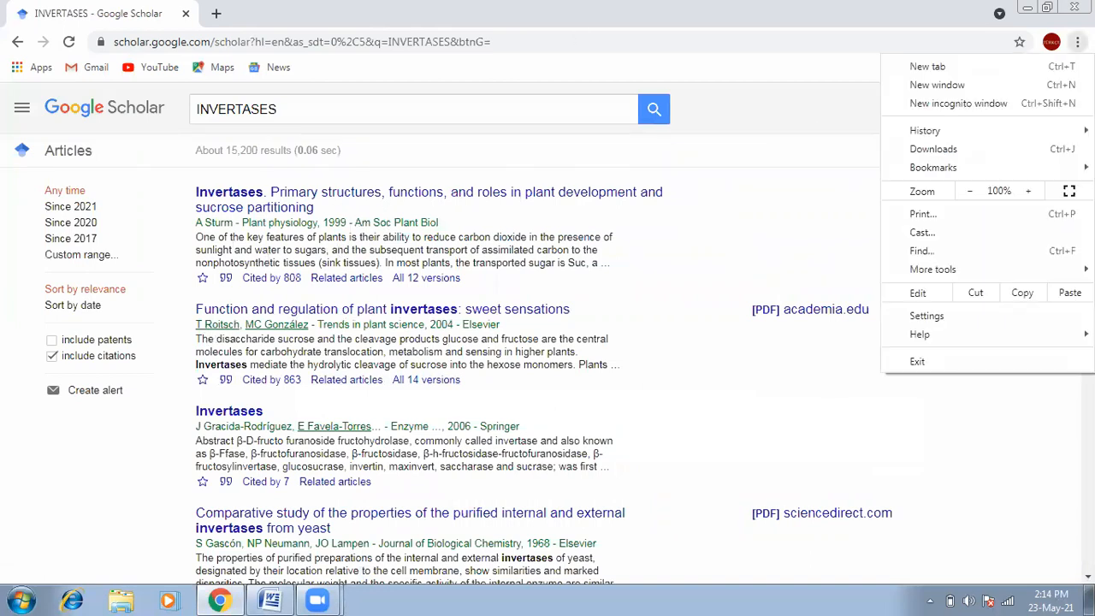
pyautogui.click(1032, 192)
pyautogui.click(1032, 192)
pyautogui.click(1032, 192)
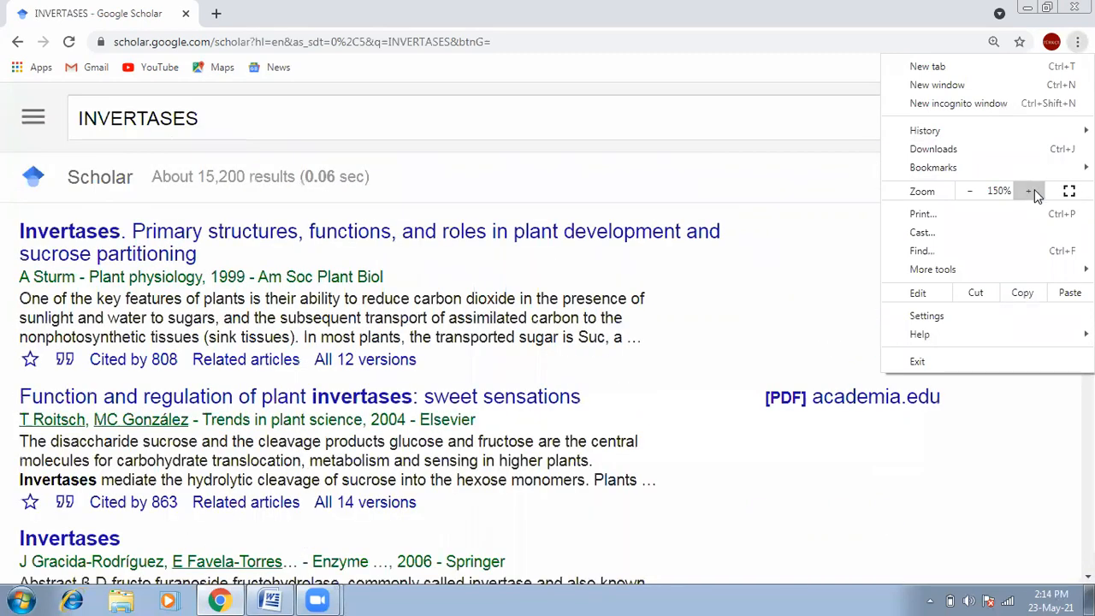
pyautogui.click(972, 193)
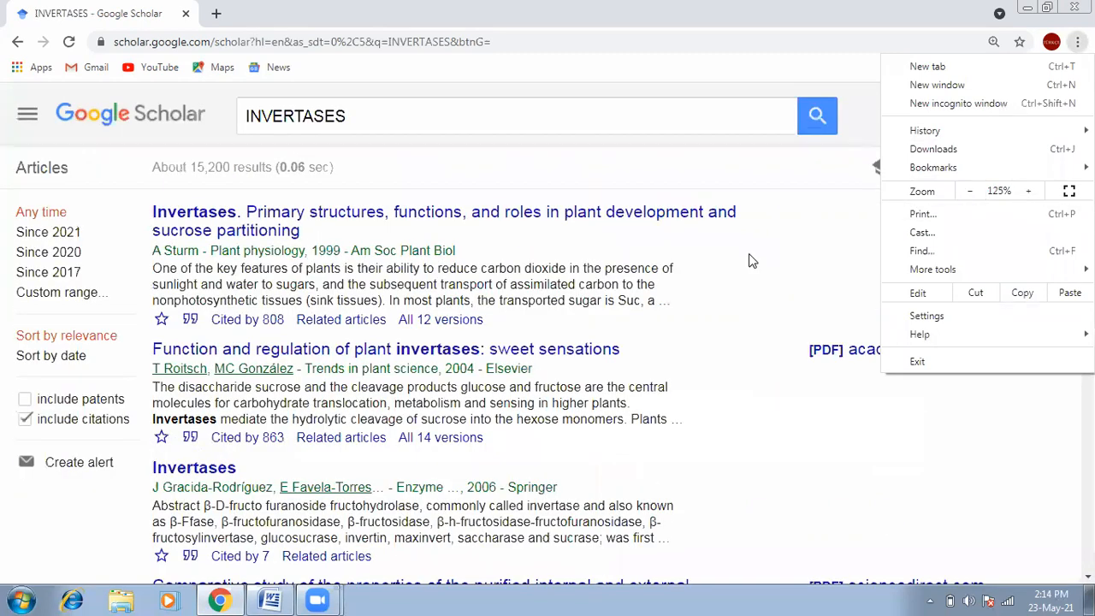
pyautogui.click(803, 397)
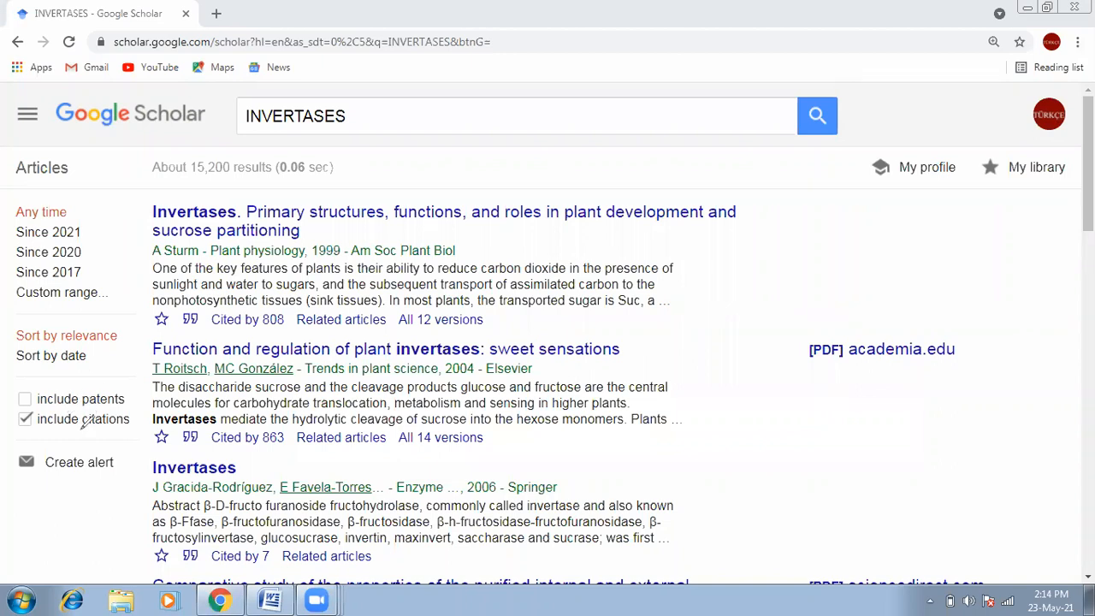
# Step: Mark the Since 2021, Since 2020 and Since 2017 date filters and reveal the custom range fields
pyautogui.moveTo(86, 201)
pyautogui.mouseDown()
pyautogui.moveTo(17, 202)
pyautogui.moveTo(10, 257)
pyautogui.moveTo(25, 299)
pyautogui.moveTo(101, 300)
pyautogui.moveTo(113, 275)
pyautogui.moveTo(108, 213)
pyautogui.moveTo(90, 198)
pyautogui.mouseUp()
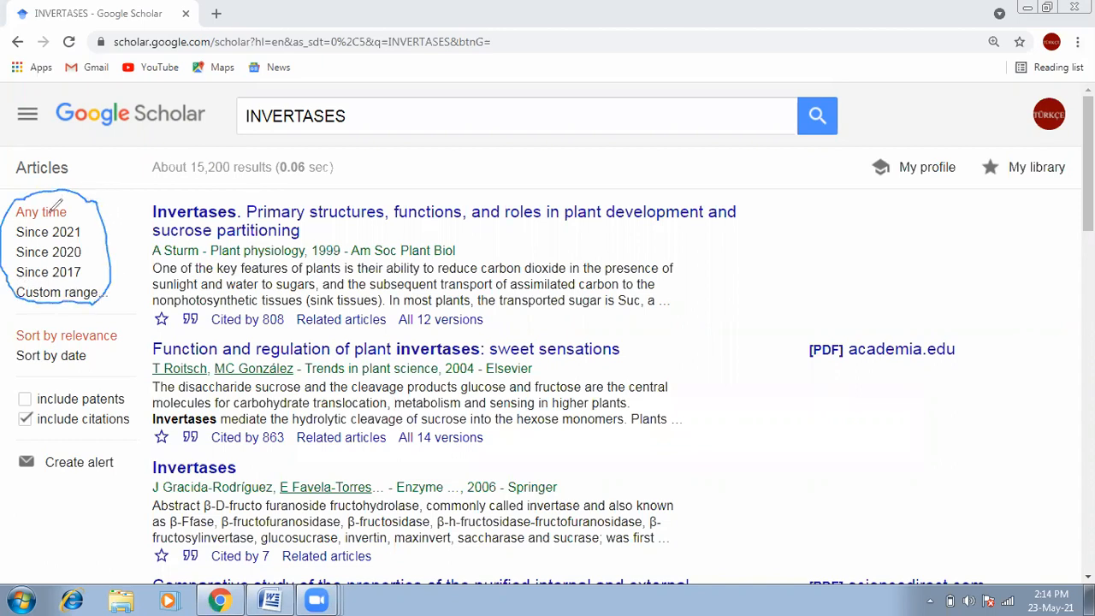
pyautogui.moveTo(38, 240); pyautogui.dragTo(81, 238)
pyautogui.moveTo(15, 262); pyautogui.dragTo(82, 256)
pyautogui.moveTo(17, 279); pyautogui.dragTo(82, 279)
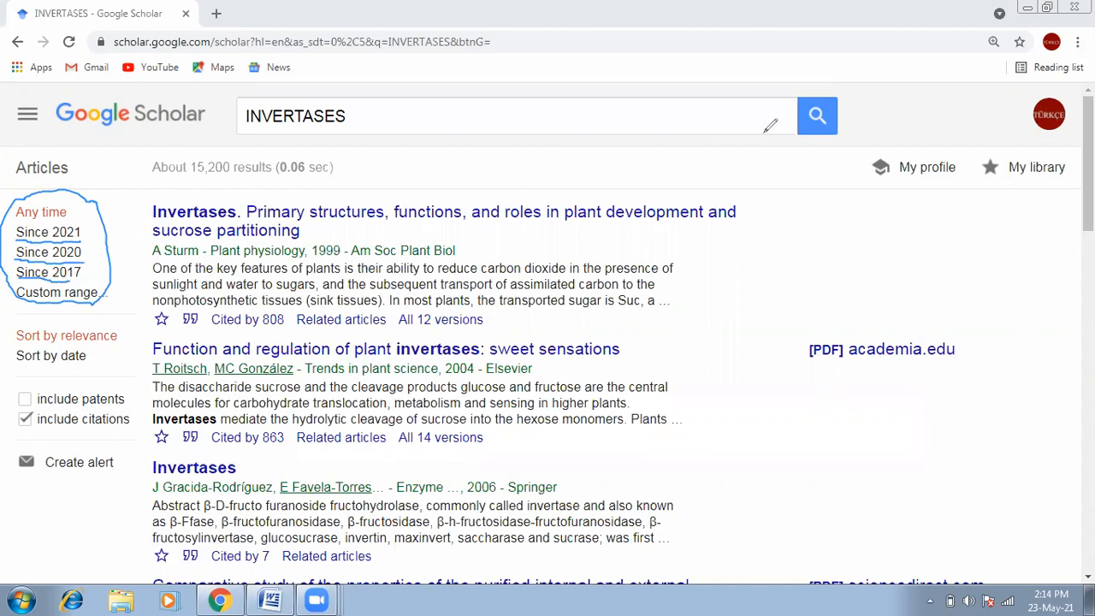
pyautogui.click(57, 296)
# Step: Restrict the results to a custom year range of 2015 to 2021
pyautogui.click(50, 321)
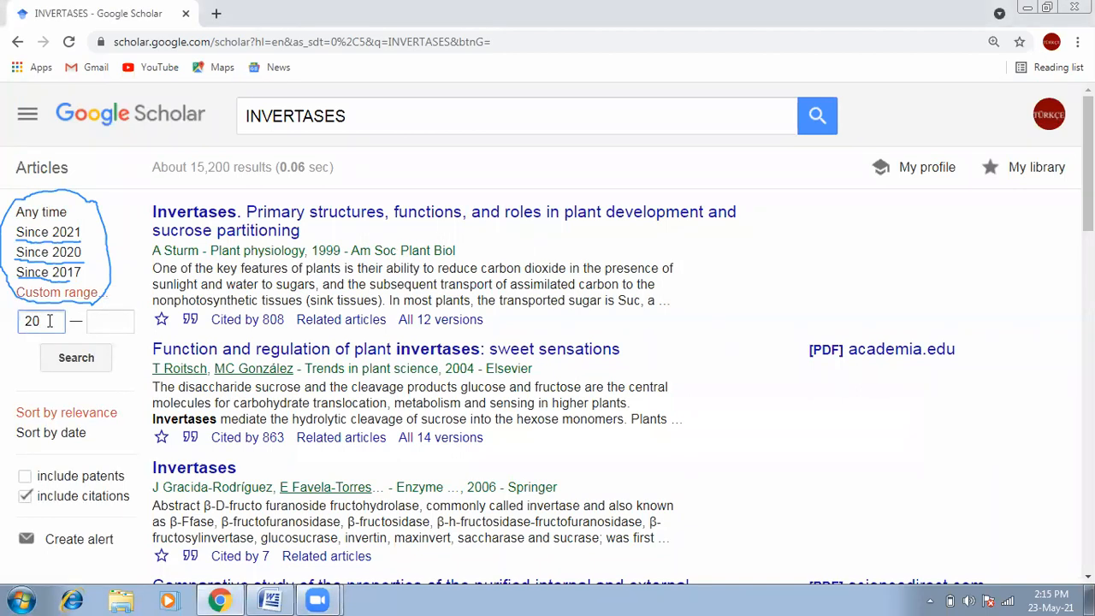
pyautogui.click(96, 320)
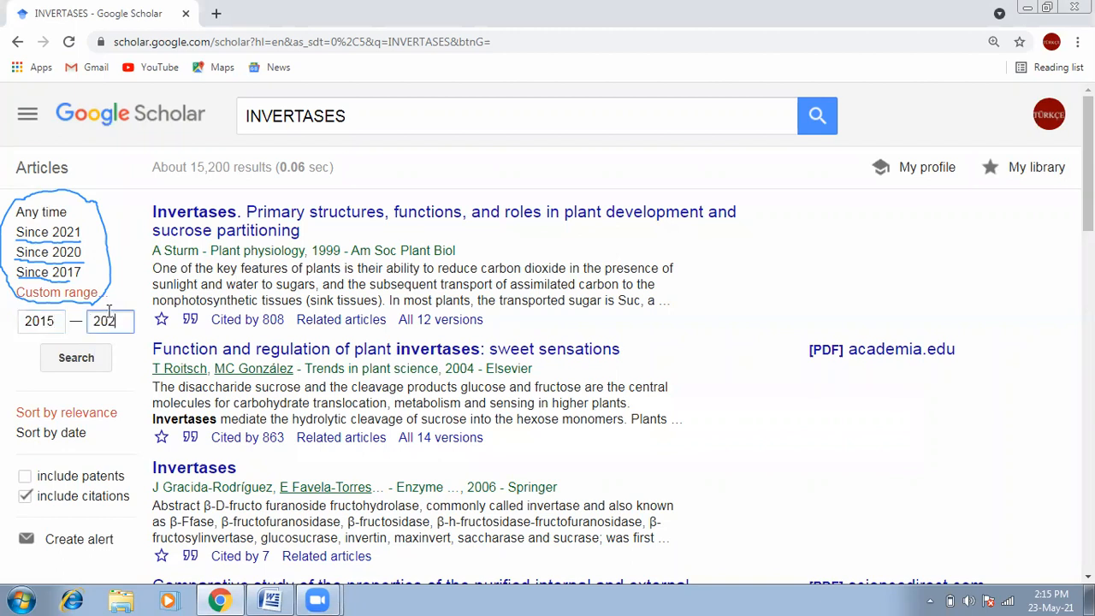
pyautogui.click(89, 358)
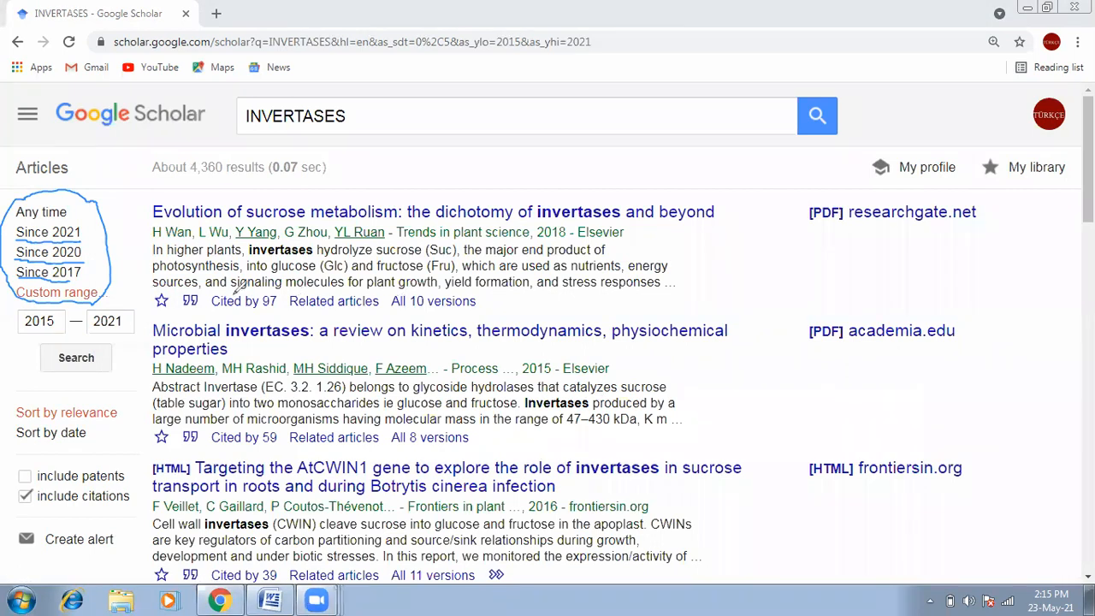
# Step: Mark the first result's citation count, other versions and PDF source
pyautogui.moveTo(267, 281)
pyautogui.mouseDown()
pyautogui.moveTo(214, 286)
pyautogui.moveTo(221, 310)
pyautogui.moveTo(267, 314)
pyautogui.moveTo(284, 301)
pyautogui.moveTo(279, 281)
pyautogui.mouseUp()
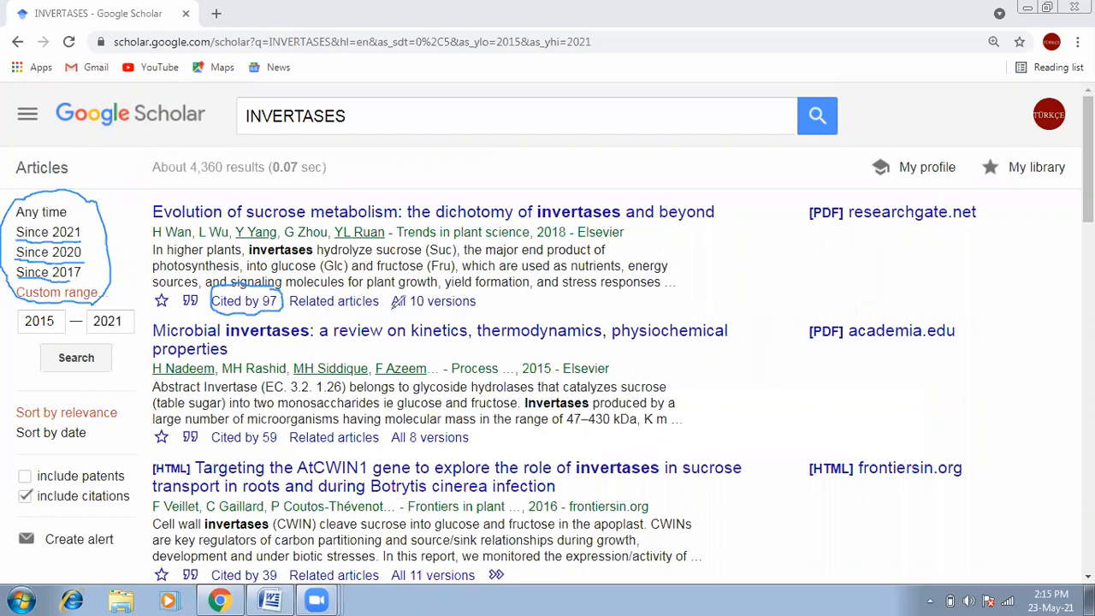
pyautogui.moveTo(393, 306)
pyautogui.mouseDown()
pyautogui.moveTo(462, 309)
pyautogui.moveTo(492, 307)
pyautogui.moveTo(494, 296)
pyautogui.mouseUp()
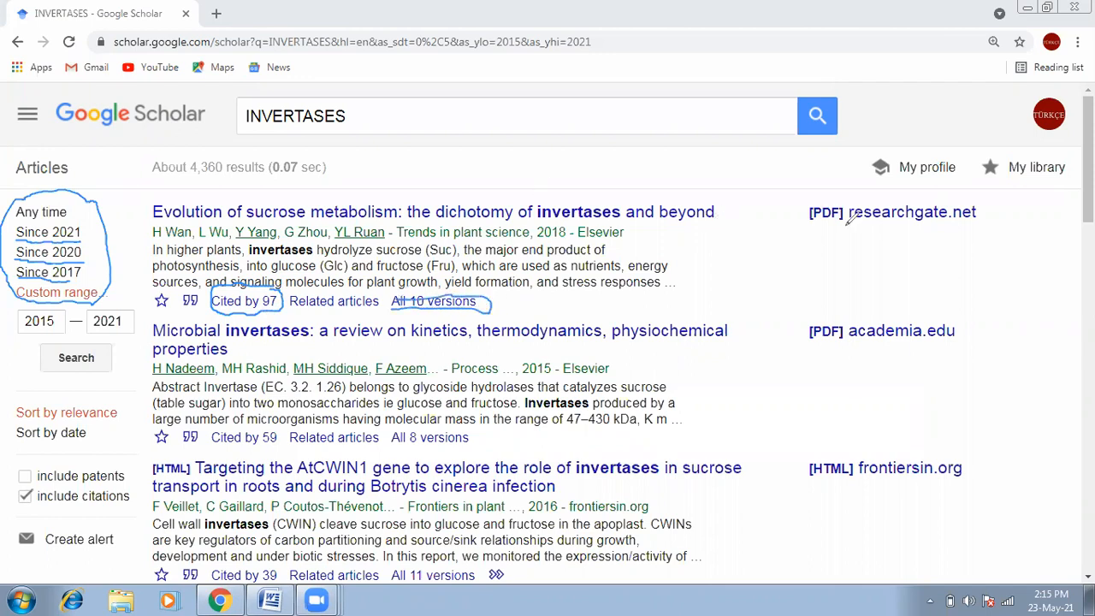
pyautogui.moveTo(973, 190)
pyautogui.mouseDown()
pyautogui.moveTo(837, 198)
pyautogui.moveTo(844, 240)
pyautogui.moveTo(914, 236)
pyautogui.moveTo(977, 216)
pyautogui.moveTo(969, 187)
pyautogui.mouseUp()
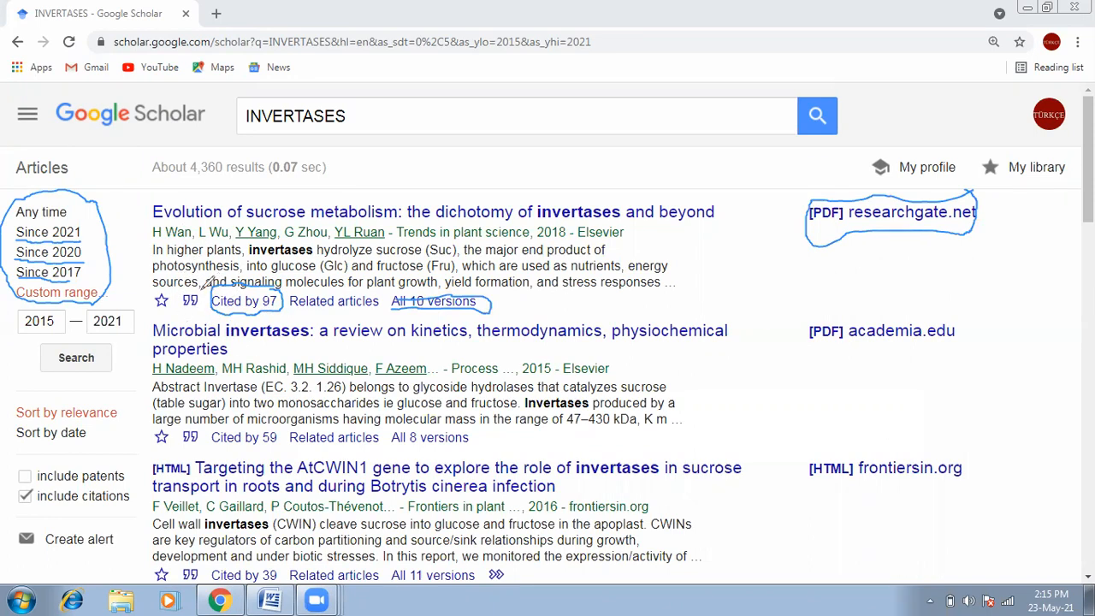
# Step: Clear the annotations and bring up the first result's citation formats
pyautogui.click(385, 133)
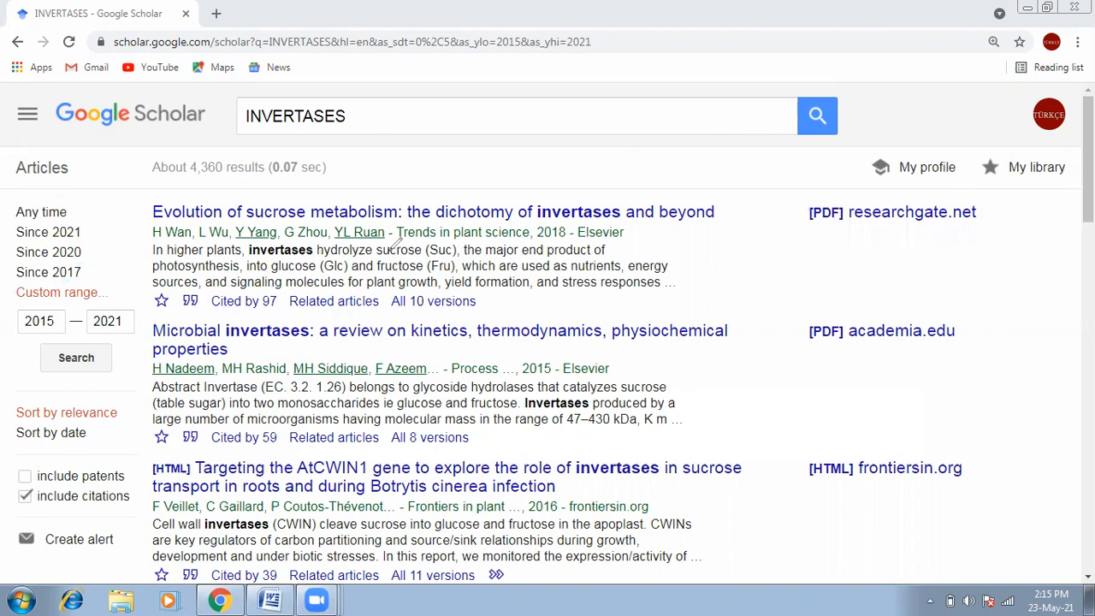
pyautogui.moveTo(194, 283); pyautogui.dragTo(190, 289)
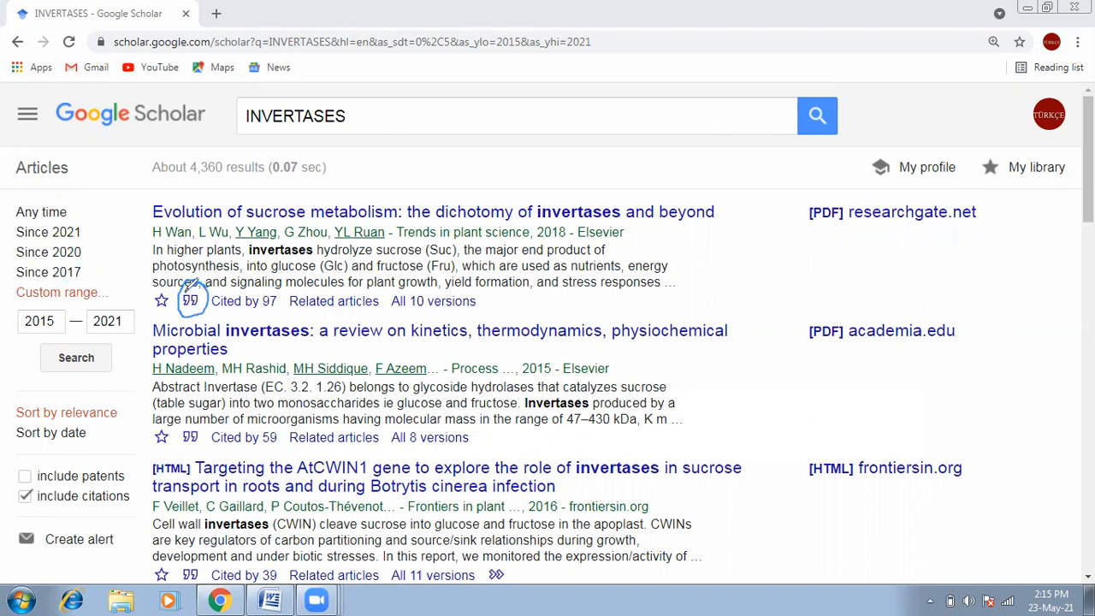
pyautogui.click(761, 17)
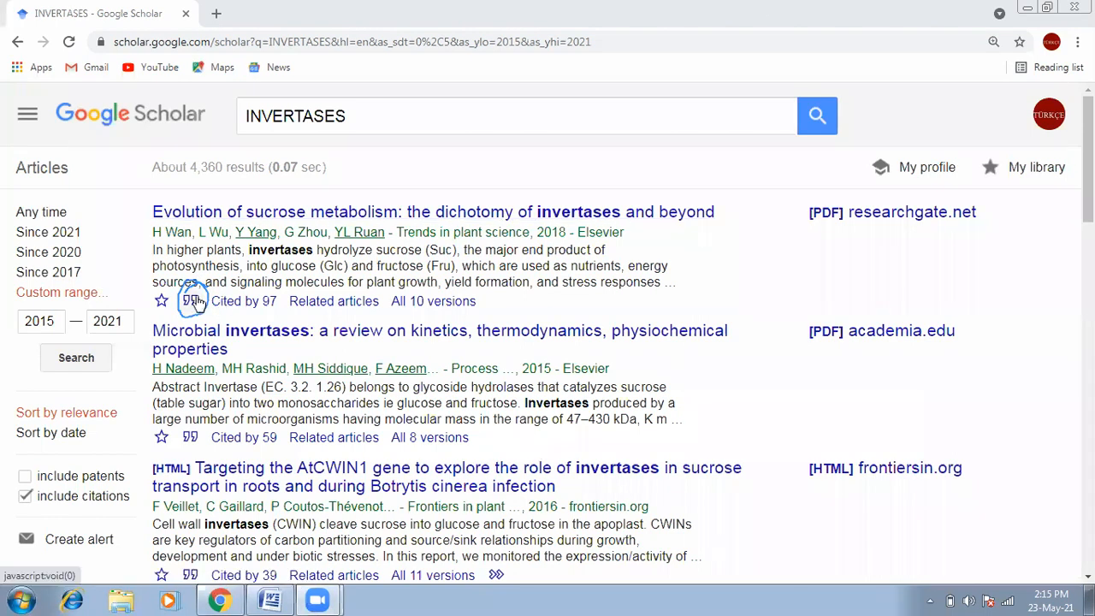
# Step: Copy the APA citation of the 2018 sucrose-metabolism and invertases review from Google Scholar's Cite dialog
pyautogui.click(196, 302)
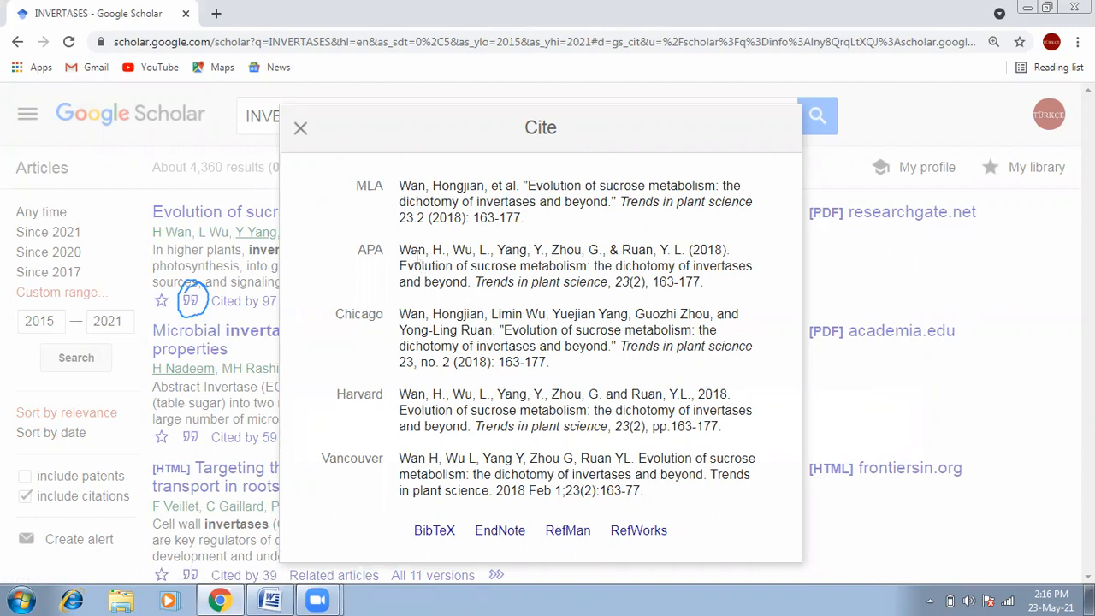
pyautogui.moveTo(401, 249); pyautogui.dragTo(707, 285)
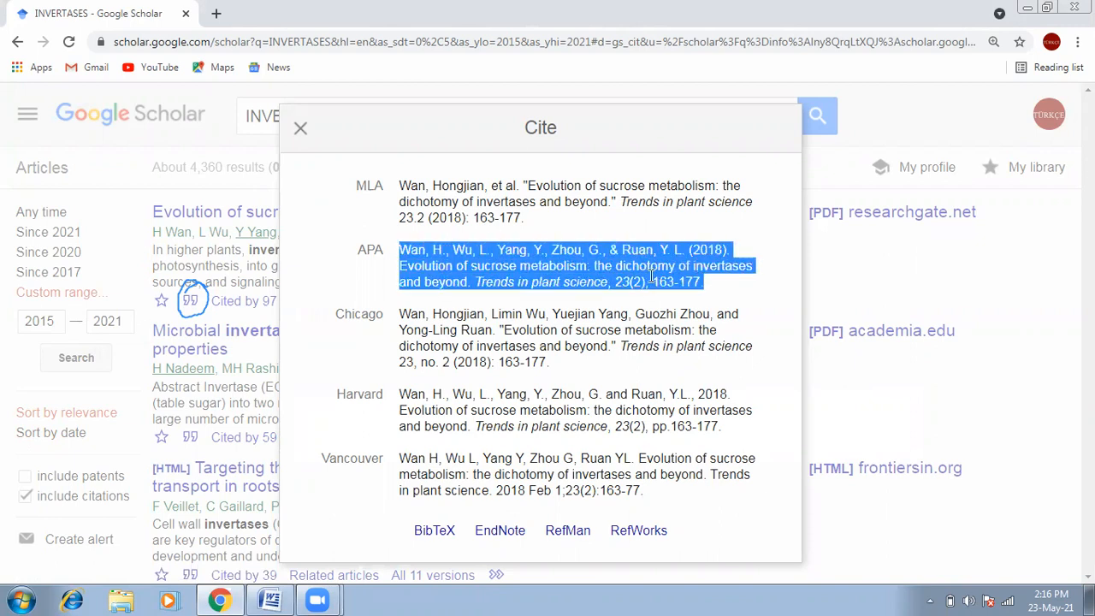
pyautogui.rightClick(652, 281)
pyautogui.click(680, 290)
pyautogui.click(270, 600)
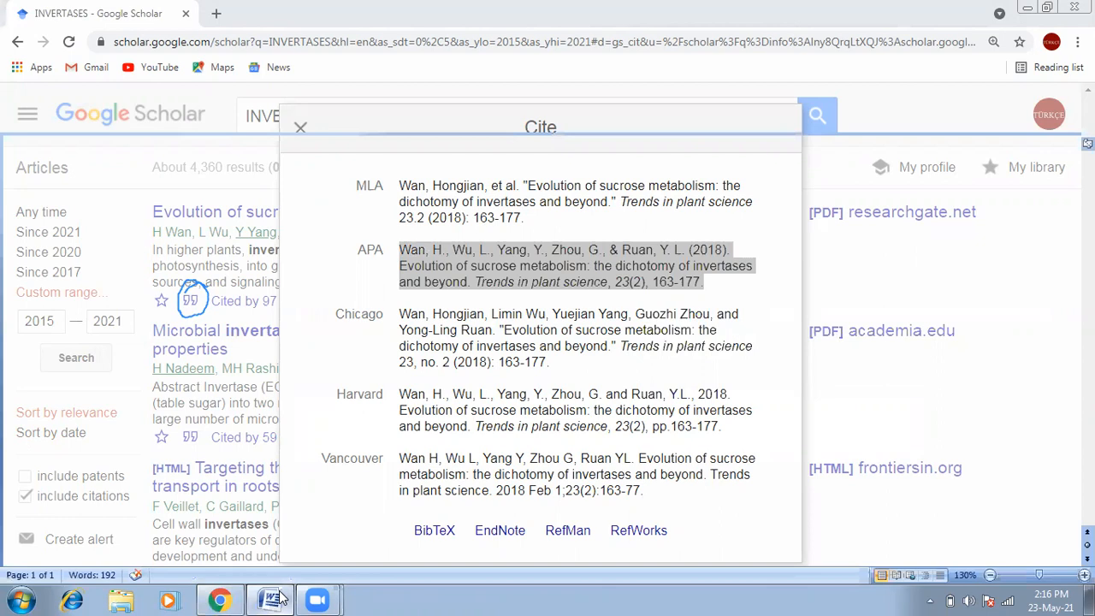
# Step: Paste the APA invertases citation below the Dou entry and select the pasted paragraph
pyautogui.rightClick(310, 390)
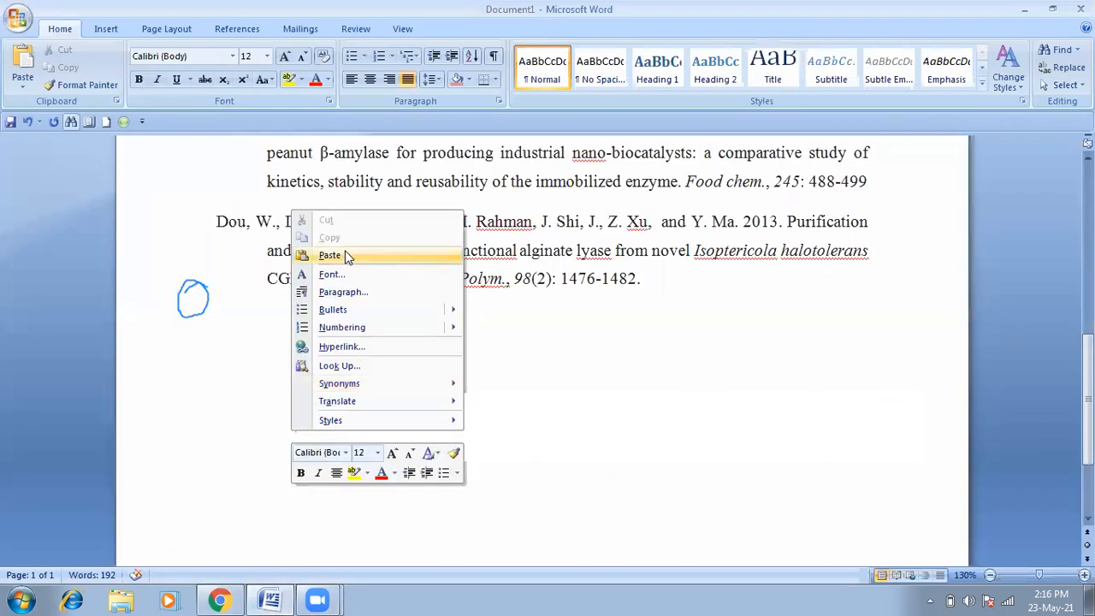
pyautogui.click(345, 254)
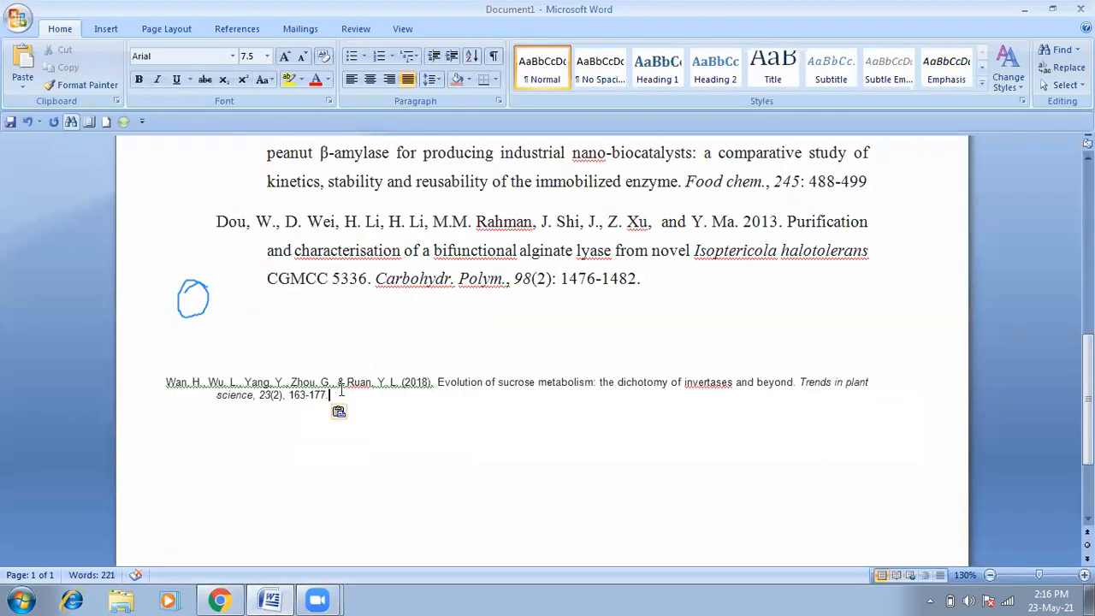
pyautogui.moveTo(341, 391); pyautogui.dragTo(171, 379)
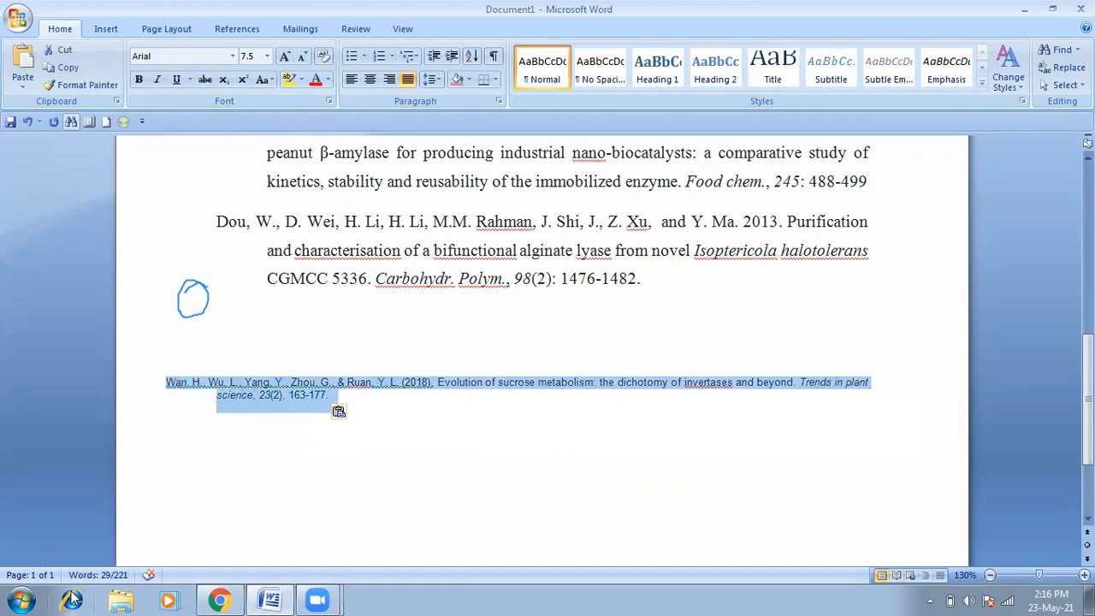
pyautogui.click(19, 600)
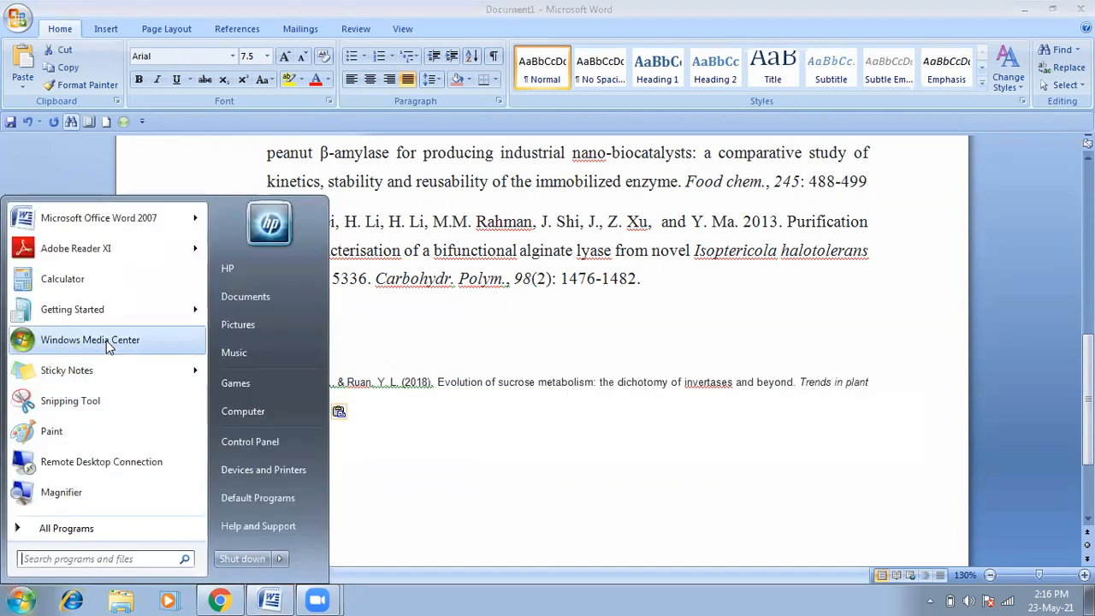
# Step: Search the Start menu for Notepad and launch it
pyautogui.click(90, 531)
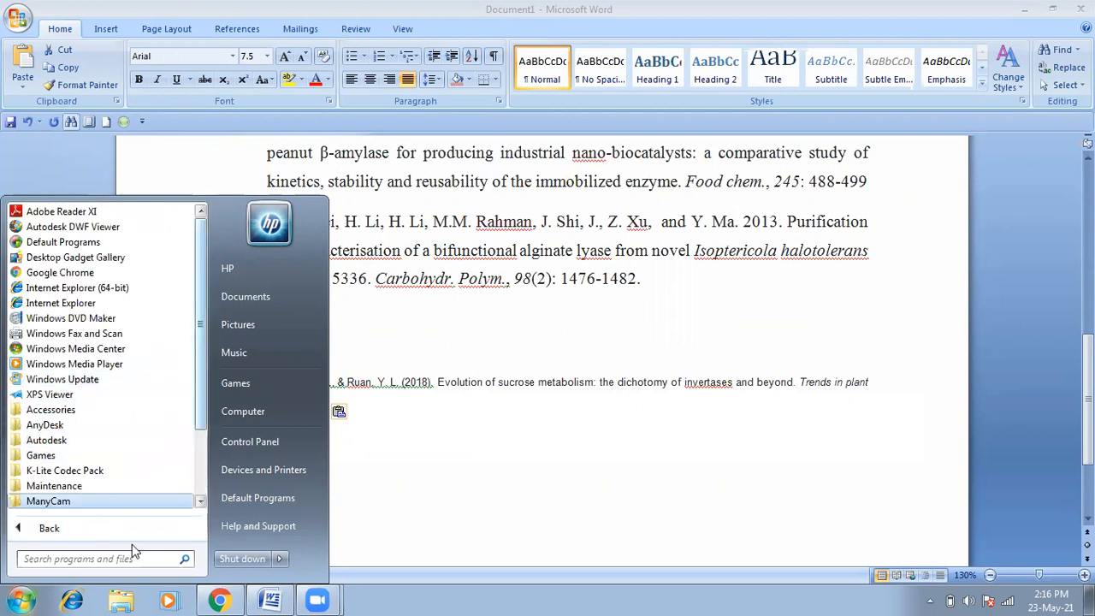
pyautogui.click(93, 560)
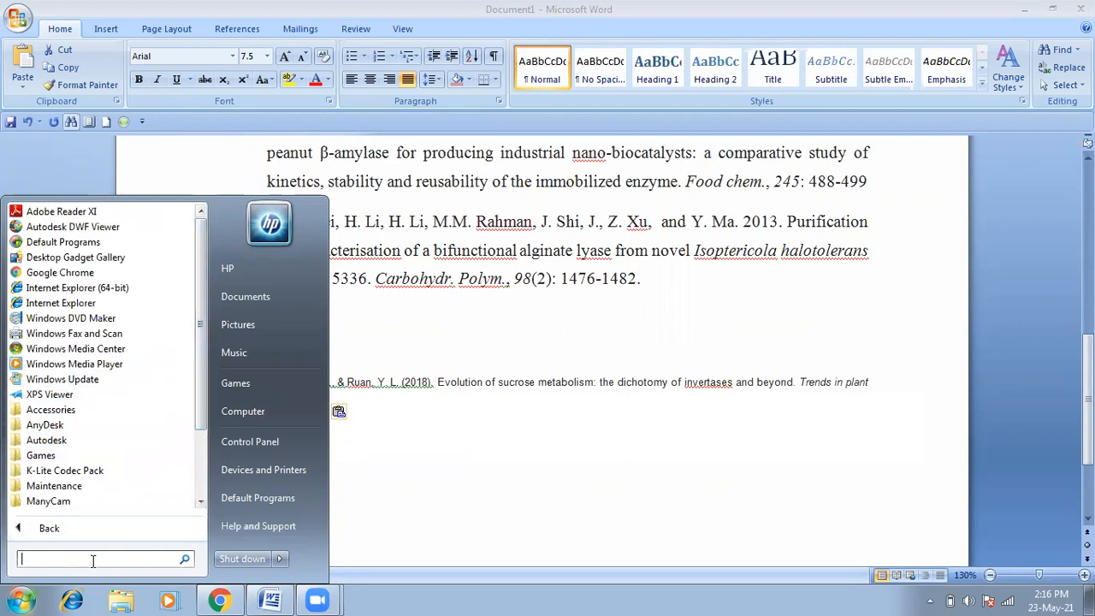
pyautogui.write('NOT')
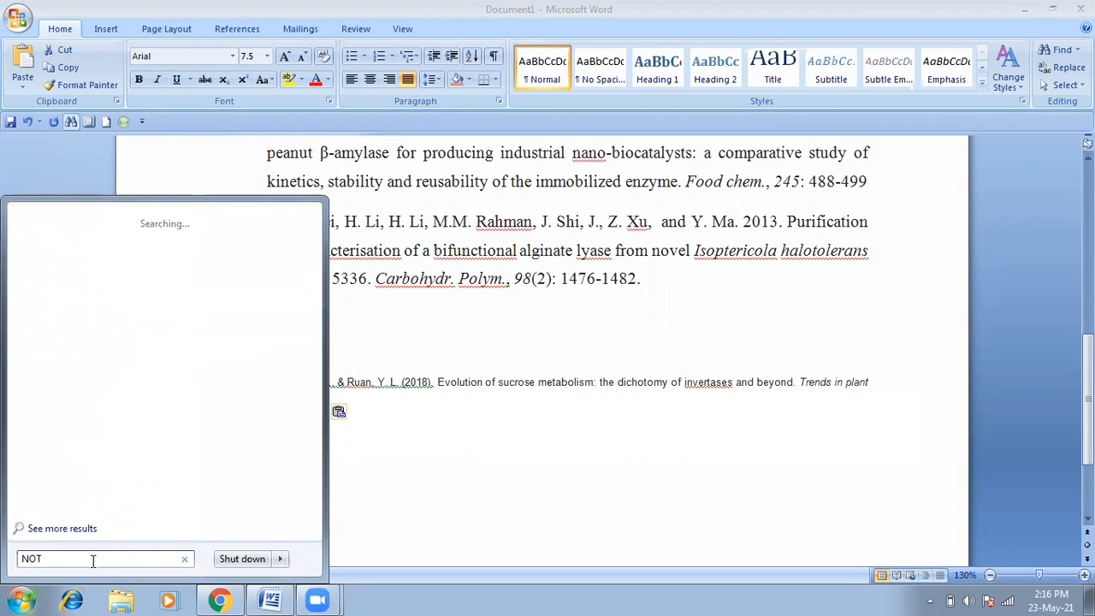
pyautogui.write('P')
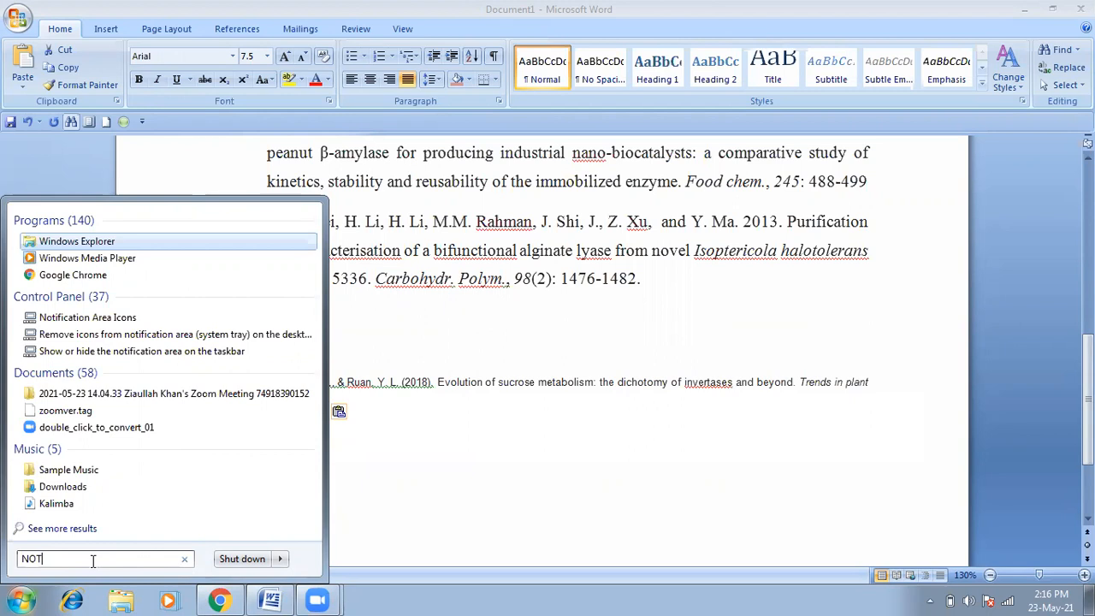
pyautogui.write('e')
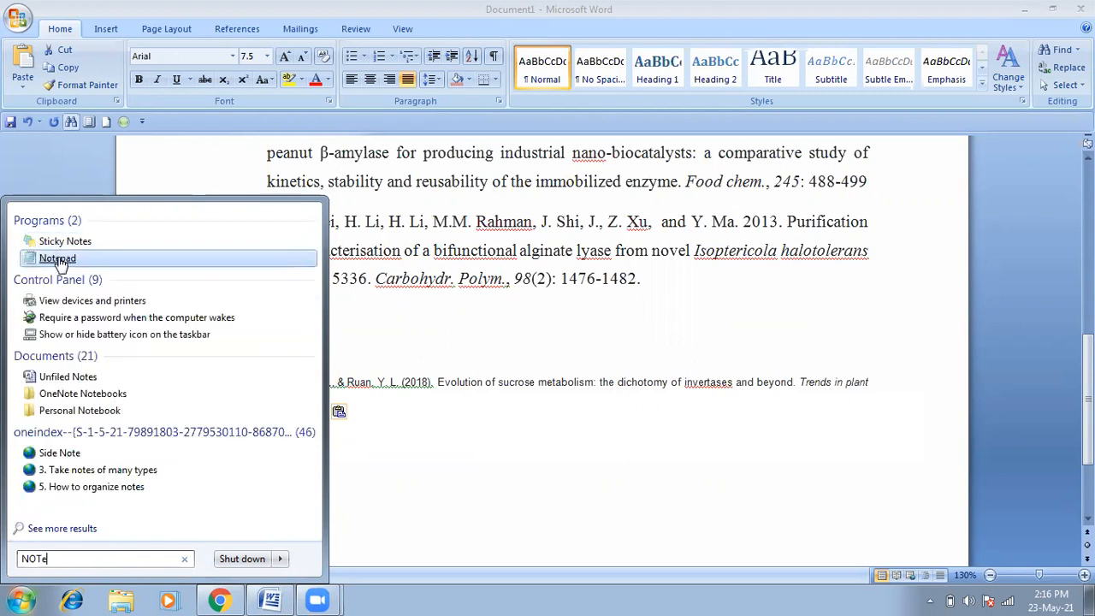
pyautogui.click(58, 259)
# Step: Convert the Wan reference to plain text via Notepad, discard the note, and delete the formatted original
pyautogui.rightClick(310, 231)
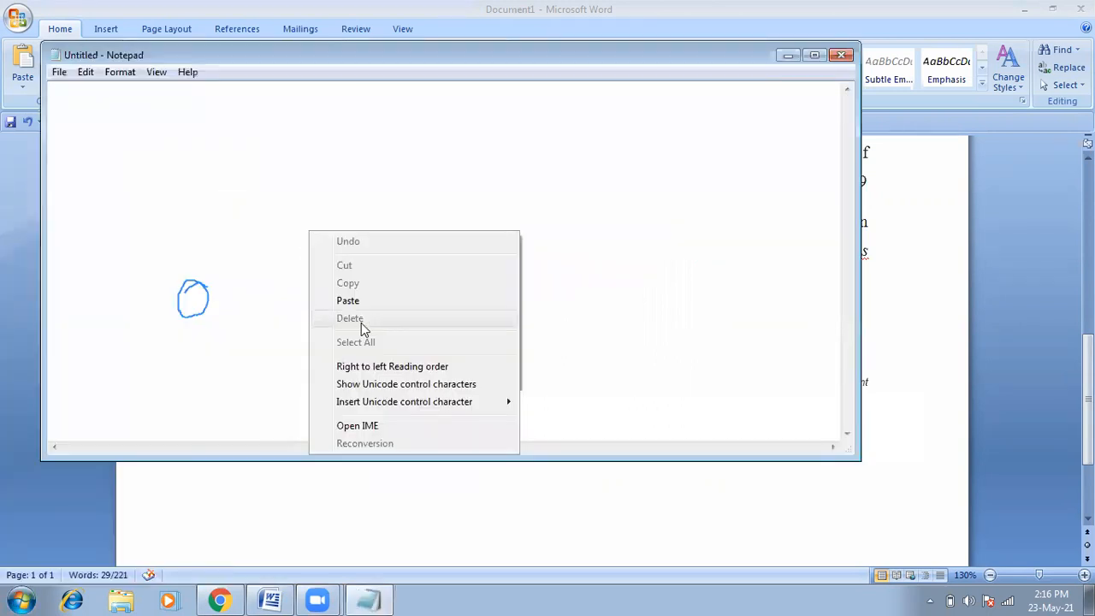
pyautogui.click(361, 298)
pyautogui.hotkey('ctrl', 'a')
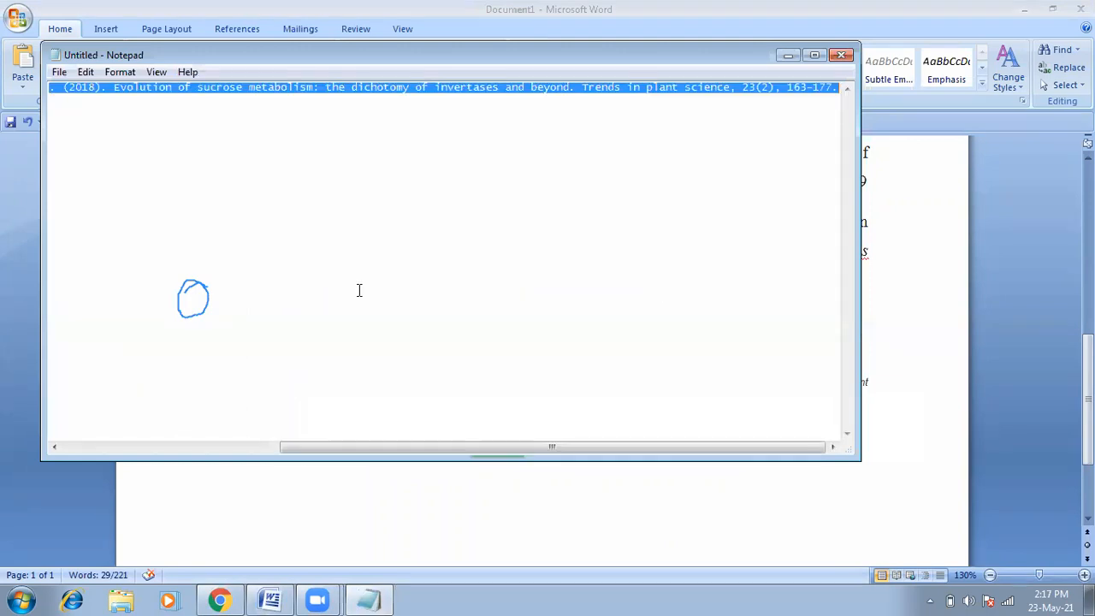
pyautogui.rightClick(324, 89)
pyautogui.click(360, 141)
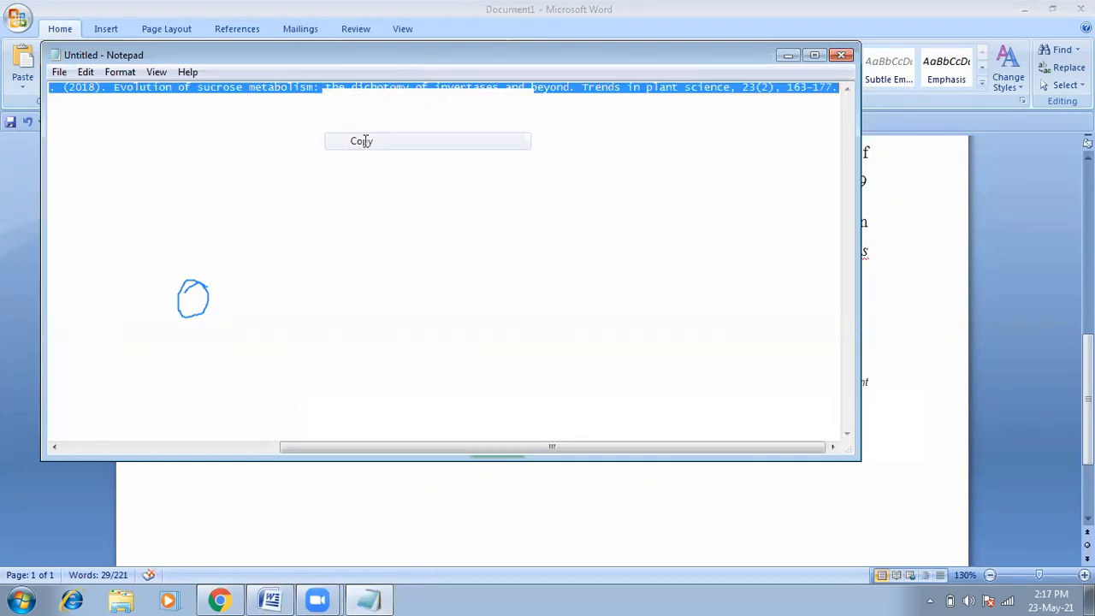
pyautogui.click(841, 55)
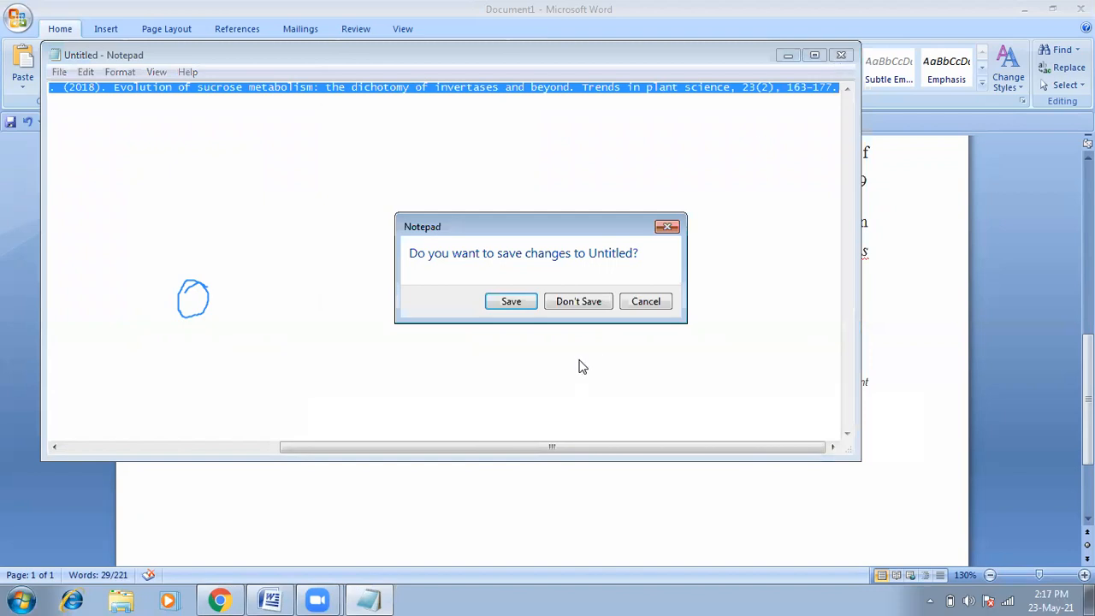
pyautogui.click(592, 301)
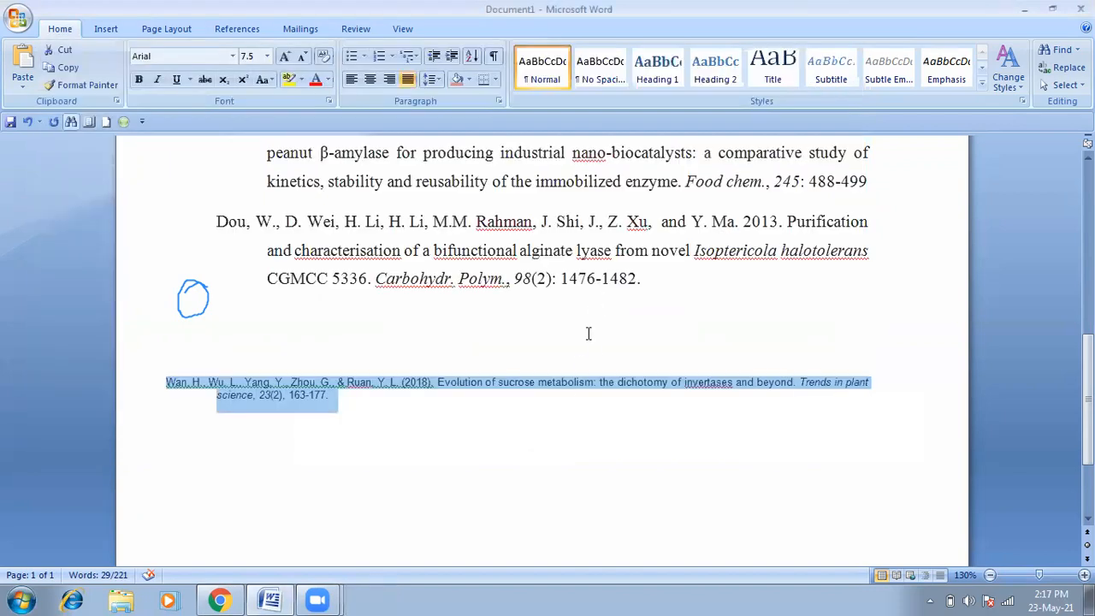
pyautogui.press('BackSpace')
# Step: Paste the plain-text Wan et al. (2018) reference where the formatted one was and select it
pyautogui.rightClick(563, 387)
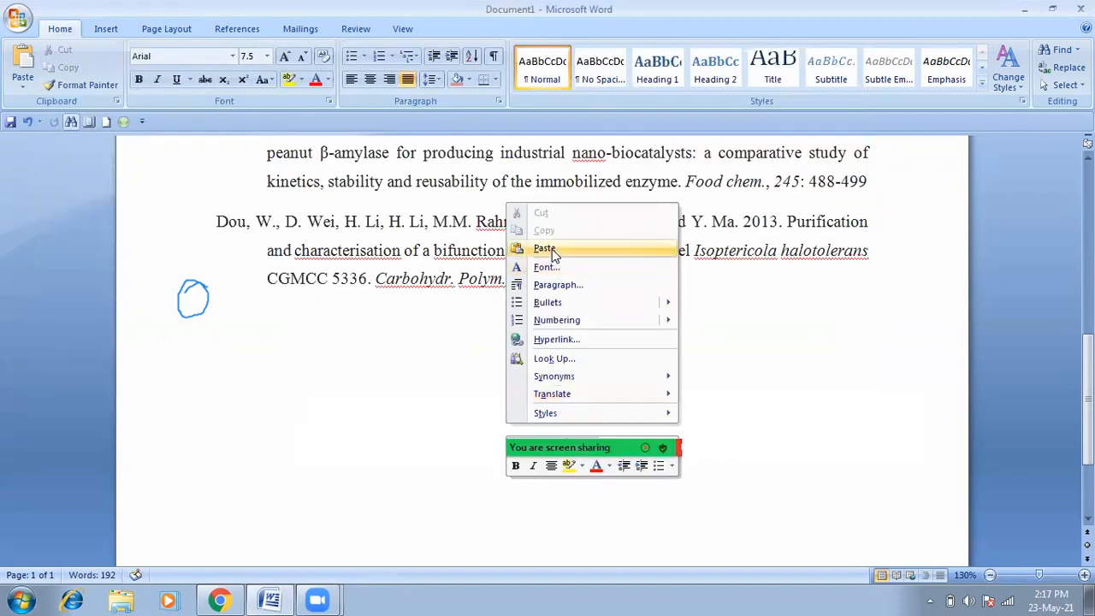
pyautogui.click(552, 253)
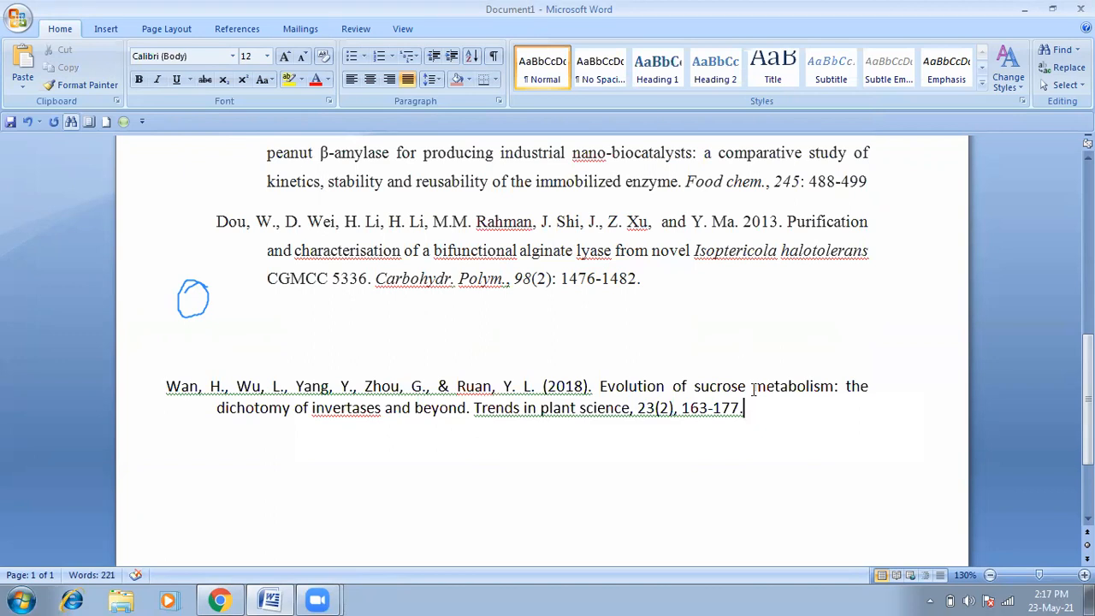
pyautogui.moveTo(746, 410); pyautogui.dragTo(193, 394)
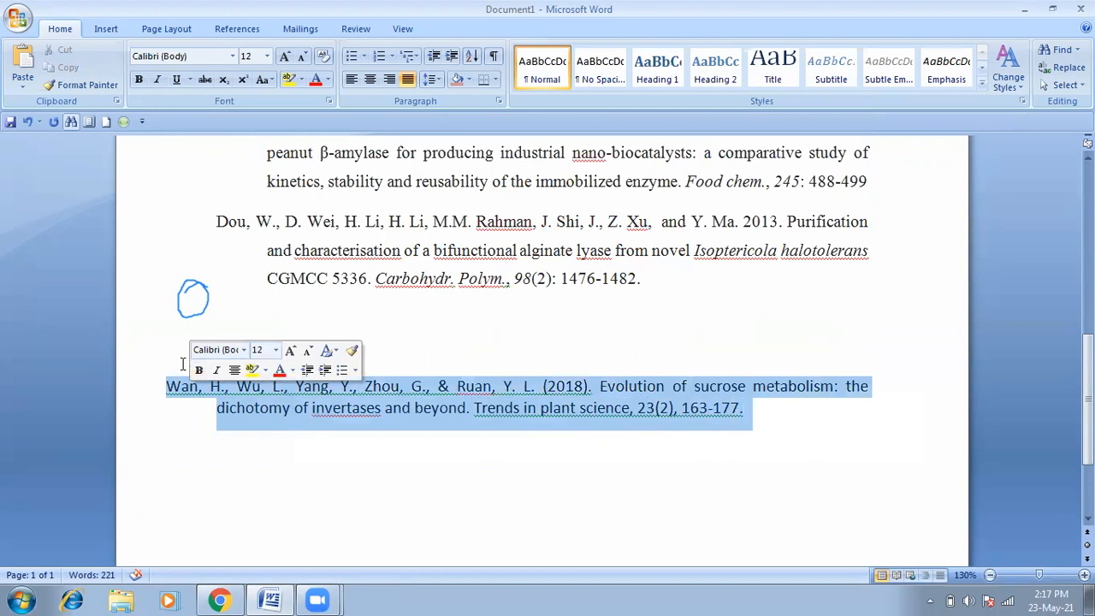
pyautogui.click(183, 364)
# Step: Delete the blank line above the Wan reference, then ink-mark Wan, 2018 and 23(2) and clear the marks
pyautogui.press('Delete')
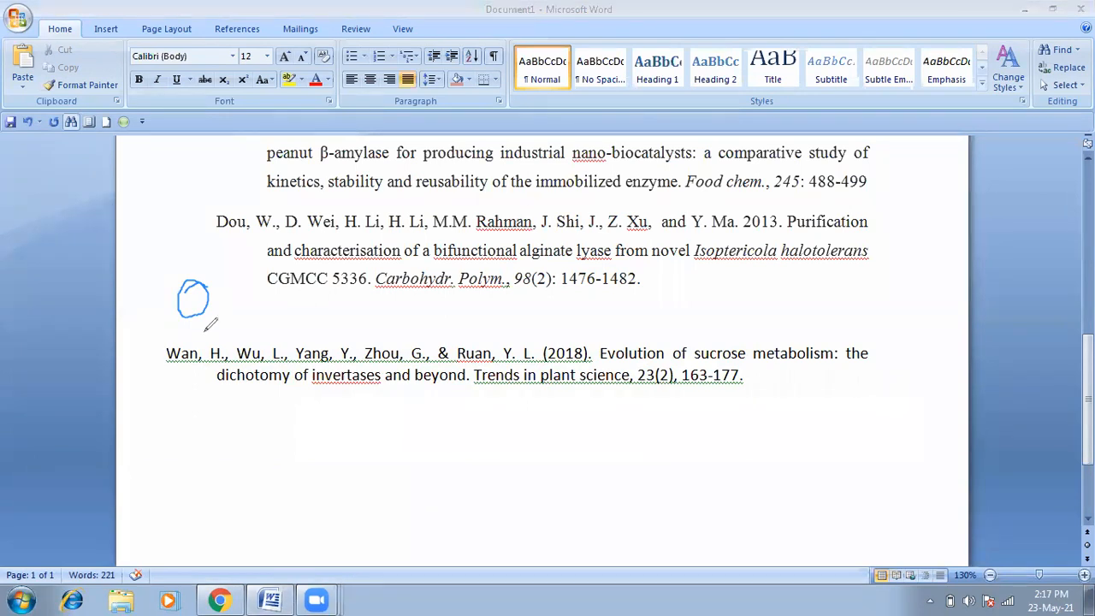
pyautogui.moveTo(169, 342)
pyautogui.mouseDown()
pyautogui.moveTo(194, 371)
pyautogui.moveTo(204, 351)
pyautogui.moveTo(191, 343)
pyautogui.moveTo(229, 354)
pyautogui.moveTo(219, 342)
pyautogui.moveTo(243, 368)
pyautogui.moveTo(255, 339)
pyautogui.moveTo(276, 366)
pyautogui.moveTo(286, 332)
pyautogui.mouseUp()
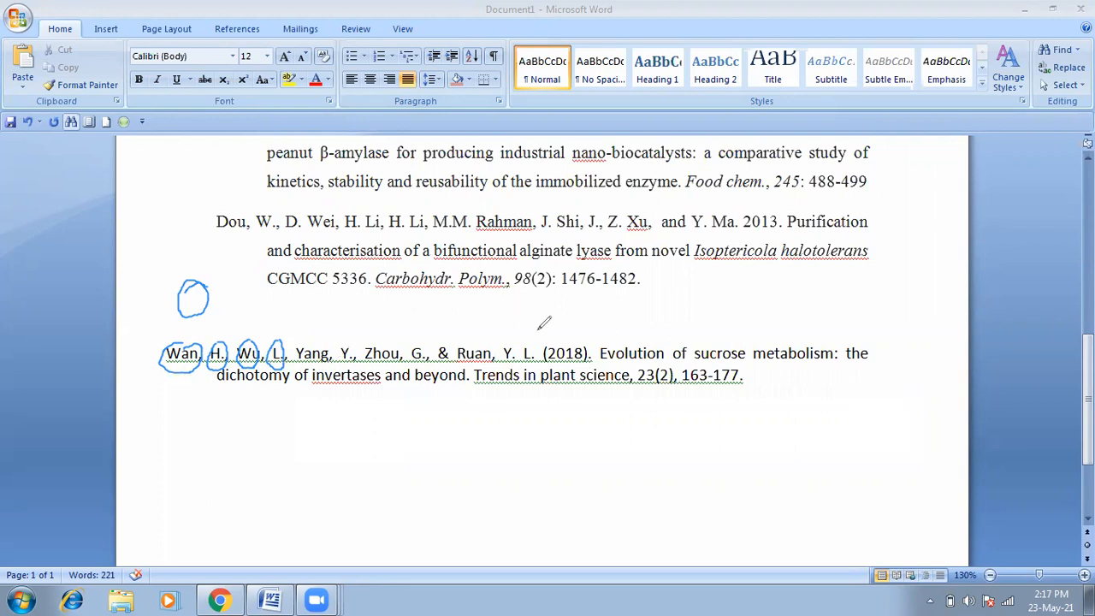
pyautogui.moveTo(573, 326)
pyautogui.mouseDown()
pyautogui.moveTo(546, 336)
pyautogui.moveTo(543, 358)
pyautogui.moveTo(599, 363)
pyautogui.moveTo(592, 331)
pyautogui.moveTo(579, 330)
pyautogui.mouseUp()
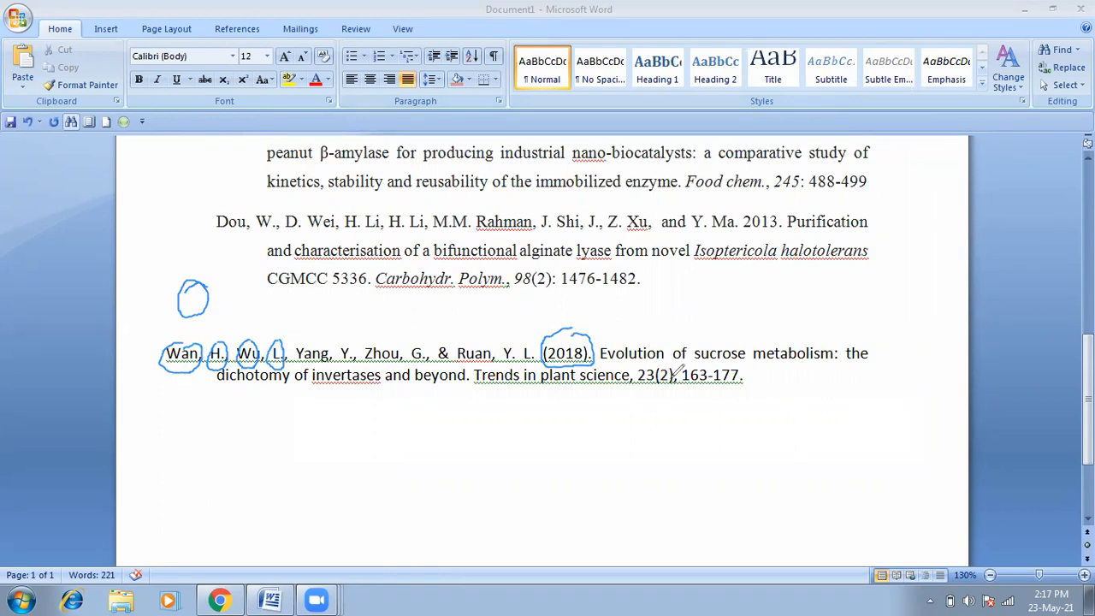
pyautogui.moveTo(673, 368)
pyautogui.mouseDown()
pyautogui.moveTo(674, 391)
pyautogui.moveTo(683, 372)
pyautogui.mouseUp()
pyautogui.click(686, 140)
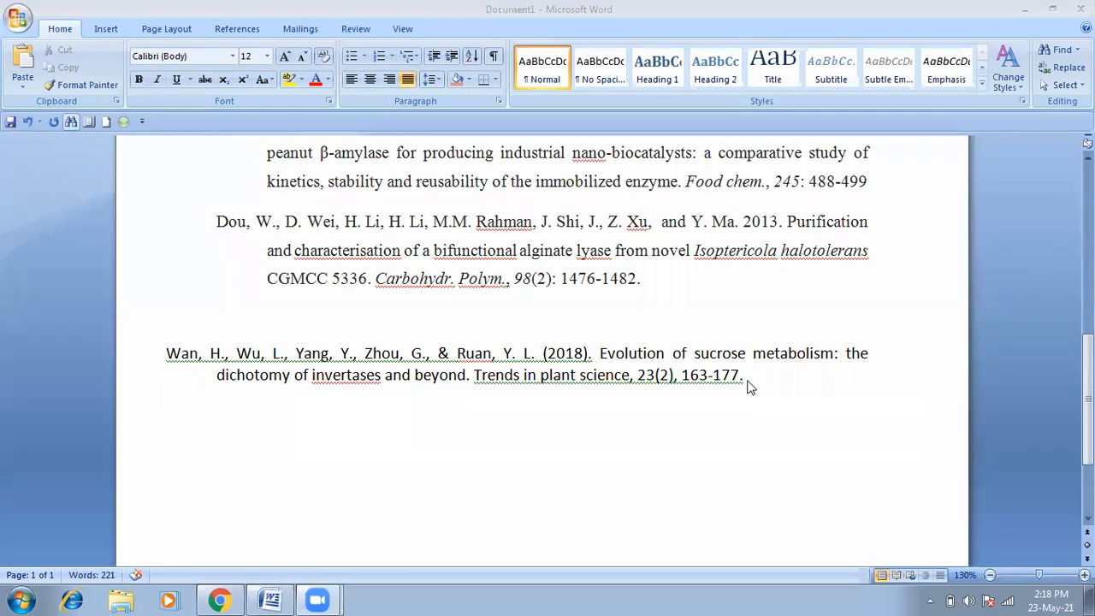
# Step: Set the whole Wan reference to 14-point Calibri
pyautogui.moveTo(744, 376); pyautogui.dragTo(168, 354)
pyautogui.click(266, 55)
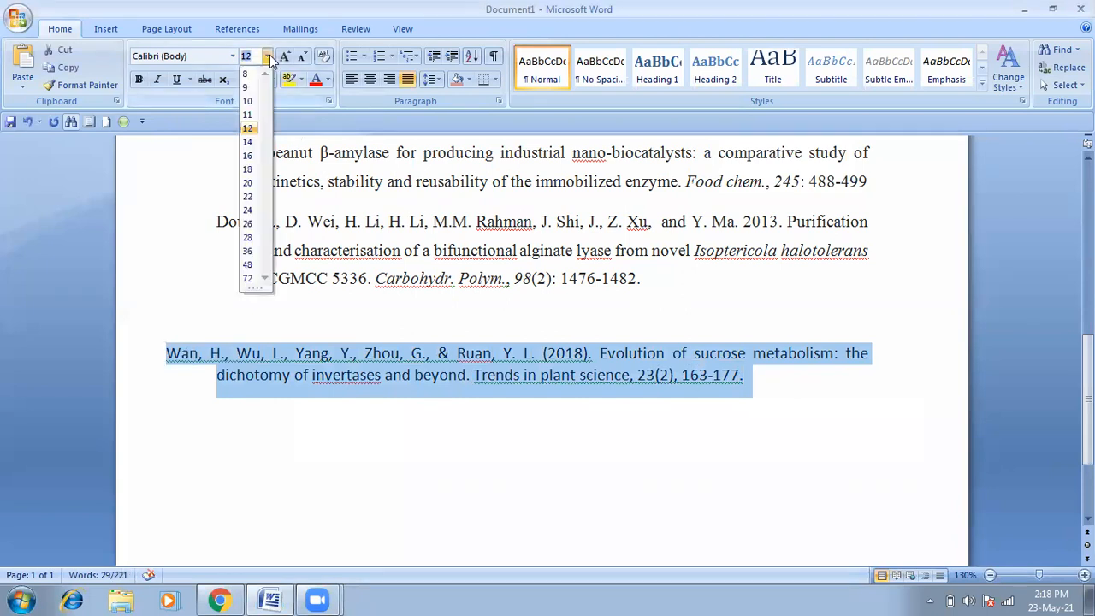
pyautogui.click(249, 143)
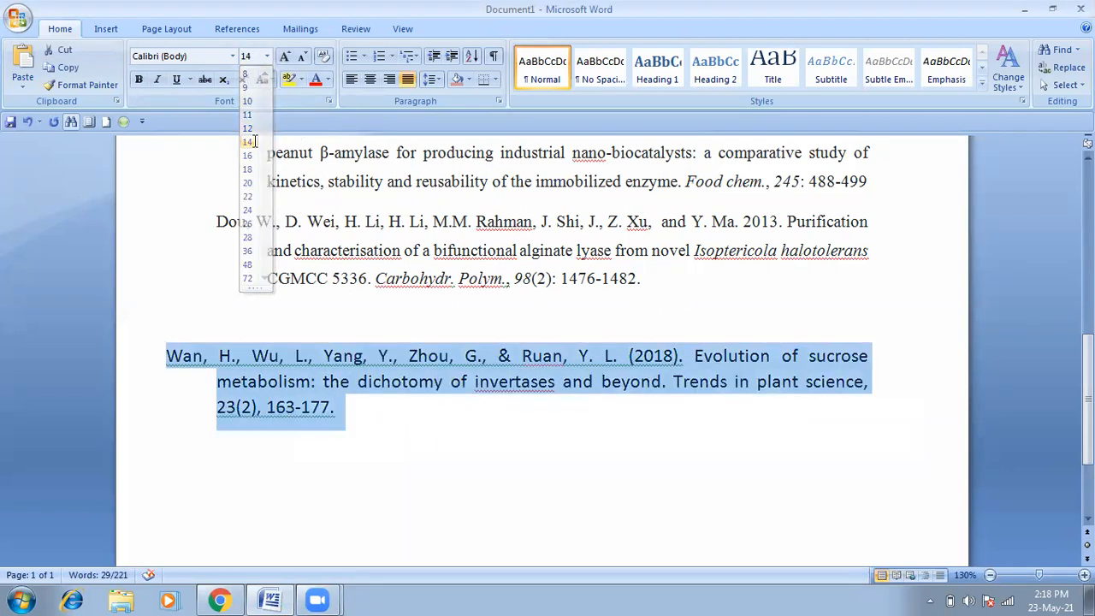
pyautogui.click(224, 356)
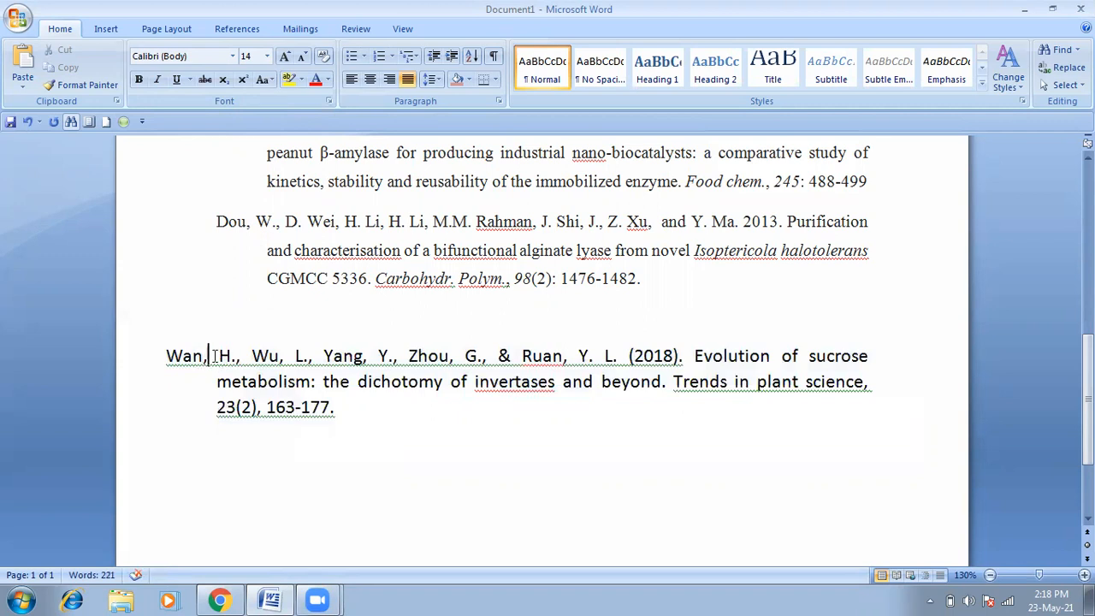
# Step: Rewrite the co-authors as L. Wu, Y. Yang, G. Zhou and delete the 'G., &' before Ruan
pyautogui.click(244, 359)
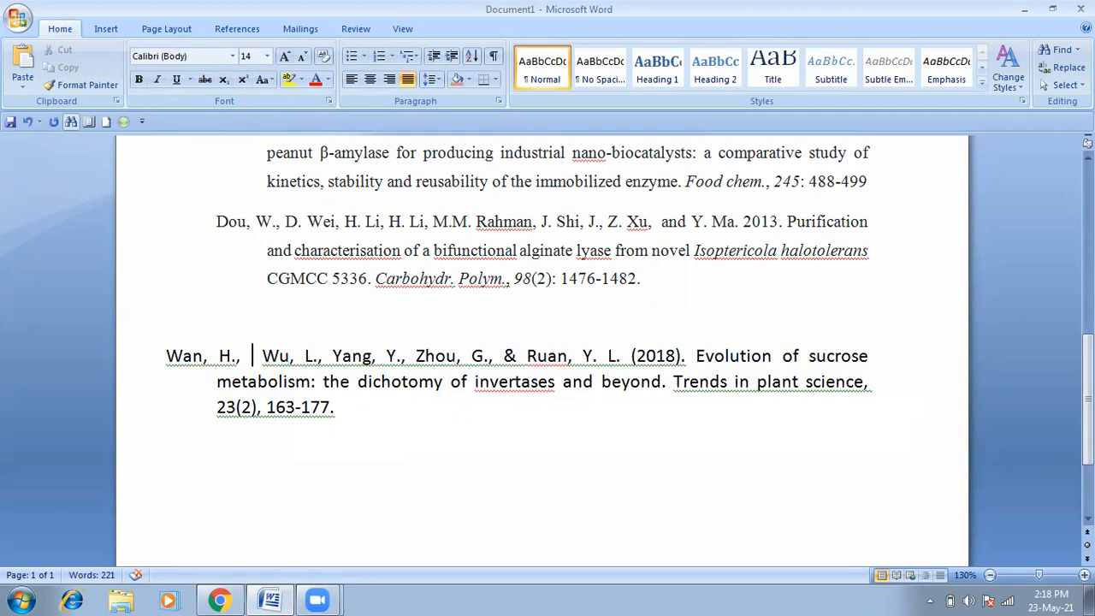
pyautogui.write('L.')
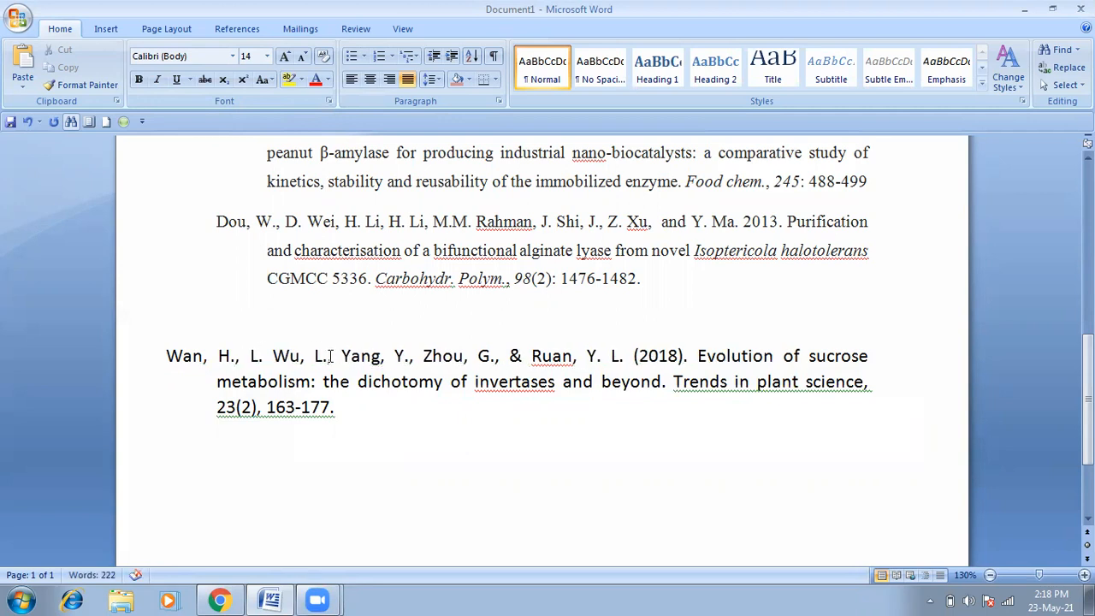
pyautogui.moveTo(332, 357); pyautogui.dragTo(317, 357)
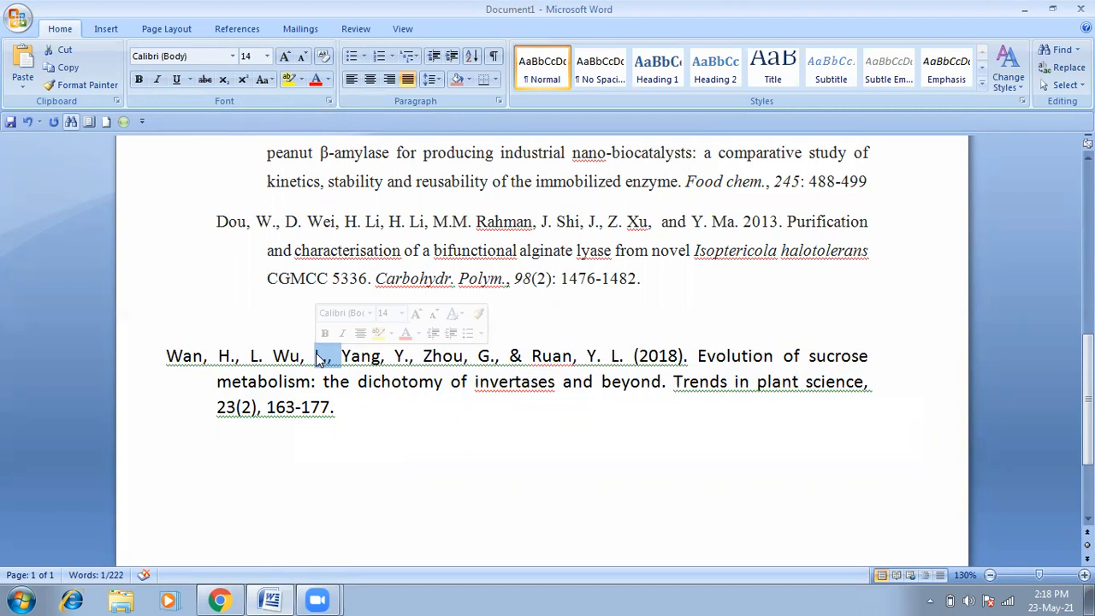
pyautogui.press('Delete')
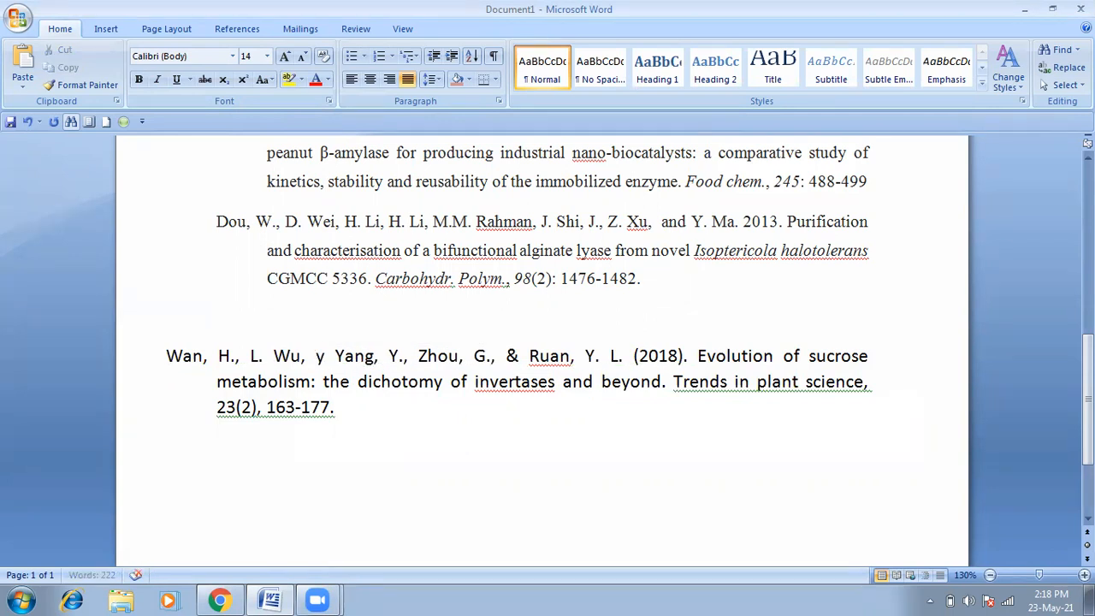
pyautogui.write('Y.')
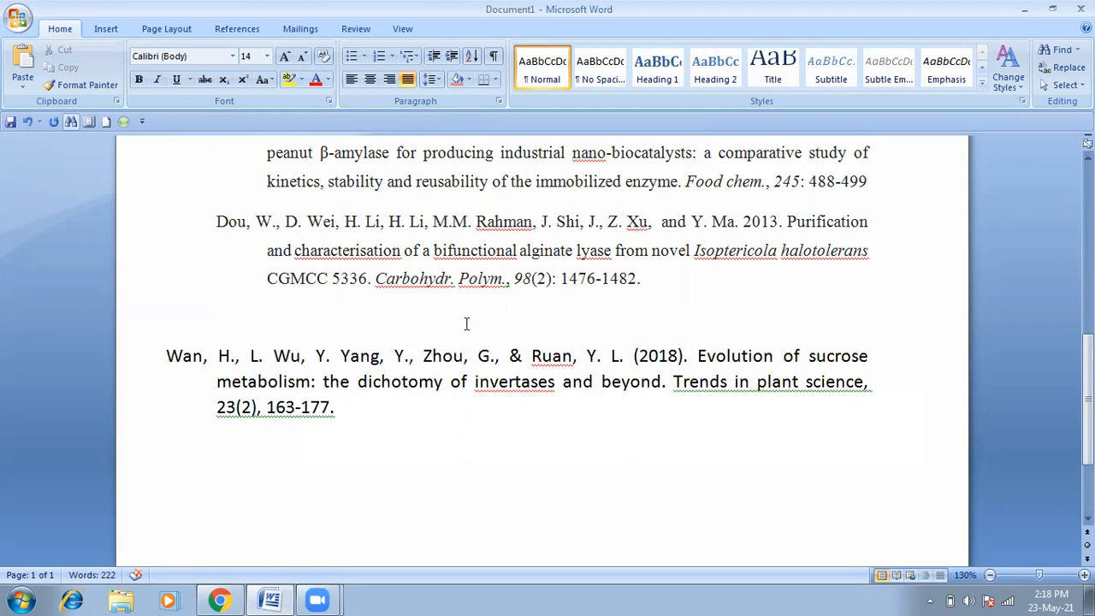
pyautogui.moveTo(421, 358); pyautogui.dragTo(399, 359)
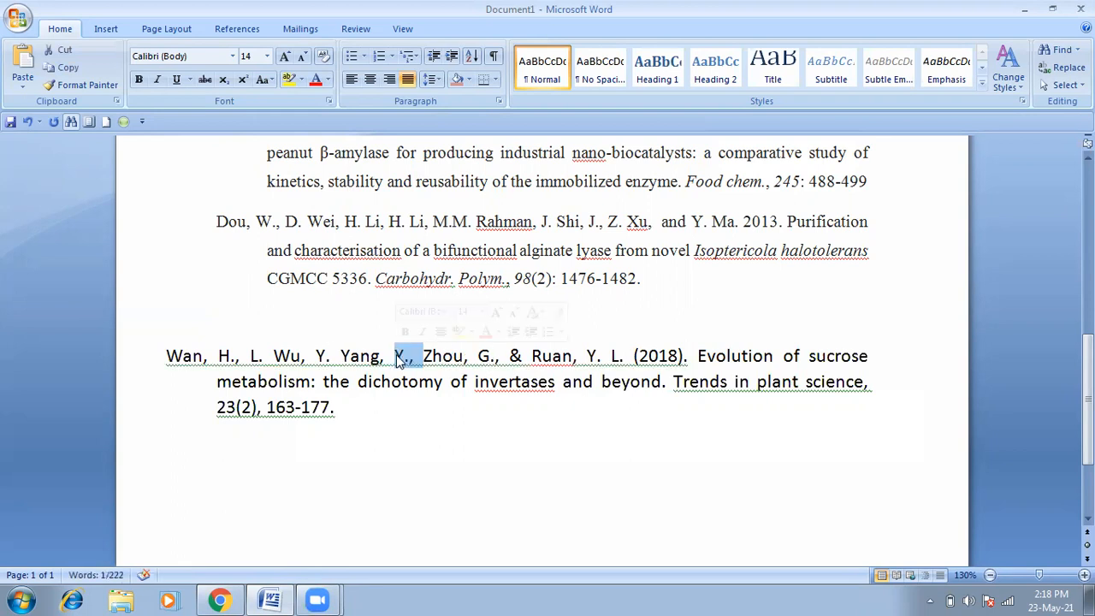
pyautogui.write('G.')
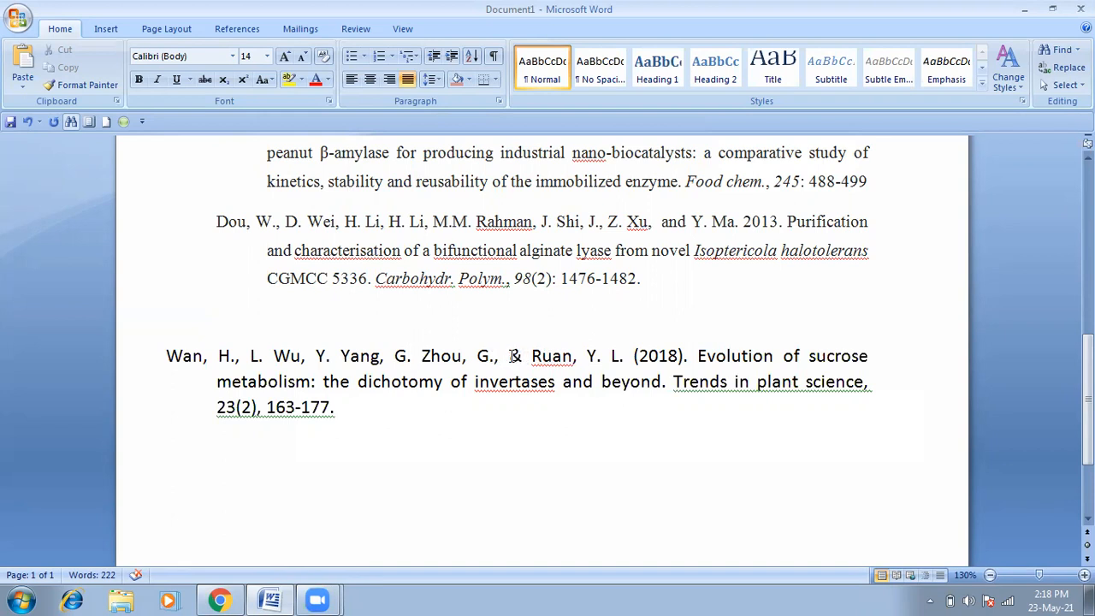
pyautogui.moveTo(531, 356); pyautogui.dragTo(481, 360)
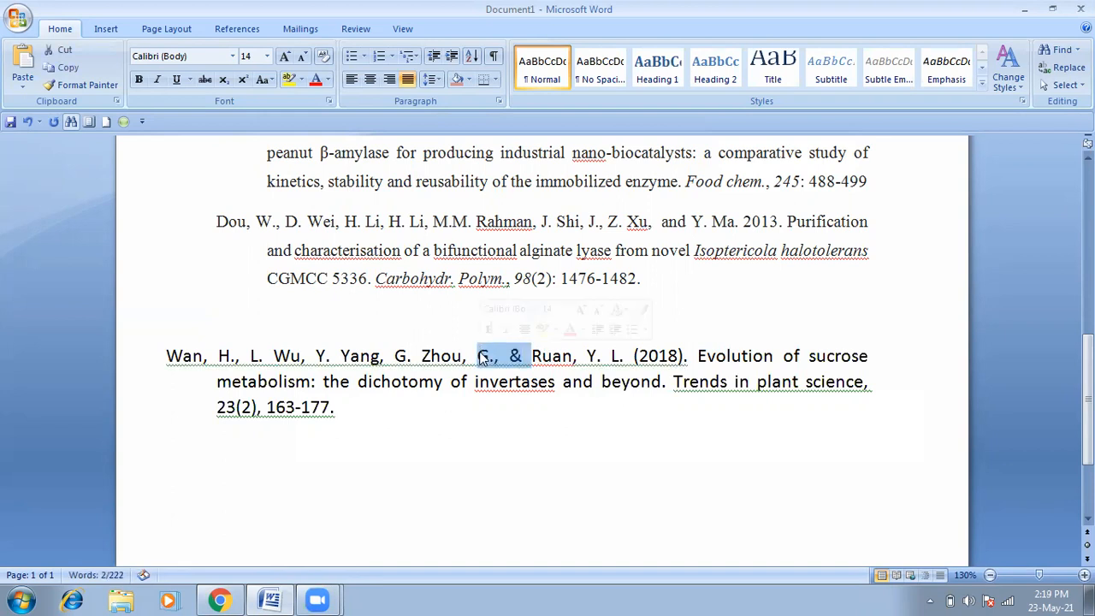
pyautogui.press('BackSpace')
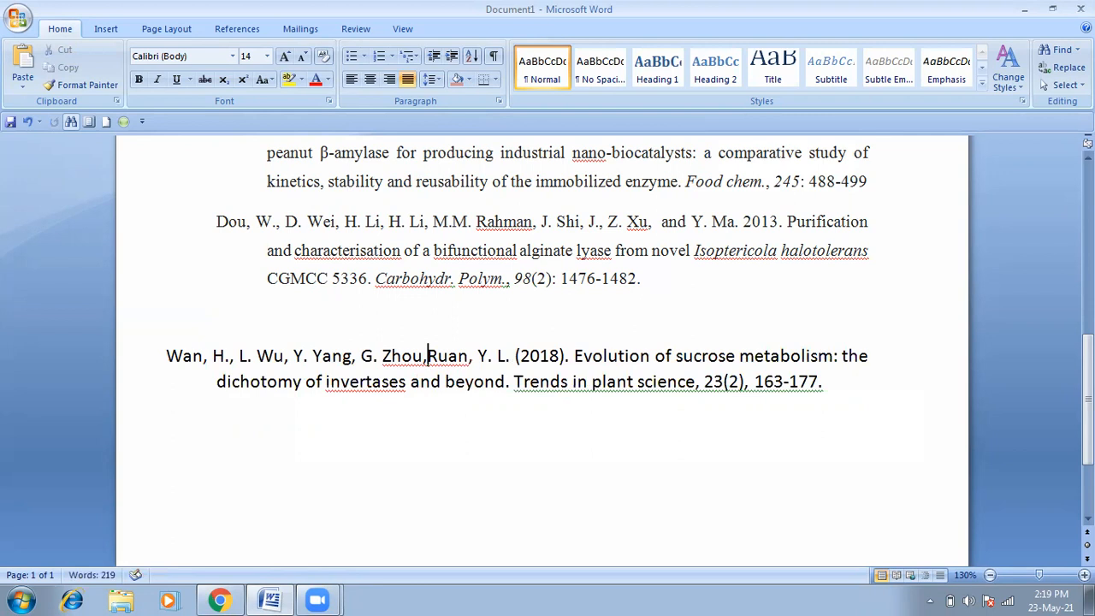
pyautogui.press('BackSpace')
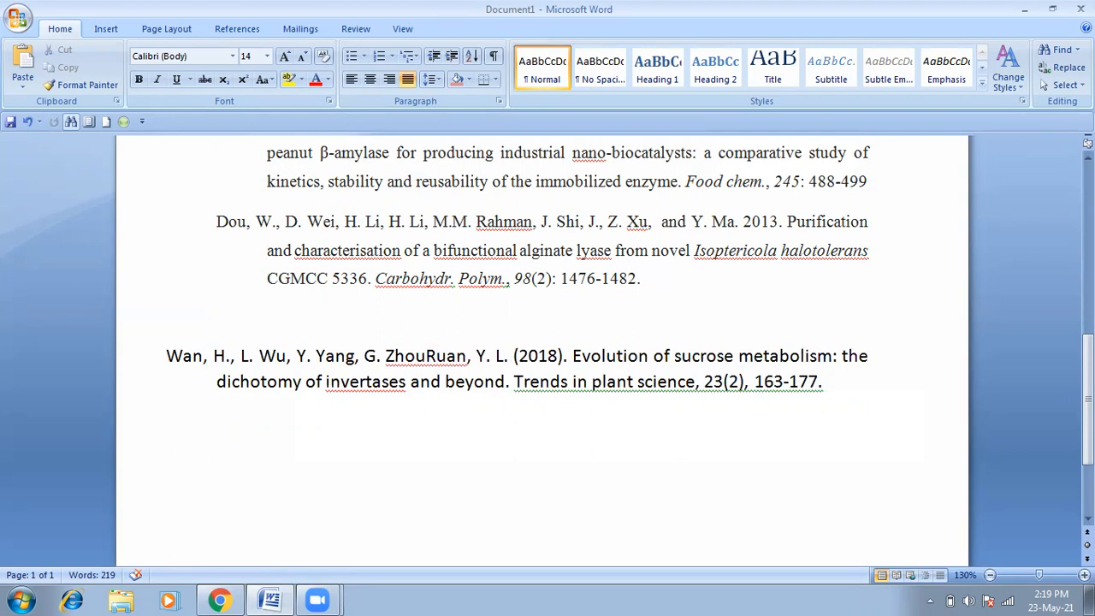
# Step: Insert 'and Y.L.' between Zhou and Ruan, dropping the comma after Ruan
pyautogui.scroll(2, 1087, 385)
pyautogui.scroll(1, 545, 308)
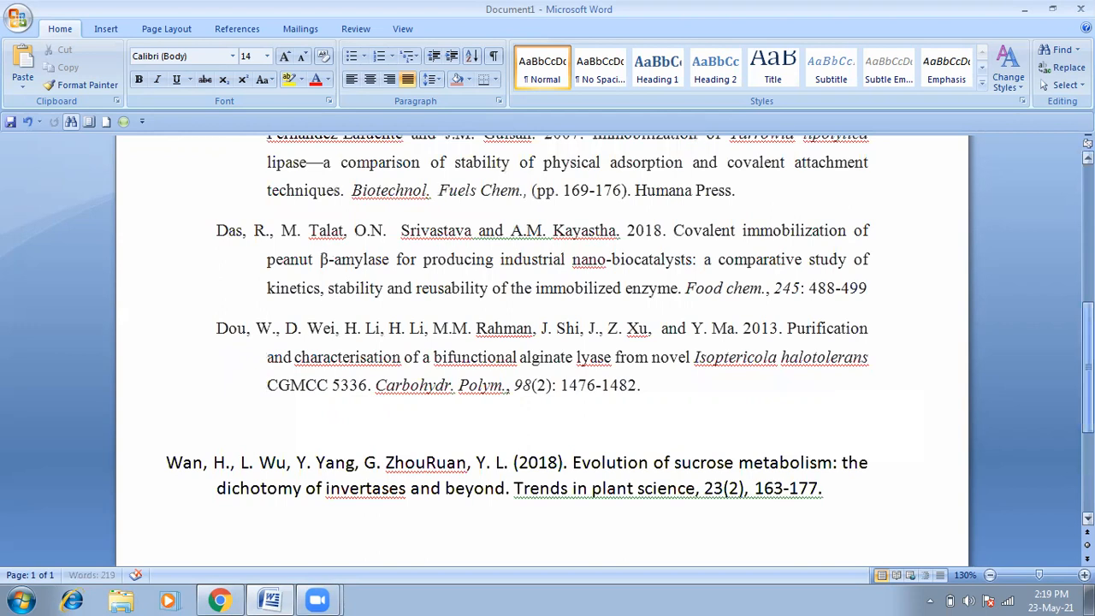
pyautogui.scroll(-1, 546, 316)
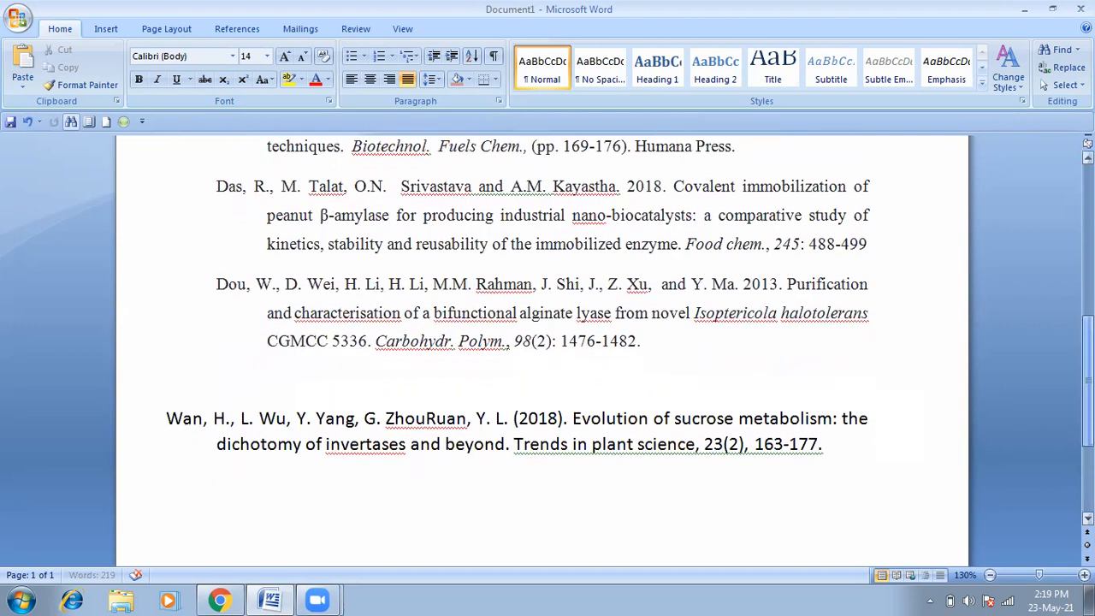
pyautogui.scroll(-1, 546, 308)
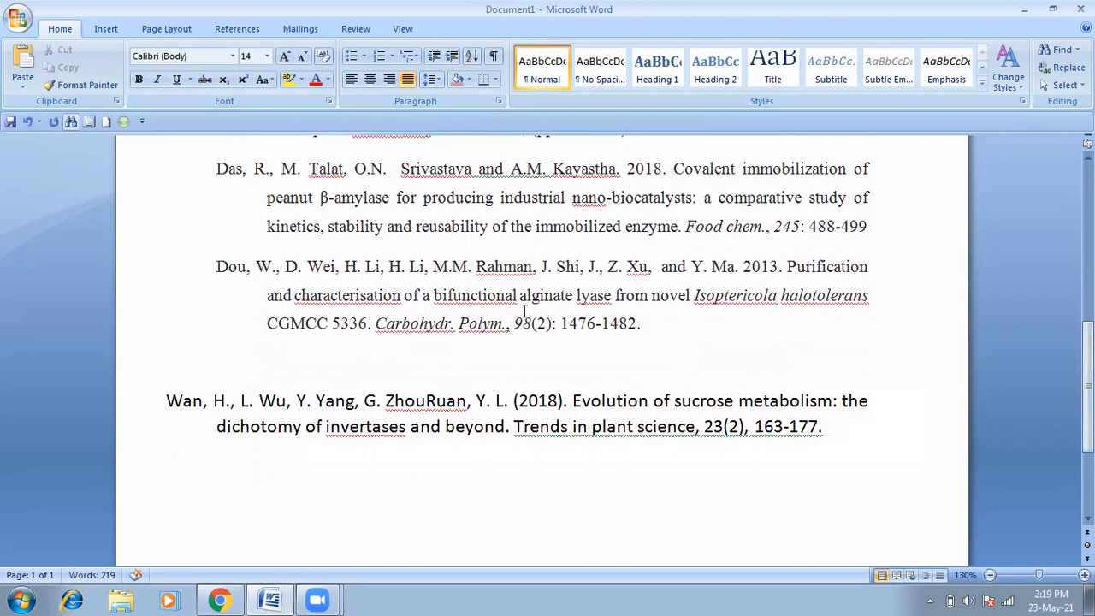
pyautogui.moveTo(655, 266); pyautogui.dragTo(648, 267)
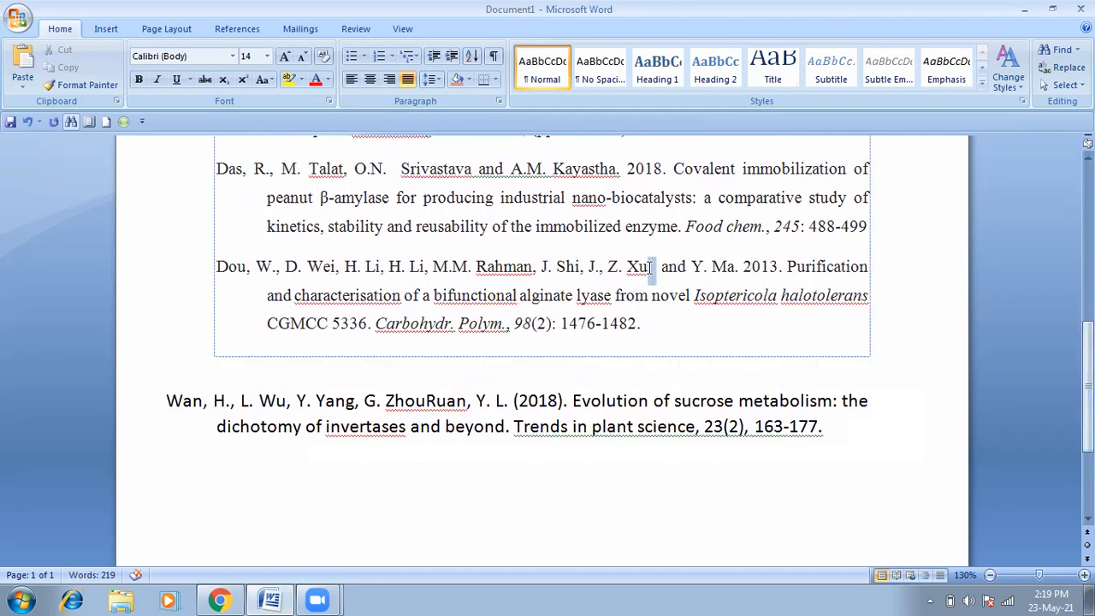
pyautogui.click(473, 400)
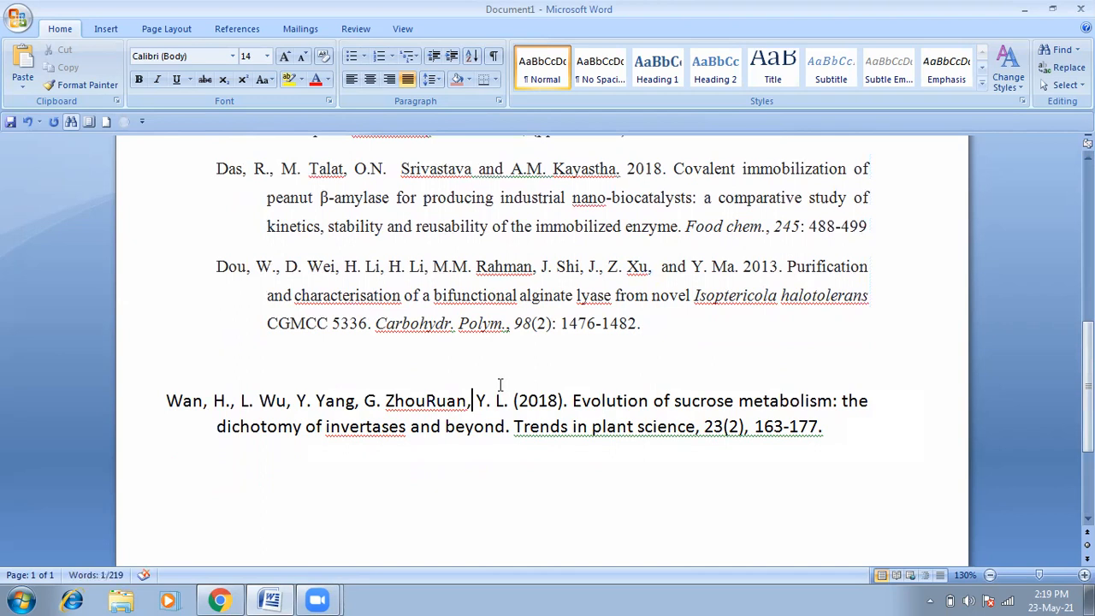
pyautogui.press('BackSpace')
pyautogui.write('and')
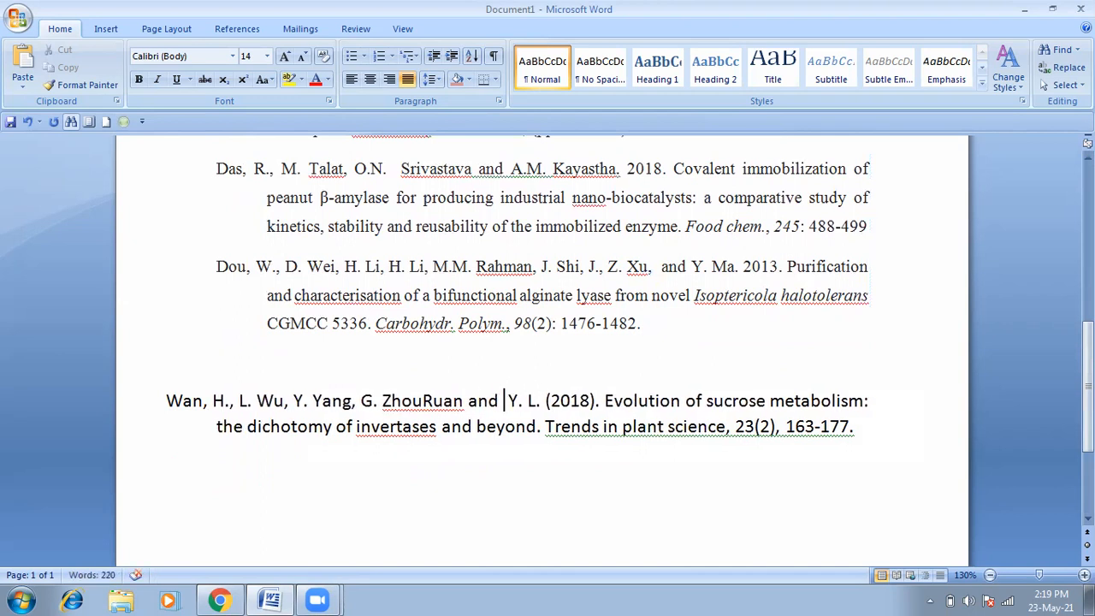
pyautogui.press('BackSpace')
pyautogui.press('BackSpace')
pyautogui.press('BackSpace')
pyautogui.press('BackSpace')
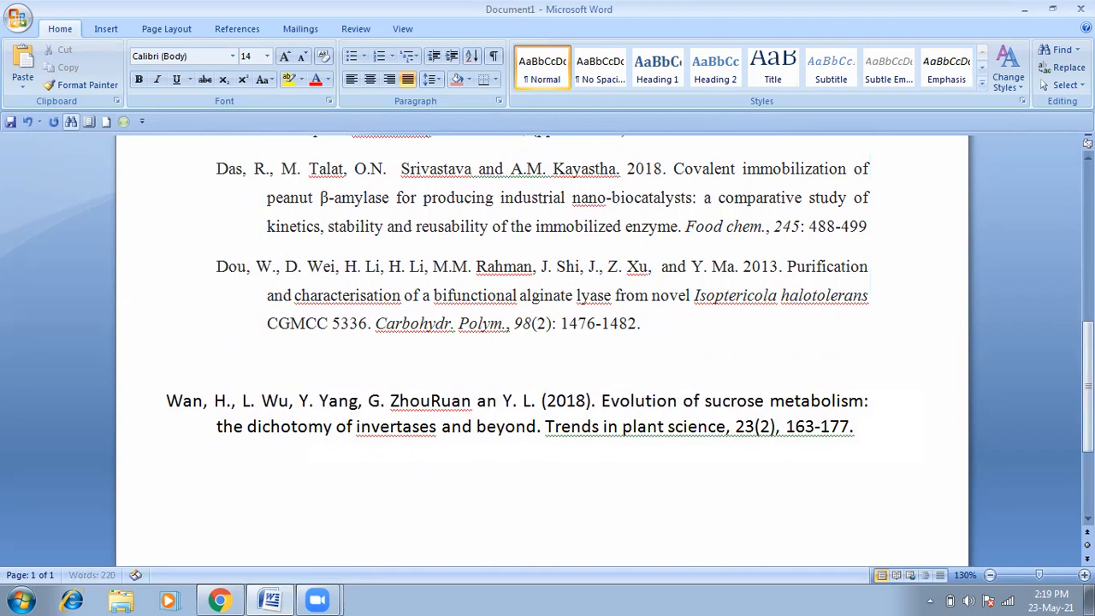
pyautogui.click(427, 400)
pyautogui.write('and')
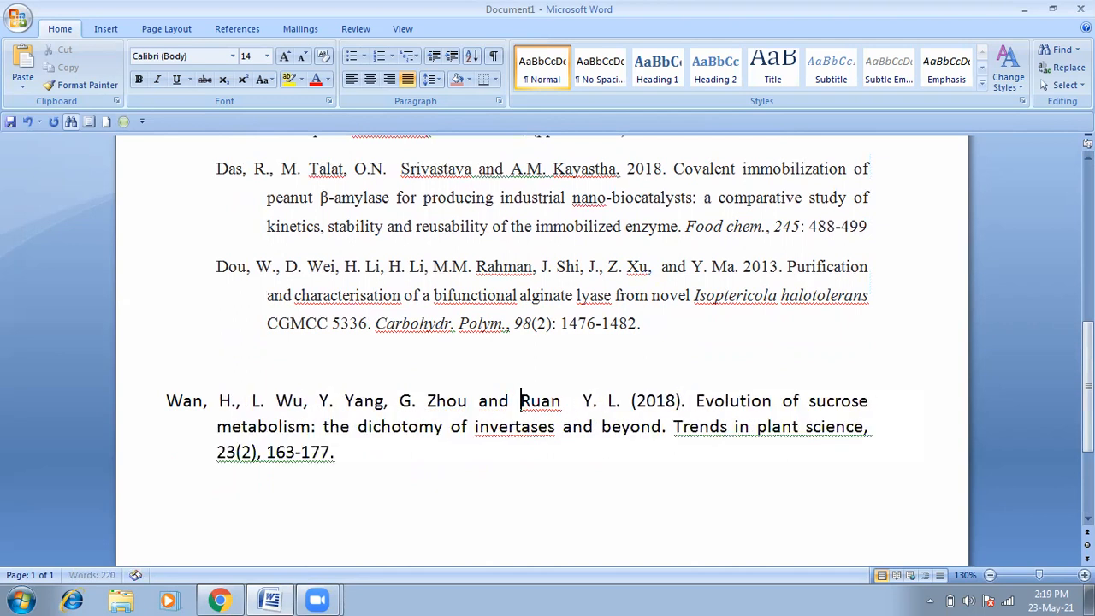
pyautogui.write('Y')
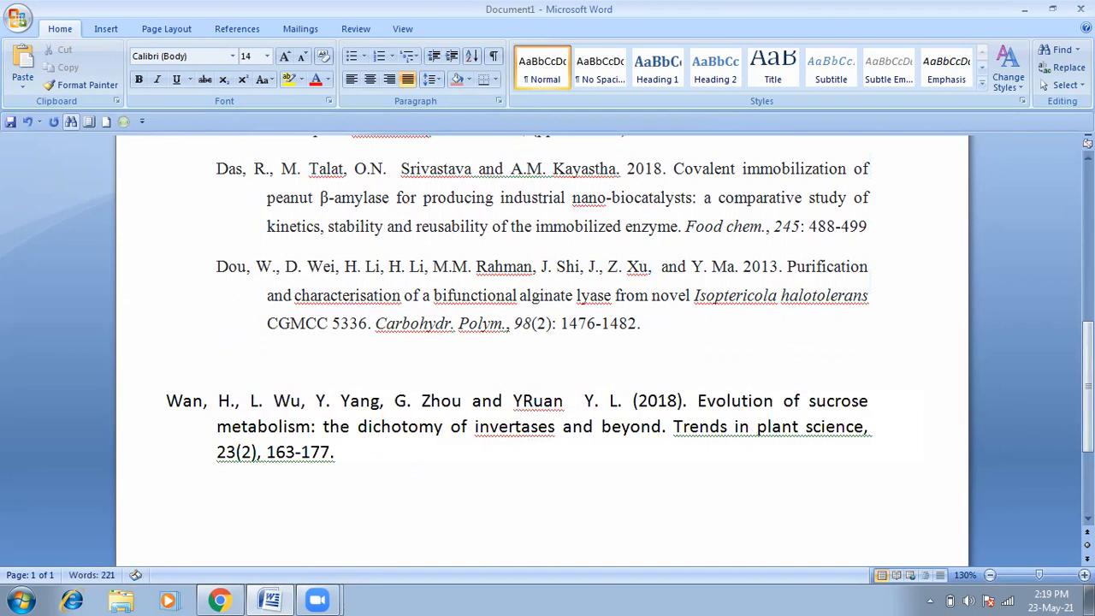
pyautogui.write('.L.')
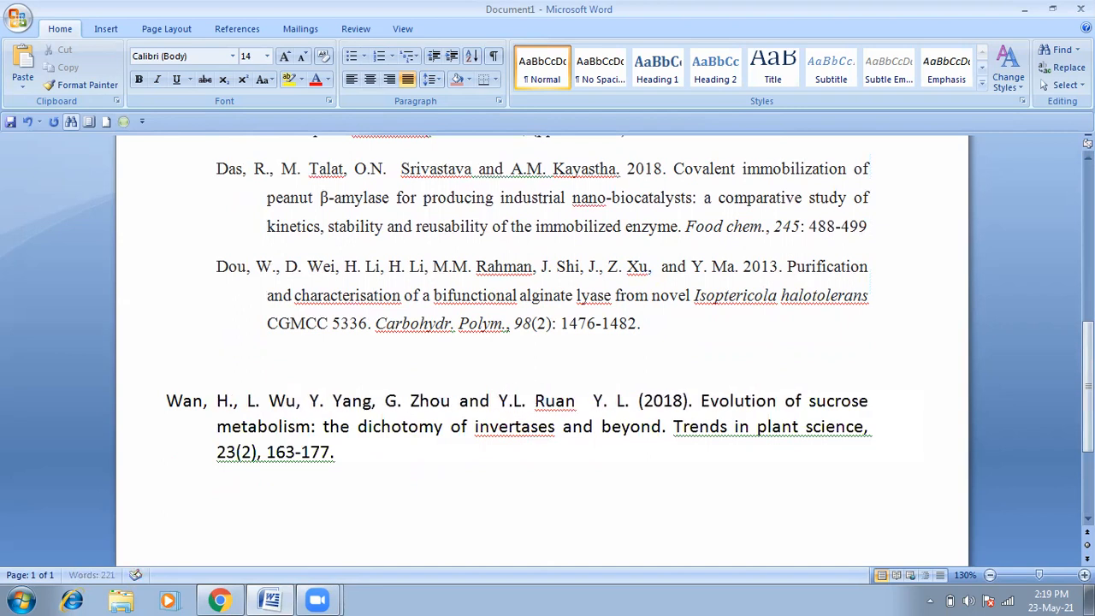
# Step: Delete the old Y. L. initials after Ruan, add a period, and unbracket the year 2018
pyautogui.doubleClick(633, 390)
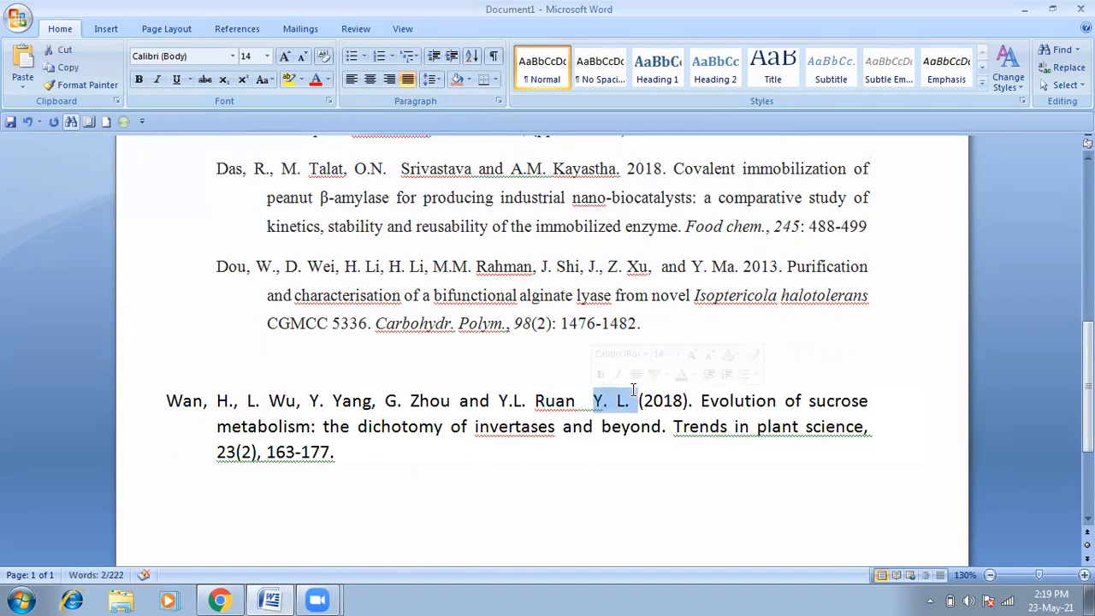
pyautogui.press('BackSpace')
pyautogui.press('BackSpace')
pyautogui.press('BackSpace')
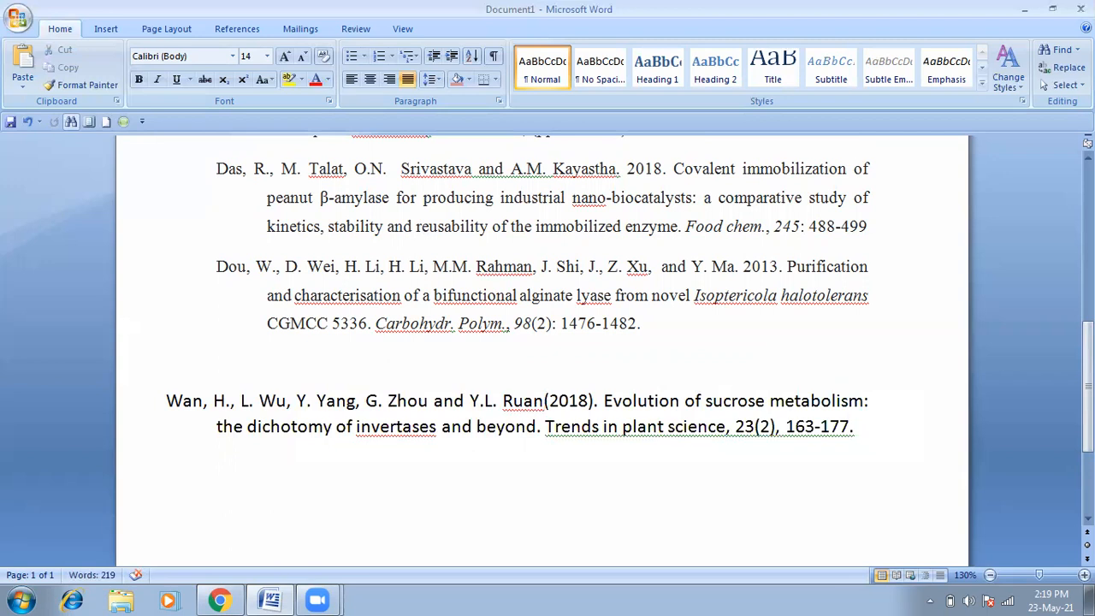
pyautogui.write('.')
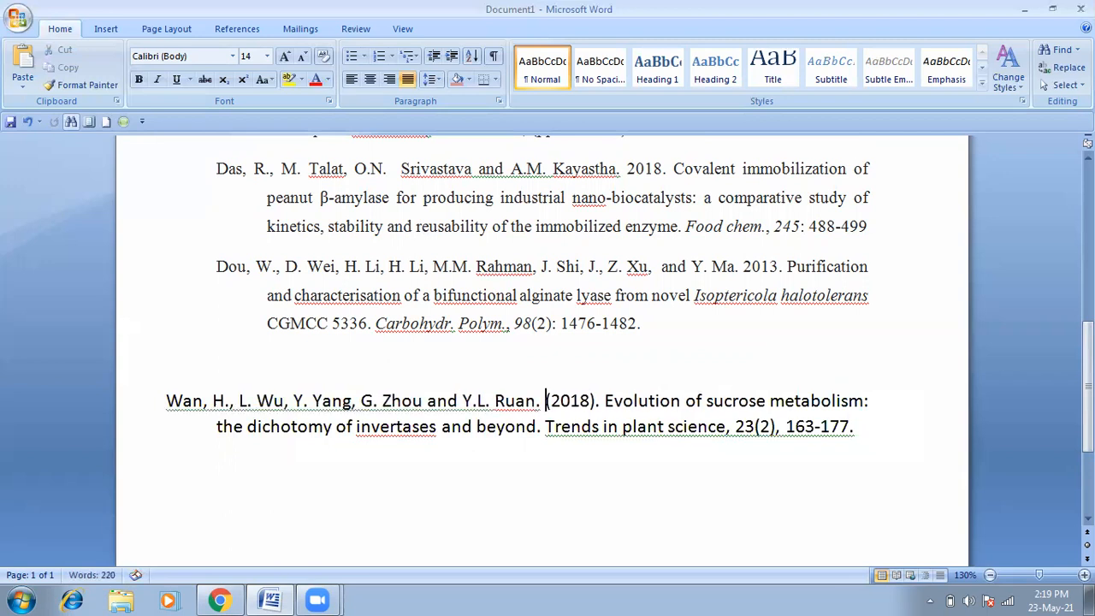
pyautogui.press('Delete')
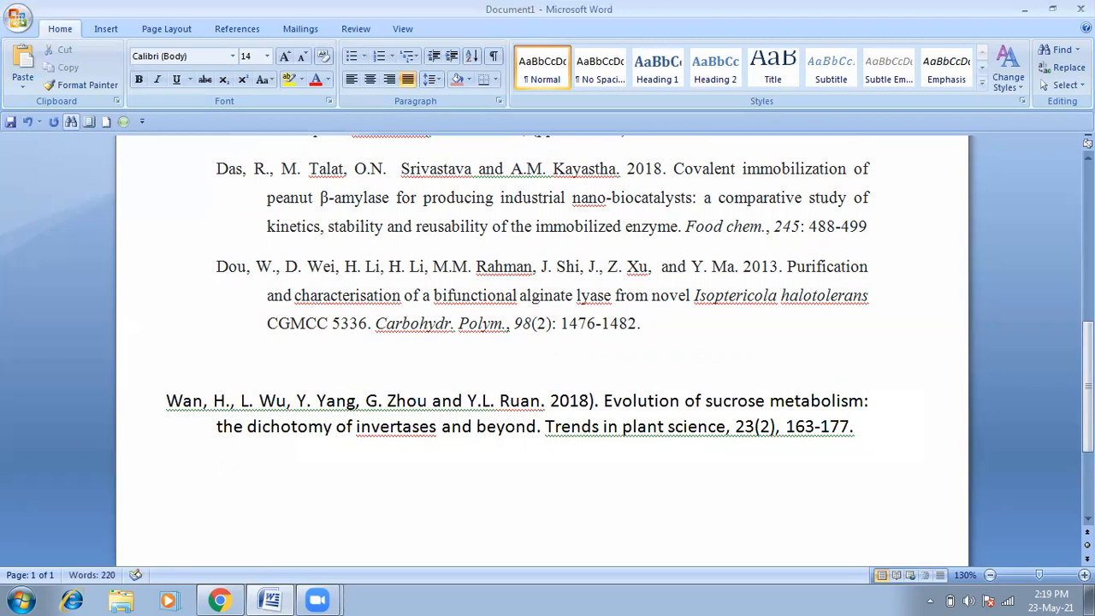
pyautogui.press('BackSpace')
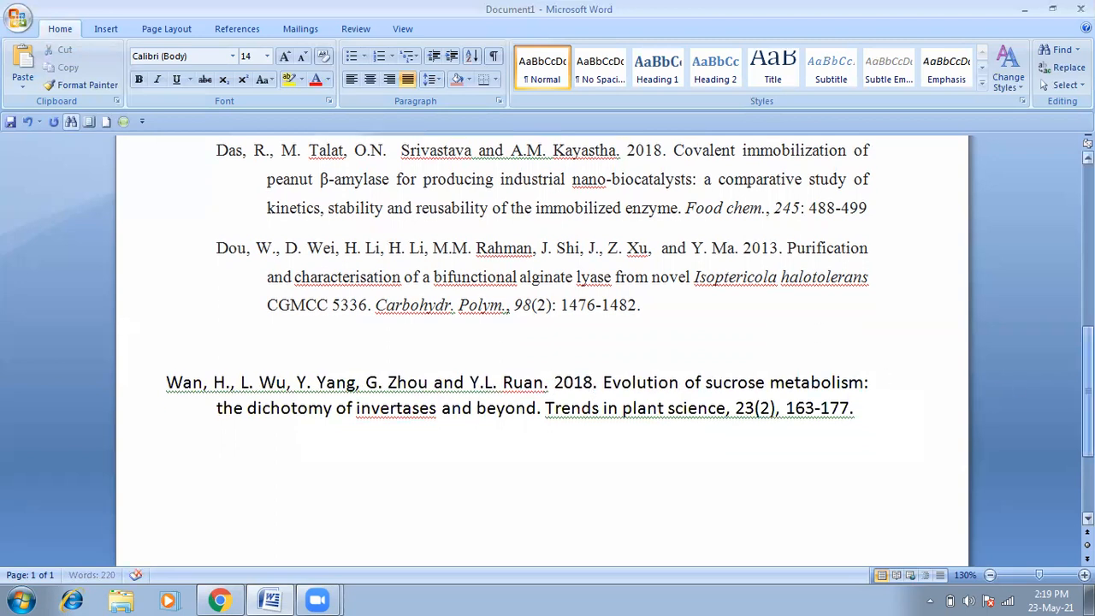
# Step: Replace the semicolon after 23(2) with a colon, then select the whole Wan reference
pyautogui.scroll(-1, 1052, 376)
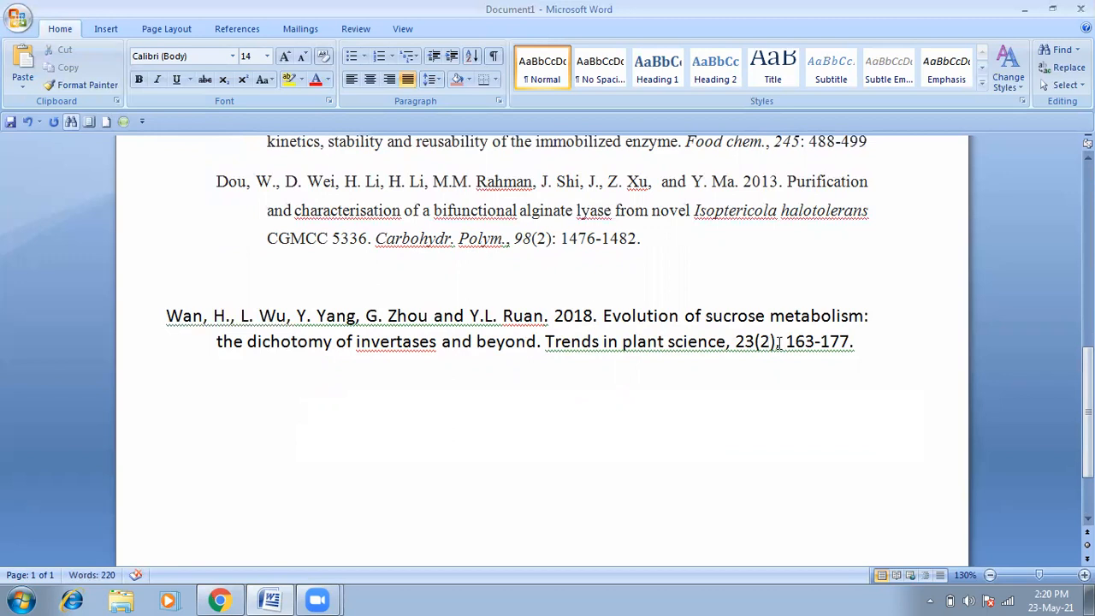
pyautogui.moveTo(780, 341); pyautogui.dragTo(774, 342)
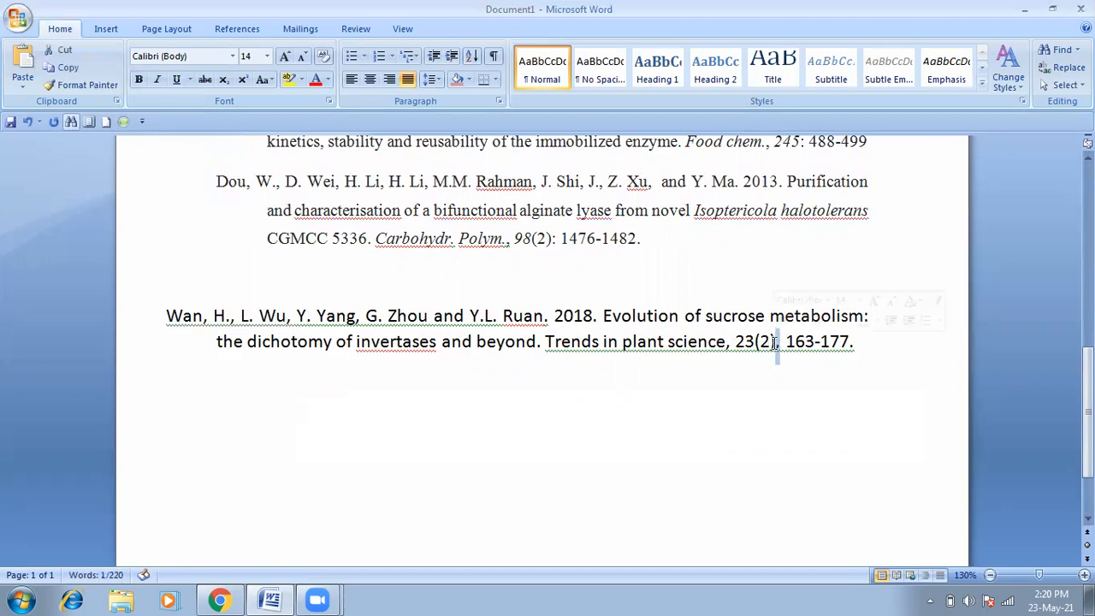
pyautogui.write(':')
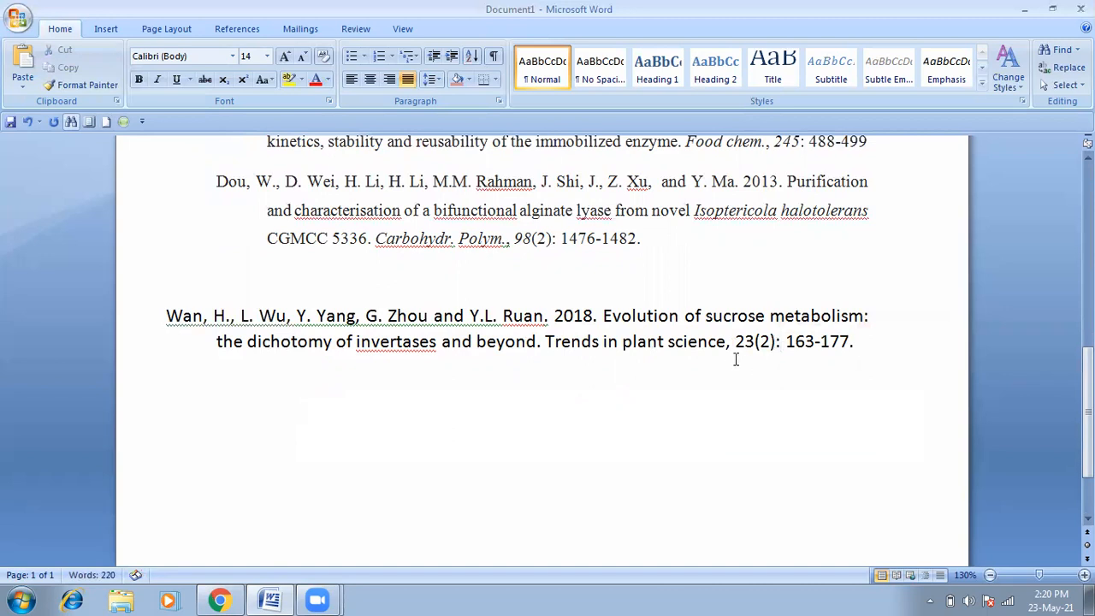
pyautogui.moveTo(726, 343); pyautogui.dragTo(592, 344)
pyautogui.moveTo(860, 343); pyautogui.dragTo(177, 306)
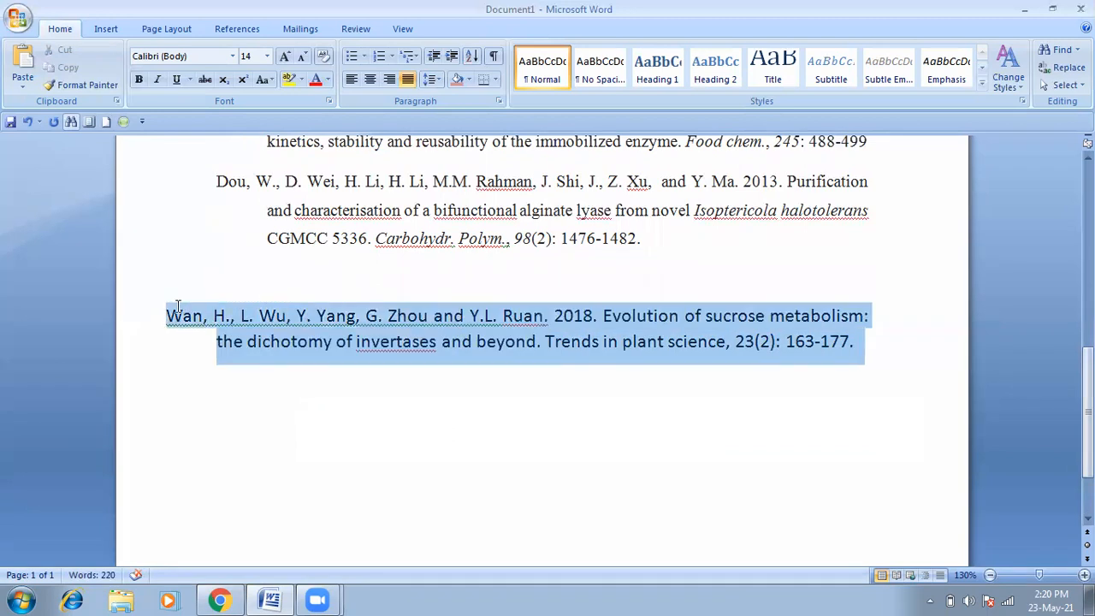
# Step: Enlarge the selected Wan reference to 20-point text
pyautogui.click(267, 55)
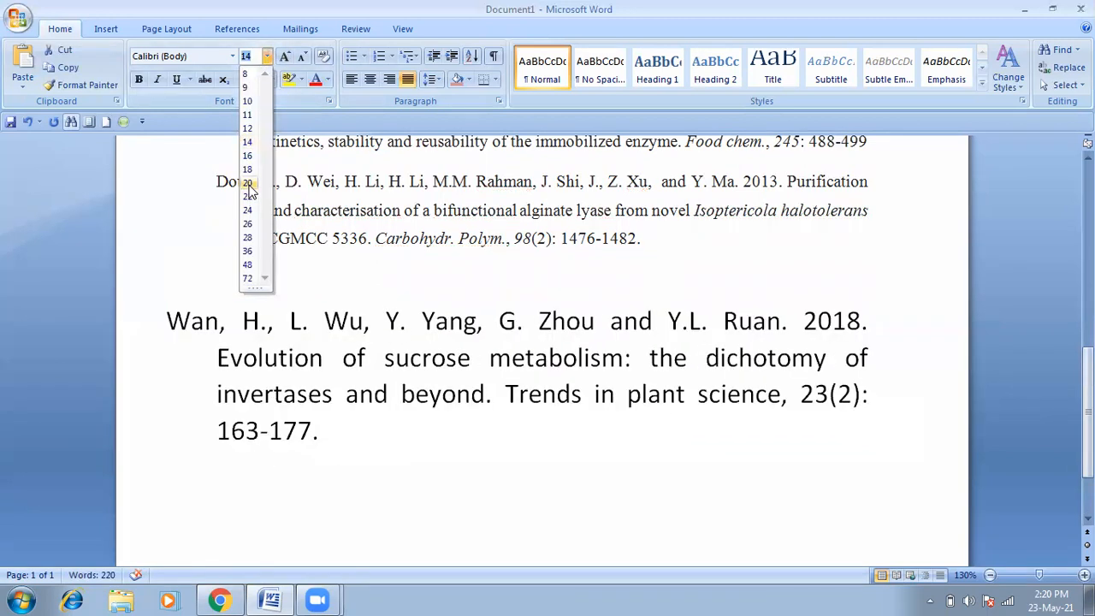
pyautogui.click(247, 183)
pyautogui.click(606, 385)
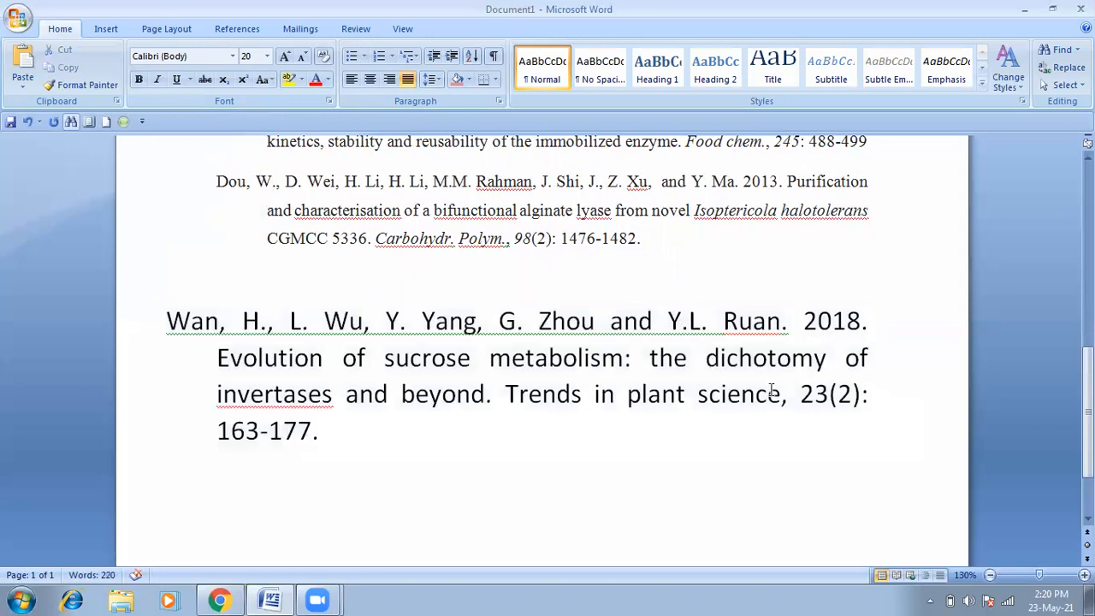
# Step: Copy the journal name 'Trends in plant science' from the Wan reference
pyautogui.moveTo(779, 392)
pyautogui.mouseDown()
pyautogui.moveTo(771, 427)
pyautogui.moveTo(616, 394)
pyautogui.moveTo(659, 361)
pyautogui.moveTo(730, 390)
pyautogui.moveTo(325, 431)
pyautogui.moveTo(505, 394)
pyautogui.mouseUp()
pyautogui.click(543, 395)
pyautogui.click(764, 393)
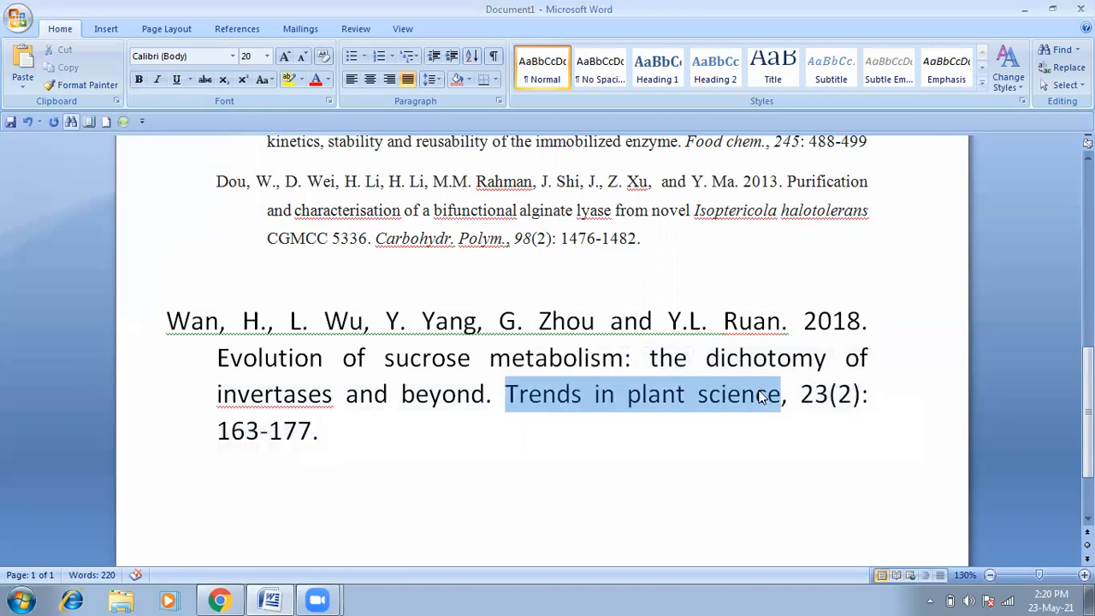
pyautogui.rightClick(531, 397)
pyautogui.click(582, 210)
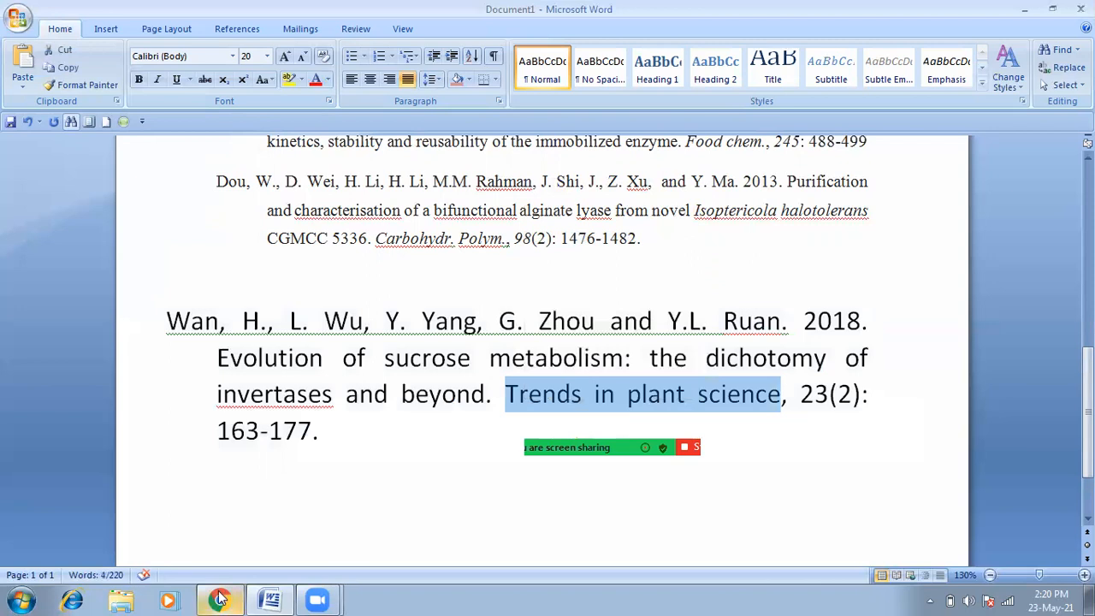
pyautogui.click(219, 601)
# Step: Search Google in a new tab for 'Trends in plant science abbreviation', finding Trends Plant Sci
pyautogui.click(217, 14)
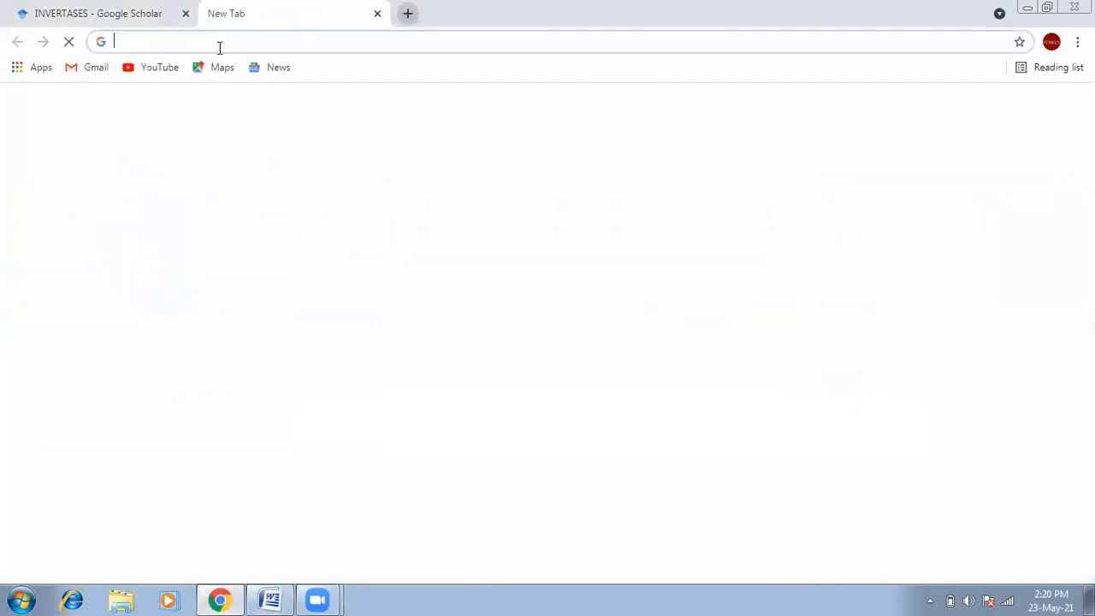
pyautogui.click(368, 335)
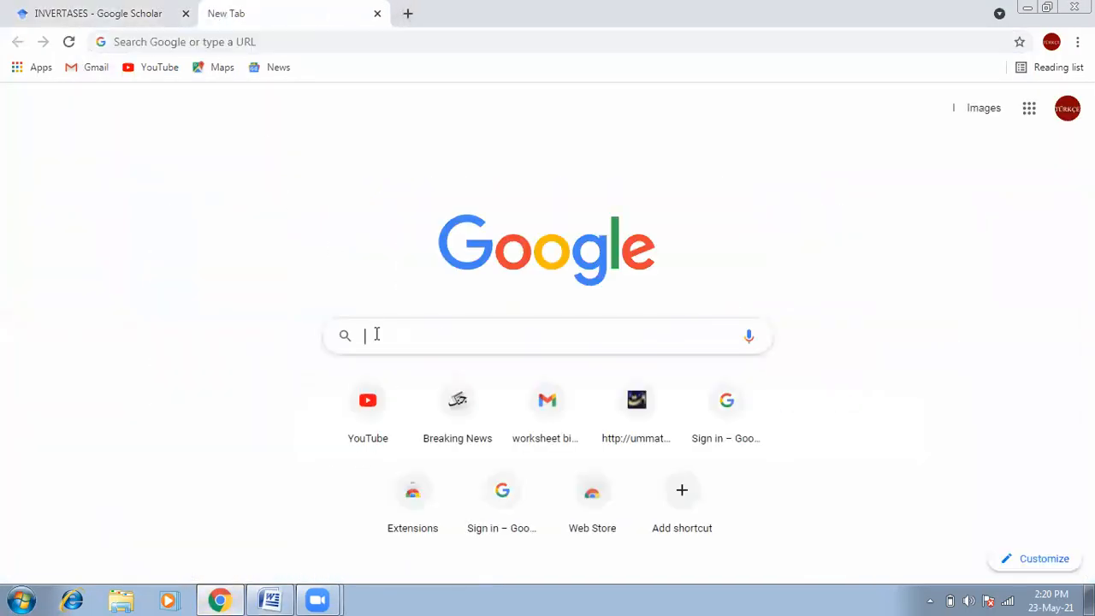
pyautogui.rightClick(376, 335)
pyautogui.click(415, 431)
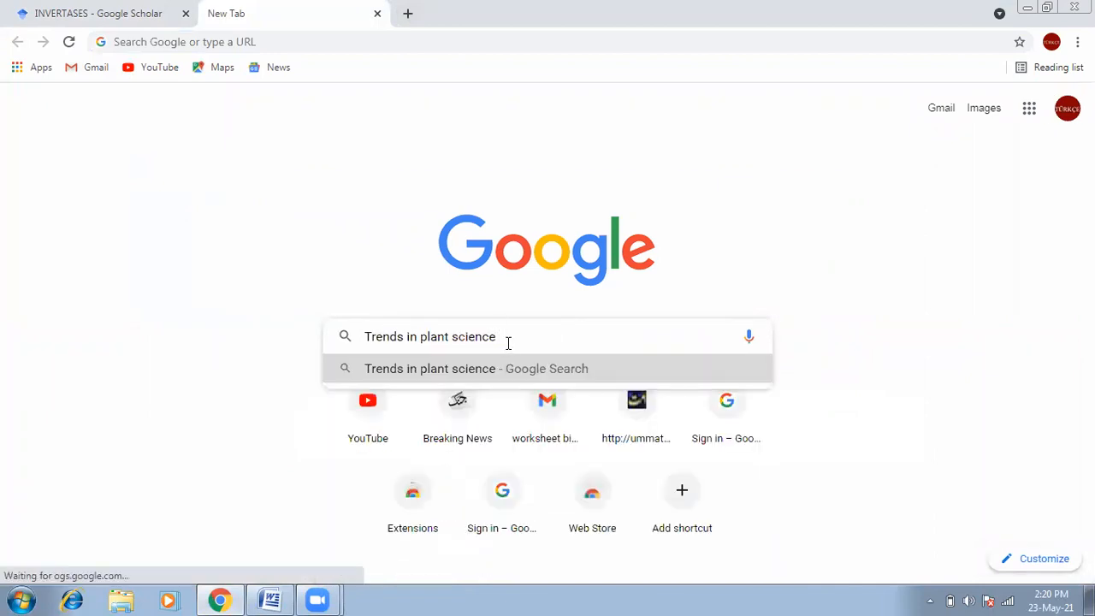
pyautogui.write('abbrev')
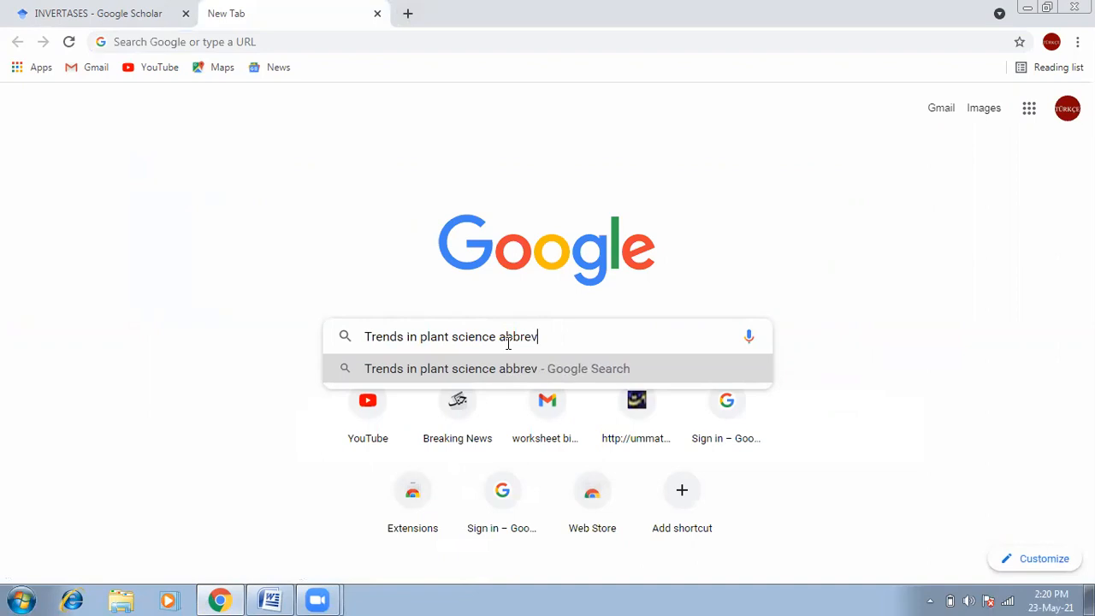
pyautogui.write('iation')
pyautogui.press('Return')
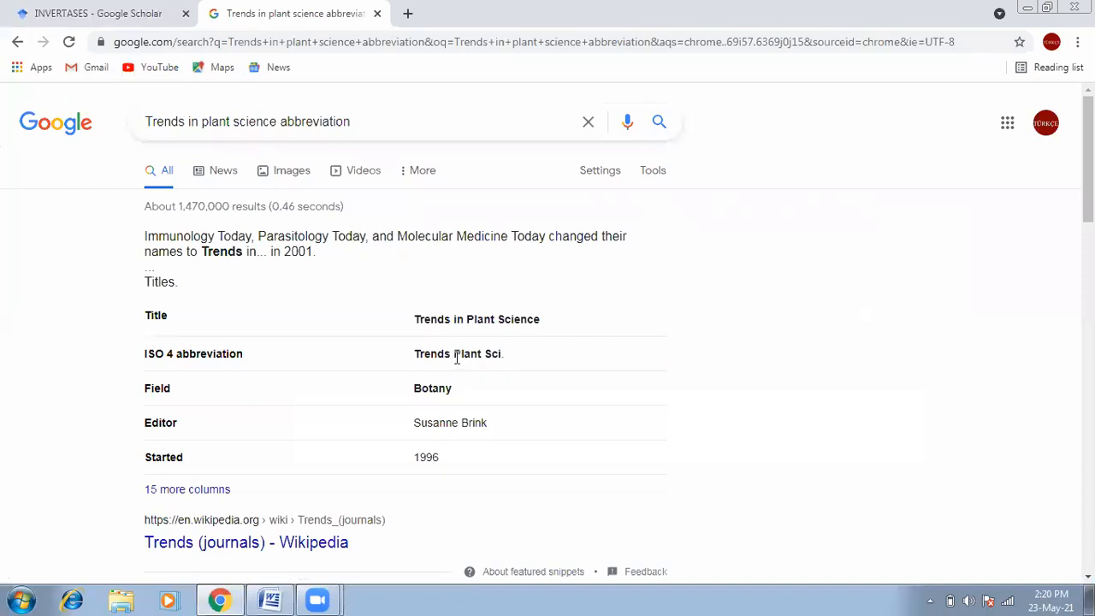
pyautogui.click(269, 599)
# Step: Shorten the Wan entry's journal to 'Trends plant sci.' after checking the Chrome abbreviation result
pyautogui.click(643, 395)
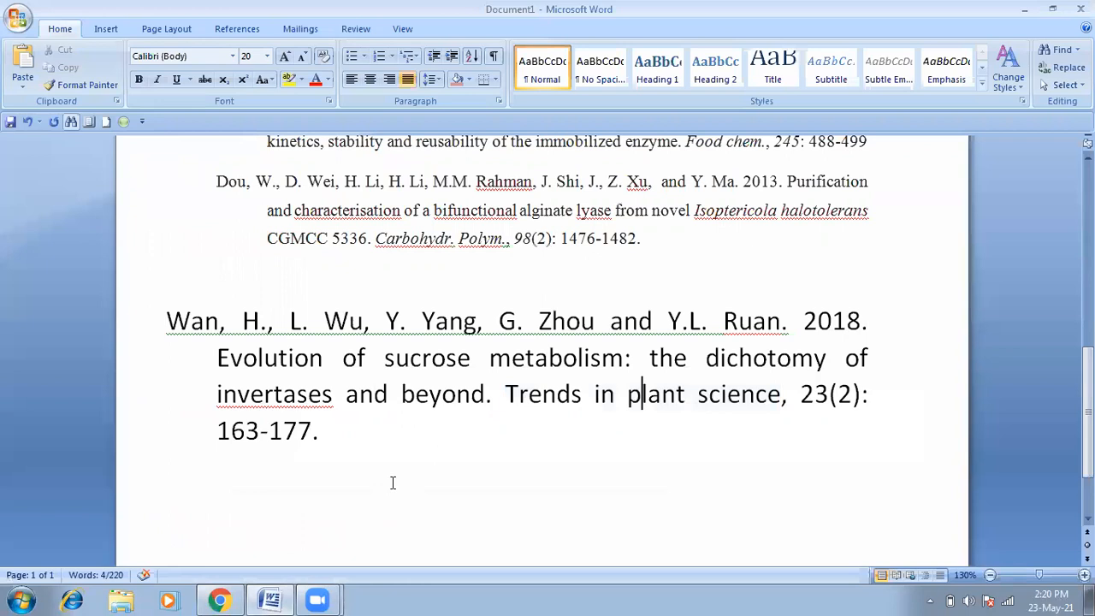
pyautogui.hotkey('ctrl', 'shift', 'Left')
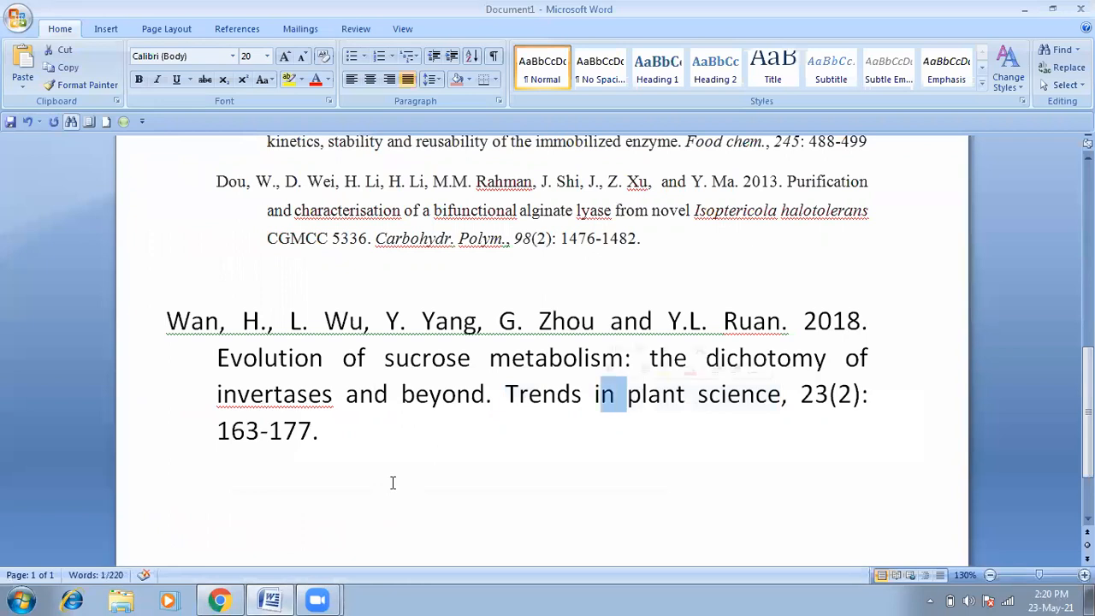
pyautogui.press('BackSpace')
pyautogui.hotkey('ctrl', 'Right')
pyautogui.hotkey('ctrl', 'Right')
pyautogui.hotkey('shift', 'Left')
pyautogui.hotkey('shift', 'Left')
pyautogui.hotkey('shift', 'Left')
pyautogui.hotkey('shift', 'Left')
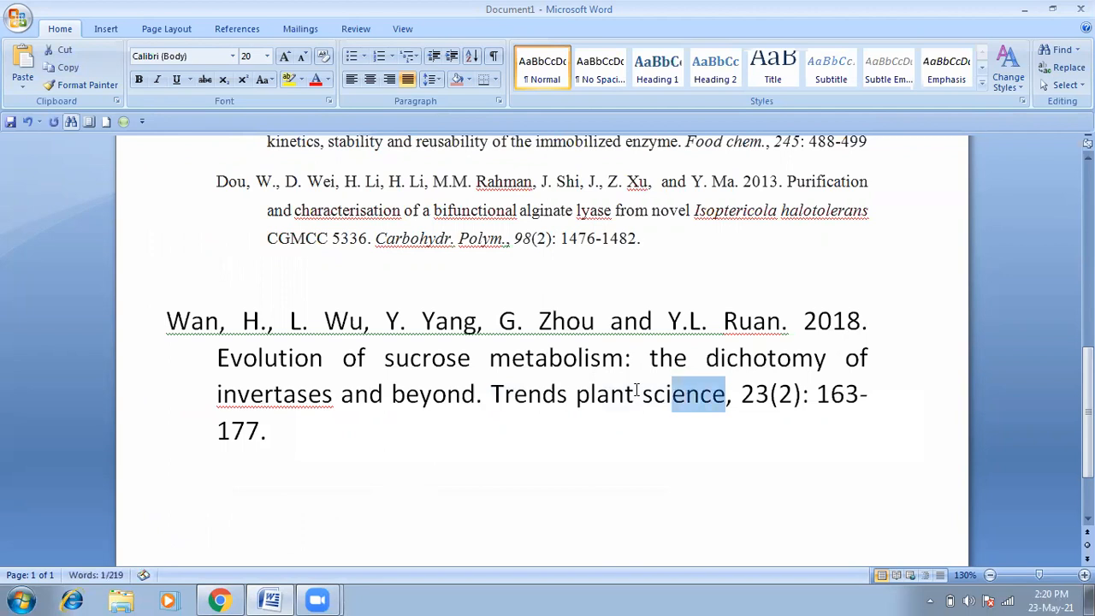
pyautogui.press('BackSpace')
pyautogui.write('.')
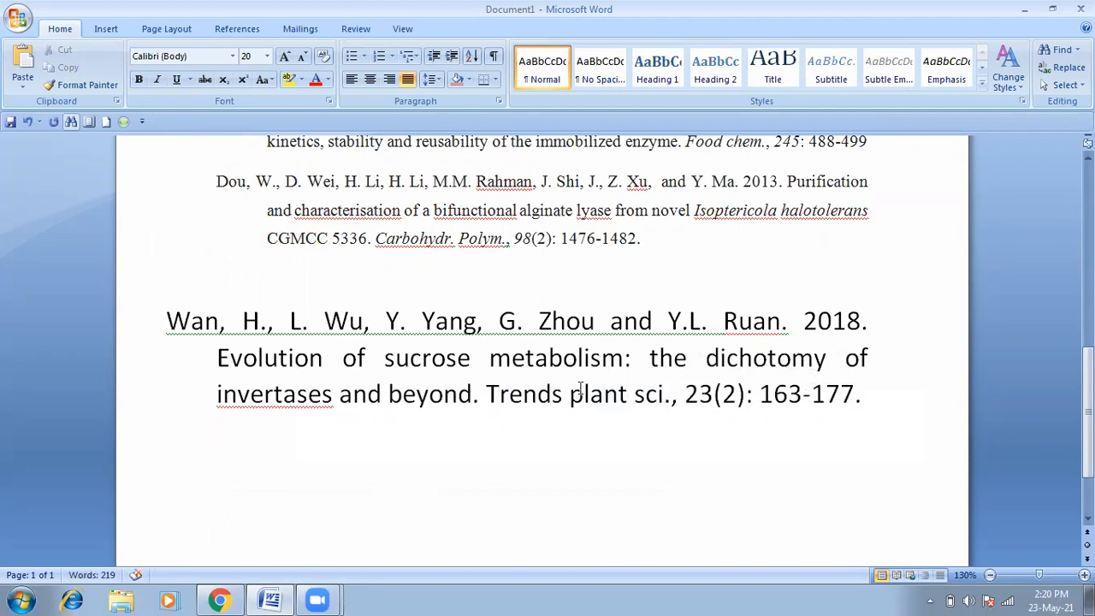
pyautogui.click(224, 599)
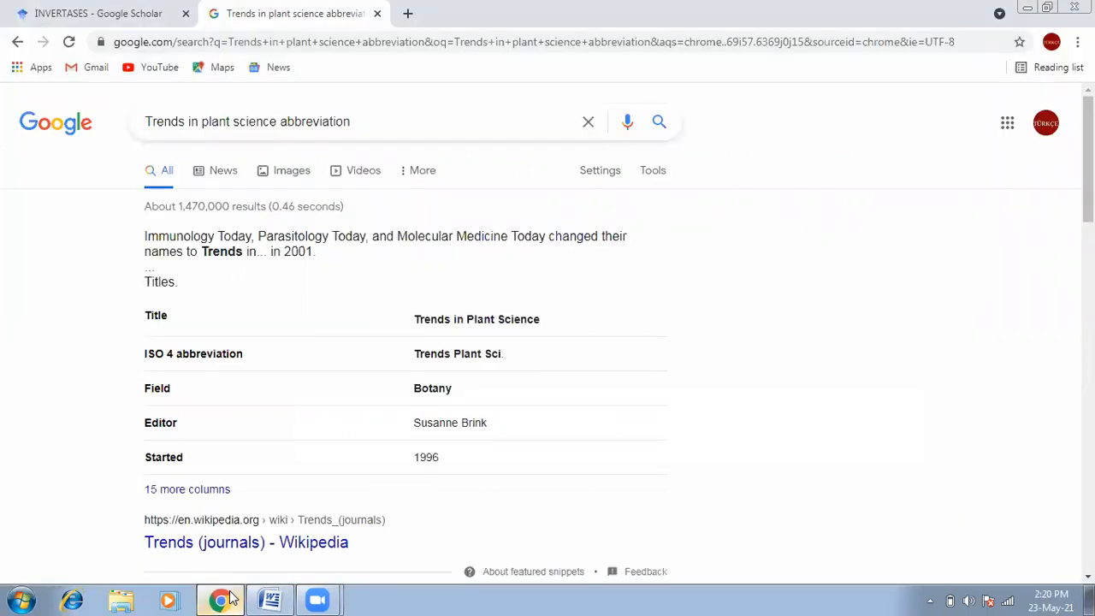
pyautogui.click(230, 601)
pyautogui.press('Right')
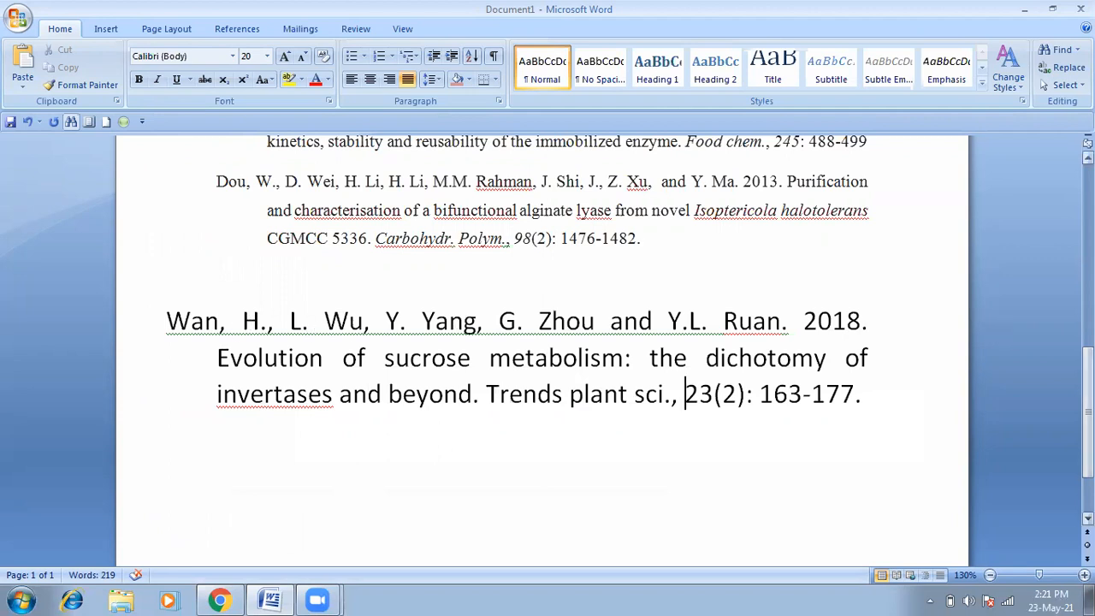
# Step: Start a new empty line after the Wan reference ending 163-177
pyautogui.scroll(-1, 1087, 428)
pyautogui.scroll(-1, 1088, 428)
pyautogui.click(878, 301)
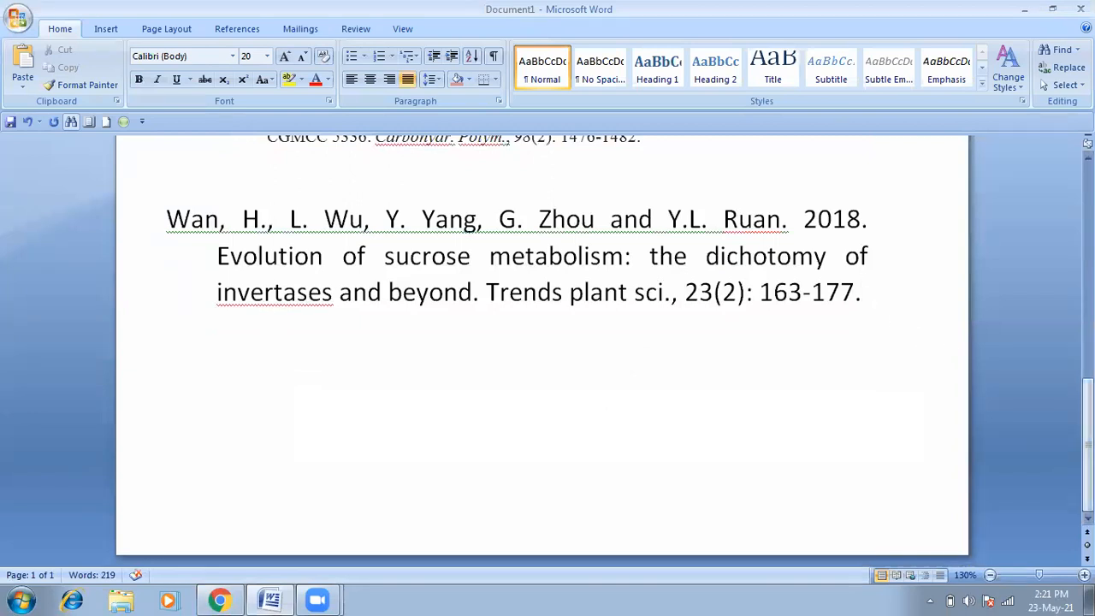
pyautogui.press('Return')
# Step: In the INVERTASES Scholar results, review citation formats for the Microbial invertases, AtCWIN1 and tobacco pollination articles
pyautogui.click(219, 600)
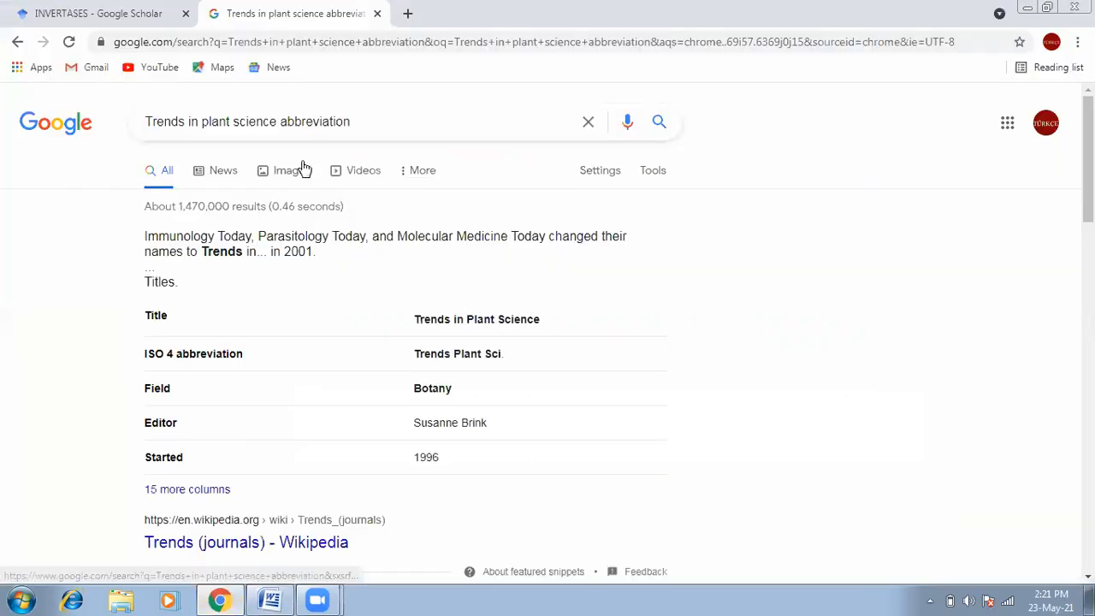
pyautogui.click(102, 10)
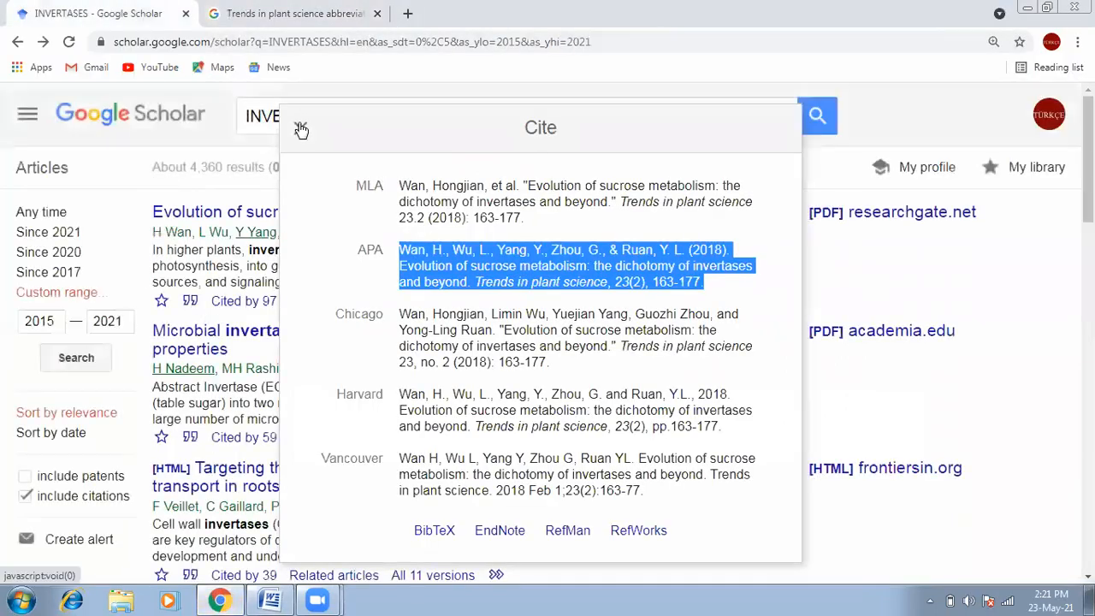
pyautogui.click(301, 129)
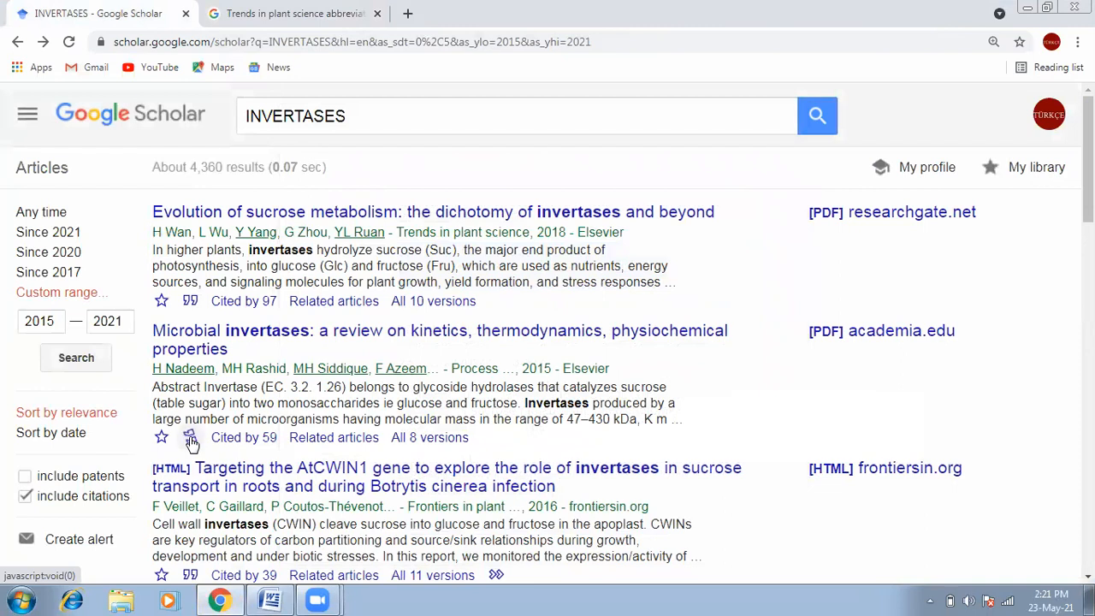
pyautogui.click(189, 438)
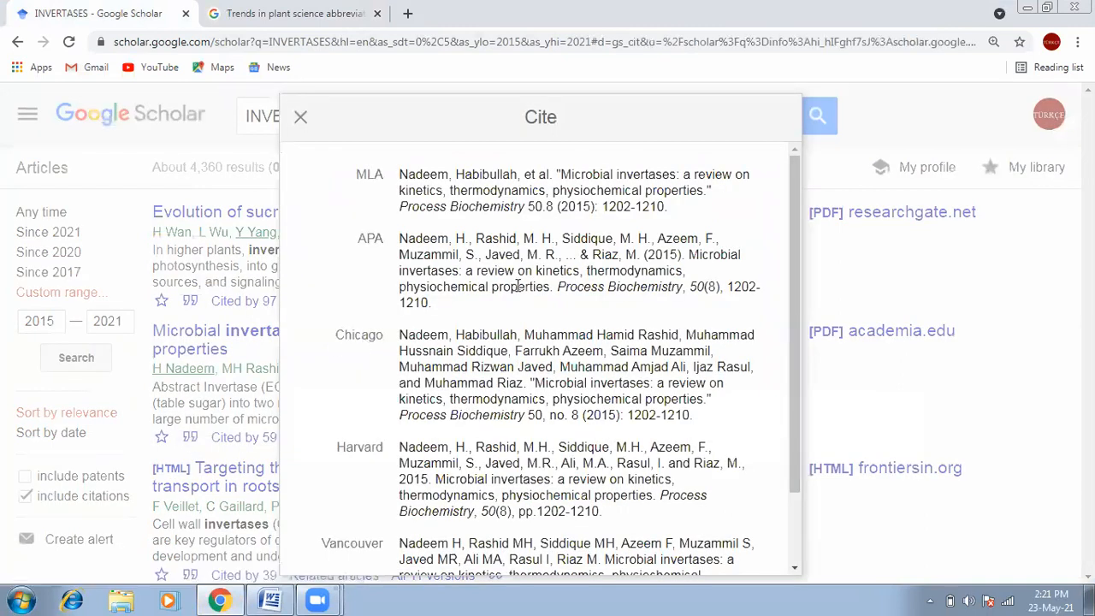
pyautogui.click(301, 118)
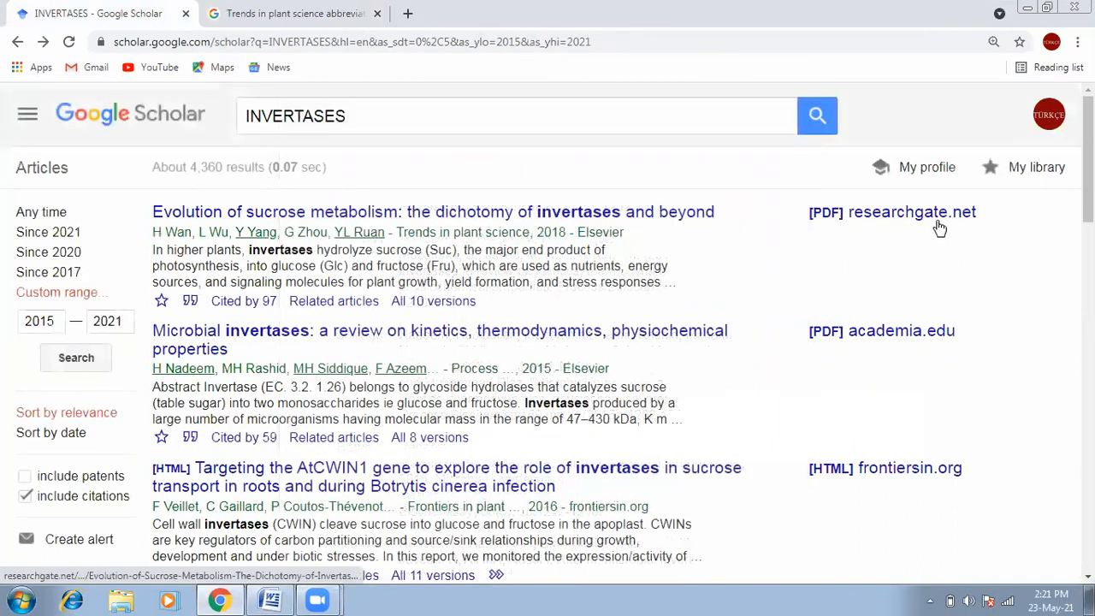
pyautogui.scroll(-2, 1087, 162)
pyautogui.moveTo(1088, 211); pyautogui.dragTo(1087, 226)
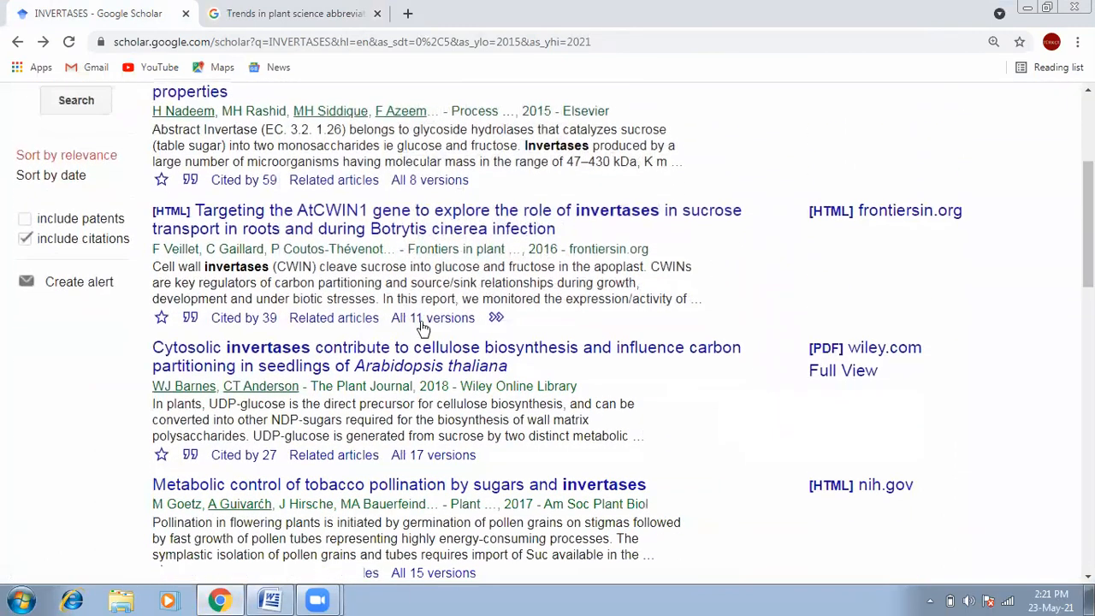
pyautogui.click(191, 321)
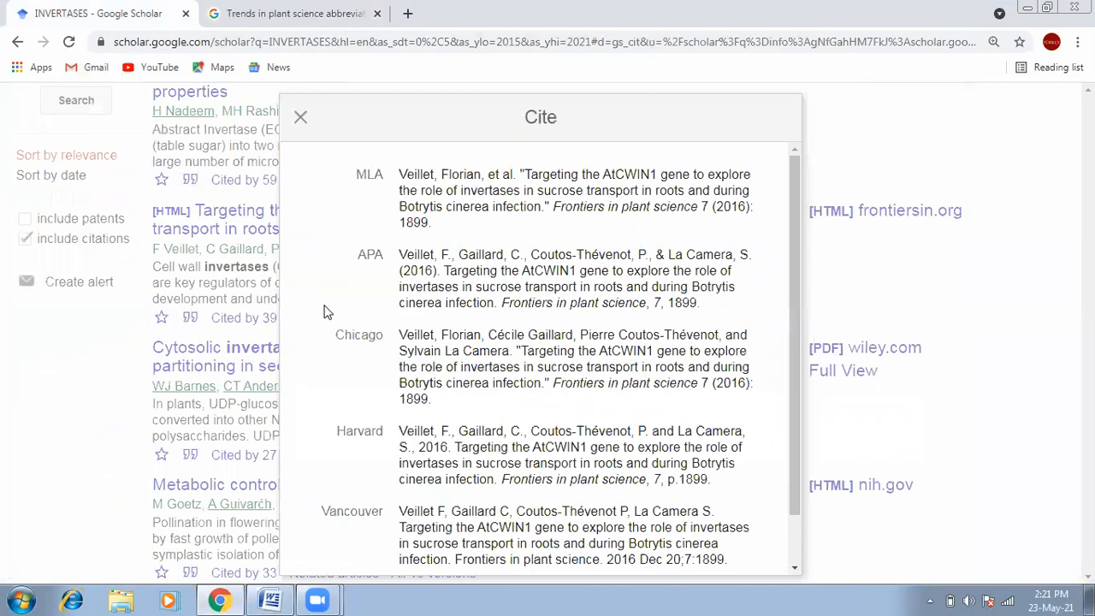
pyautogui.click(301, 117)
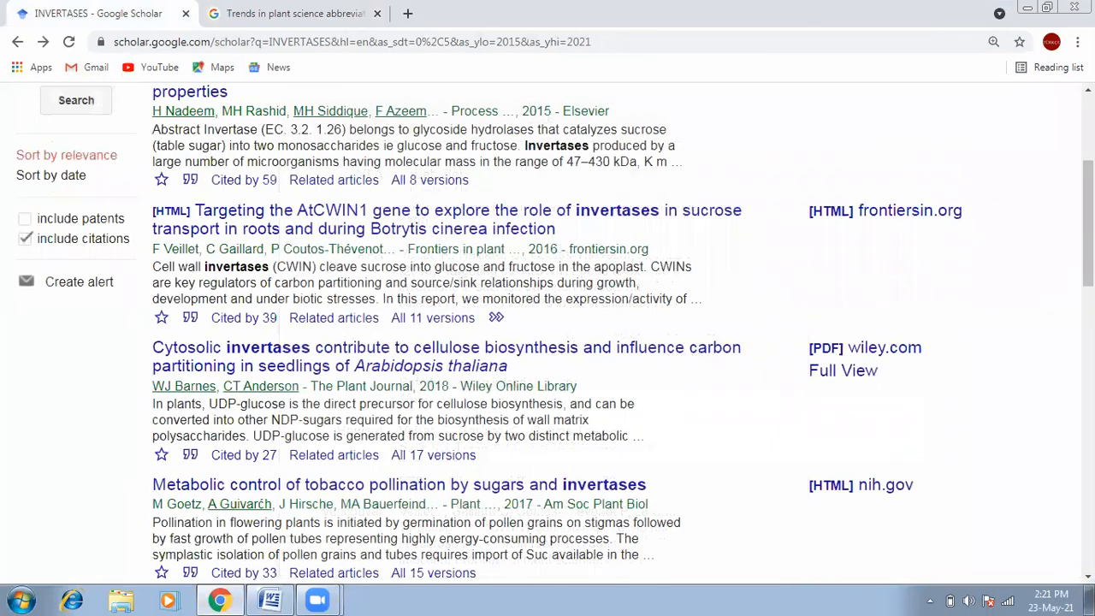
pyautogui.scroll(-3, 907, 317)
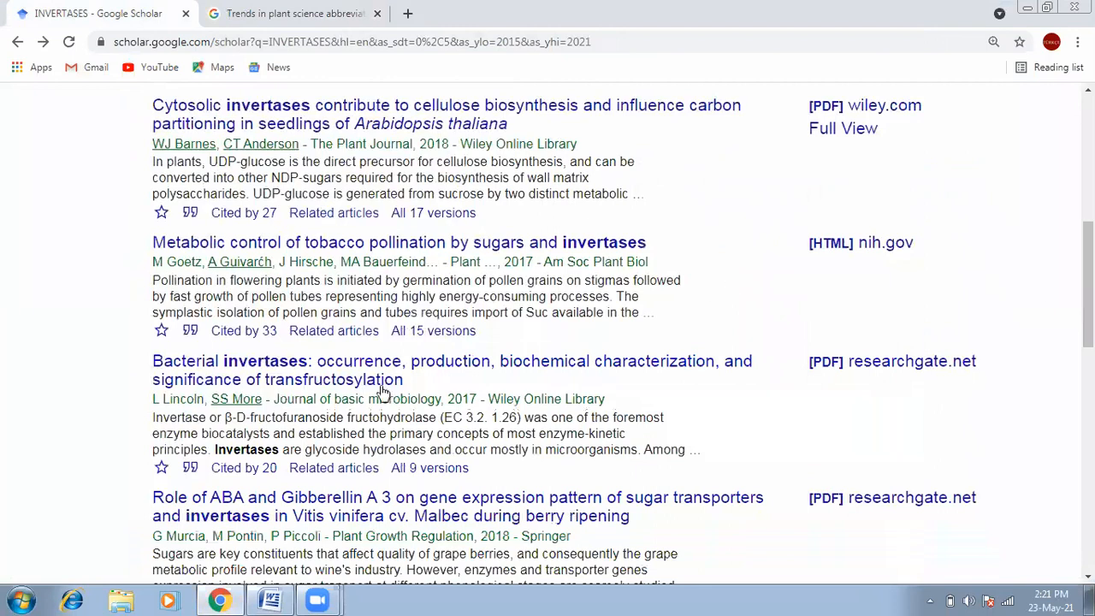
pyautogui.click(185, 338)
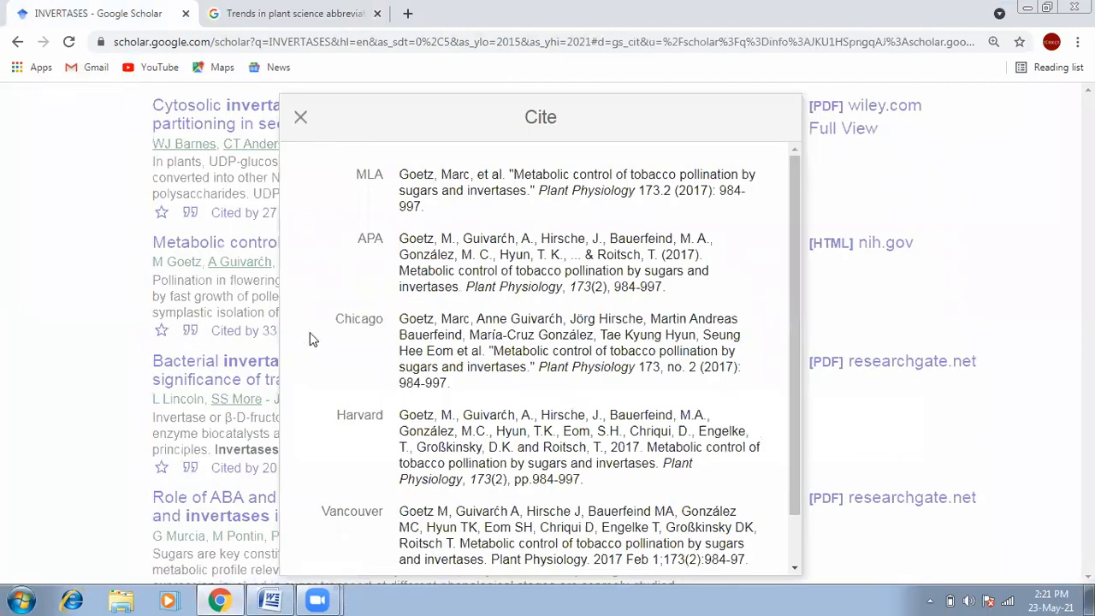
pyautogui.click(300, 118)
pyautogui.scroll(-6, 877, 373)
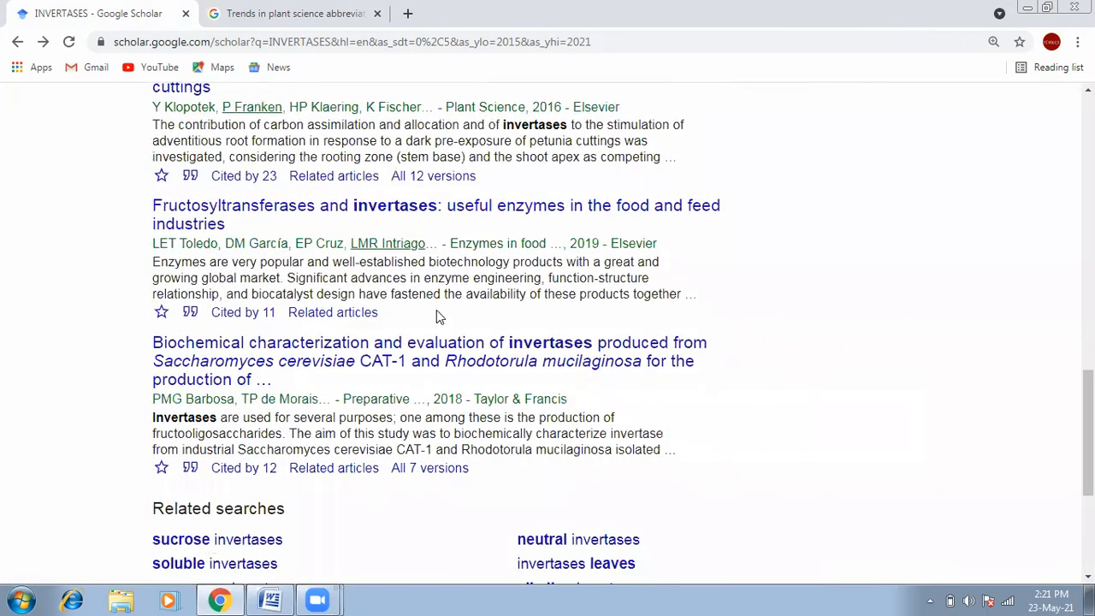
# Step: Copy the Toledo et al. APA citation of the Fructosyltransferases article and return to Word
pyautogui.click(190, 313)
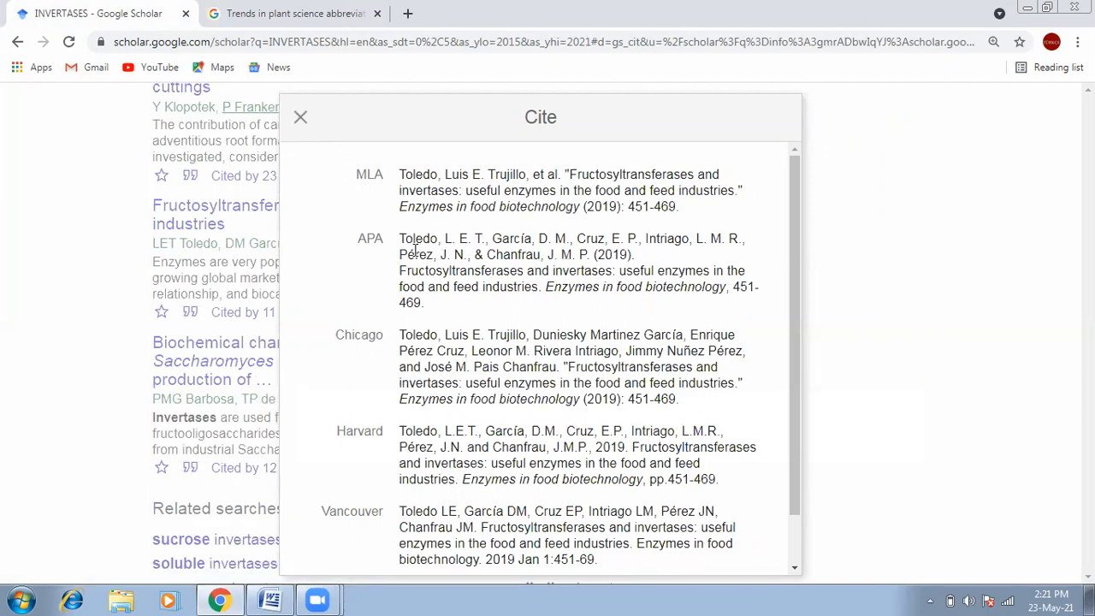
pyautogui.moveTo(405, 236); pyautogui.dragTo(423, 305)
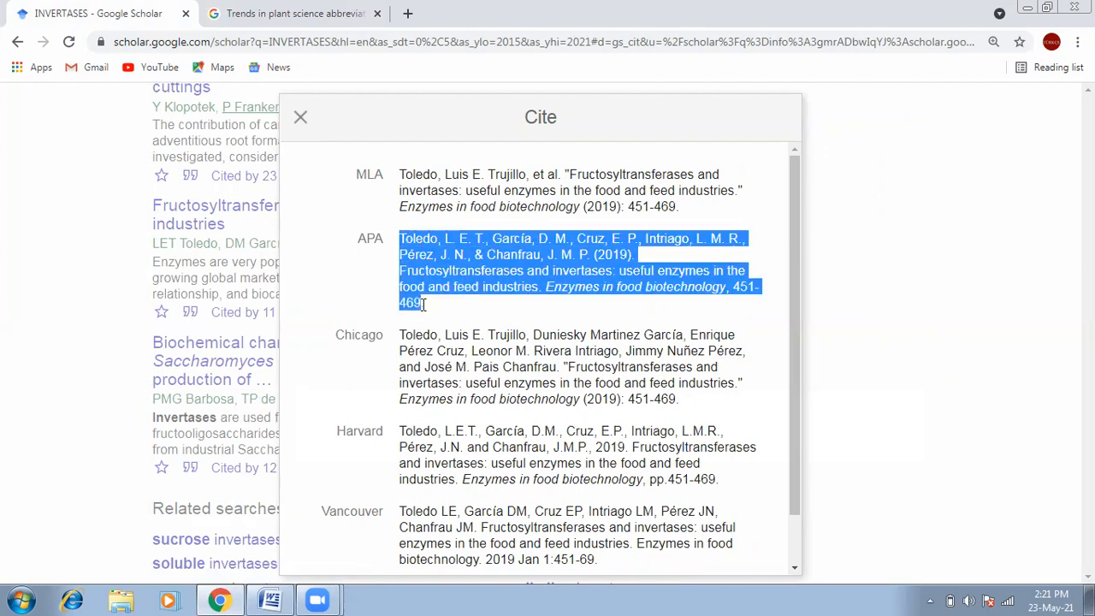
pyautogui.rightClick(452, 263)
pyautogui.click(459, 270)
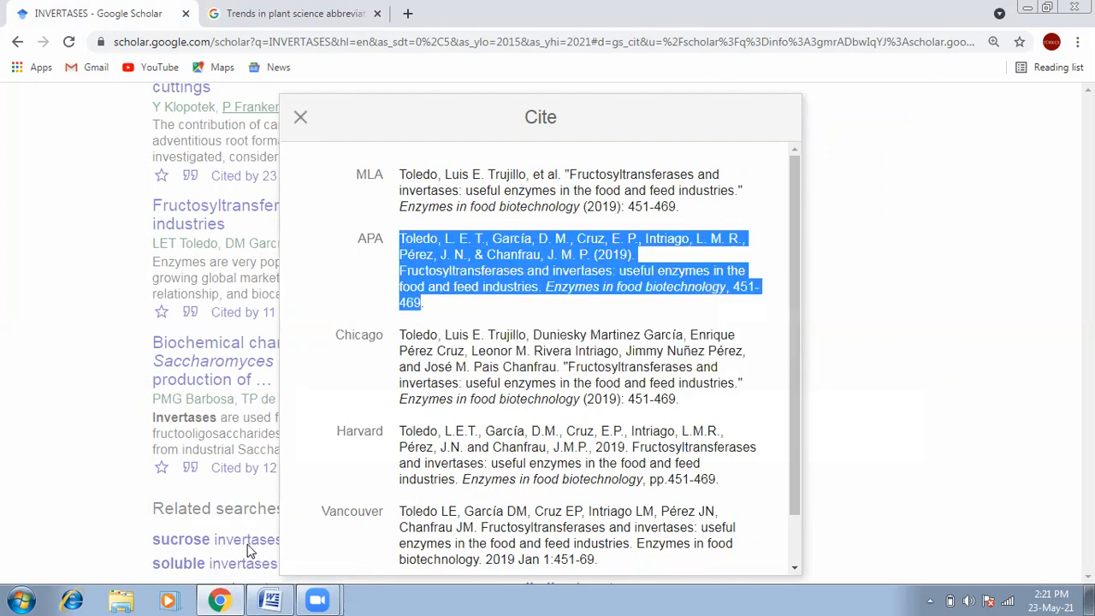
pyautogui.click(269, 600)
pyautogui.rightClick(294, 370)
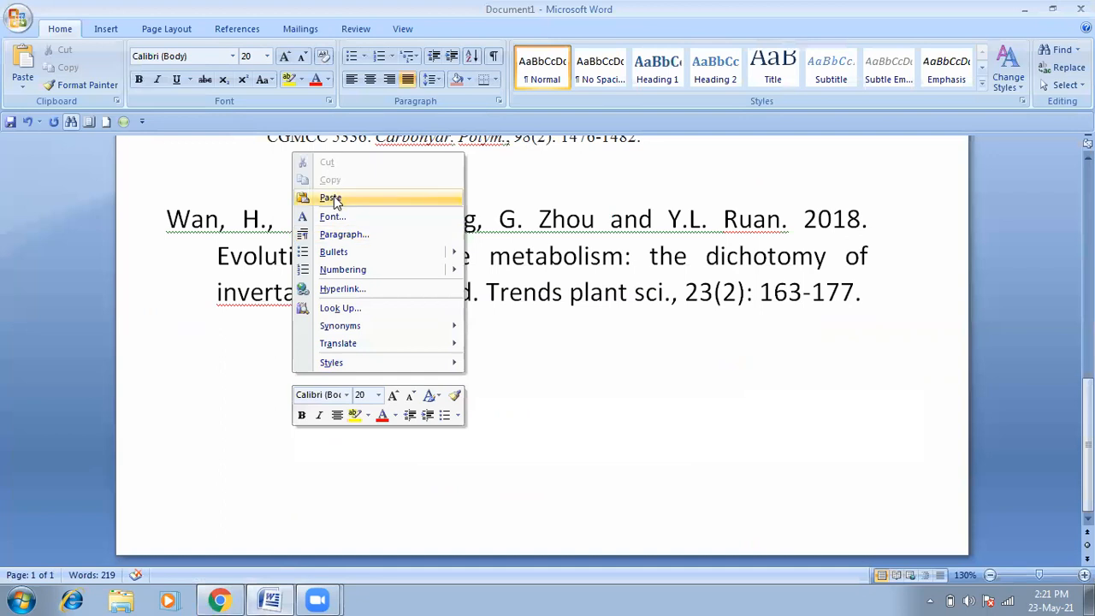
# Step: Paste the Toledo citation below the Wan reference, then cut the whole citation back out
pyautogui.click(335, 196)
pyautogui.moveTo(615, 336); pyautogui.dragTo(172, 327)
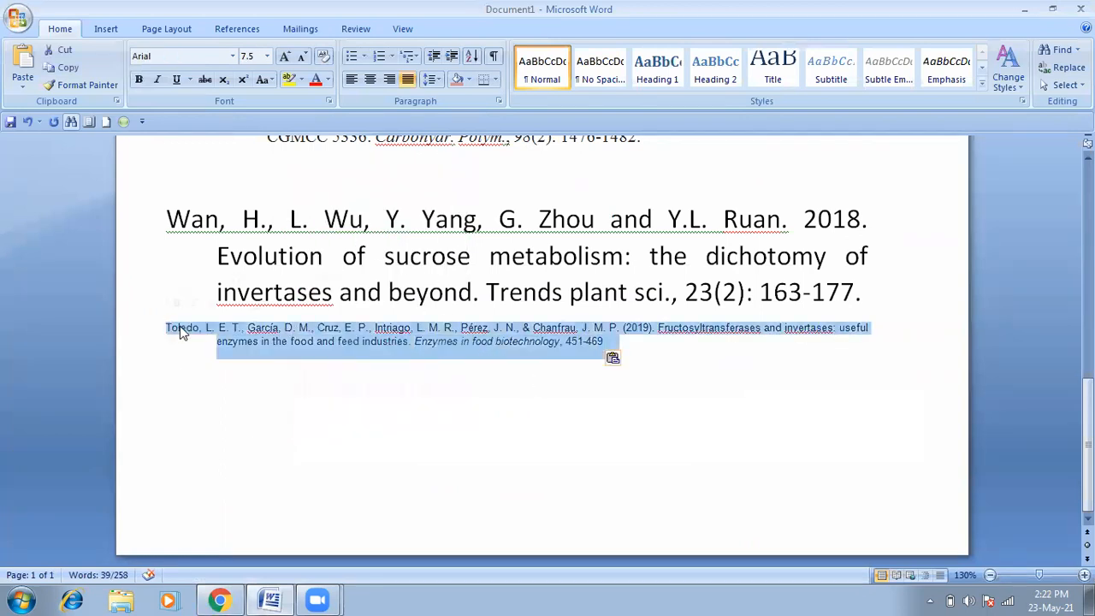
pyautogui.rightClick(179, 331)
pyautogui.click(216, 337)
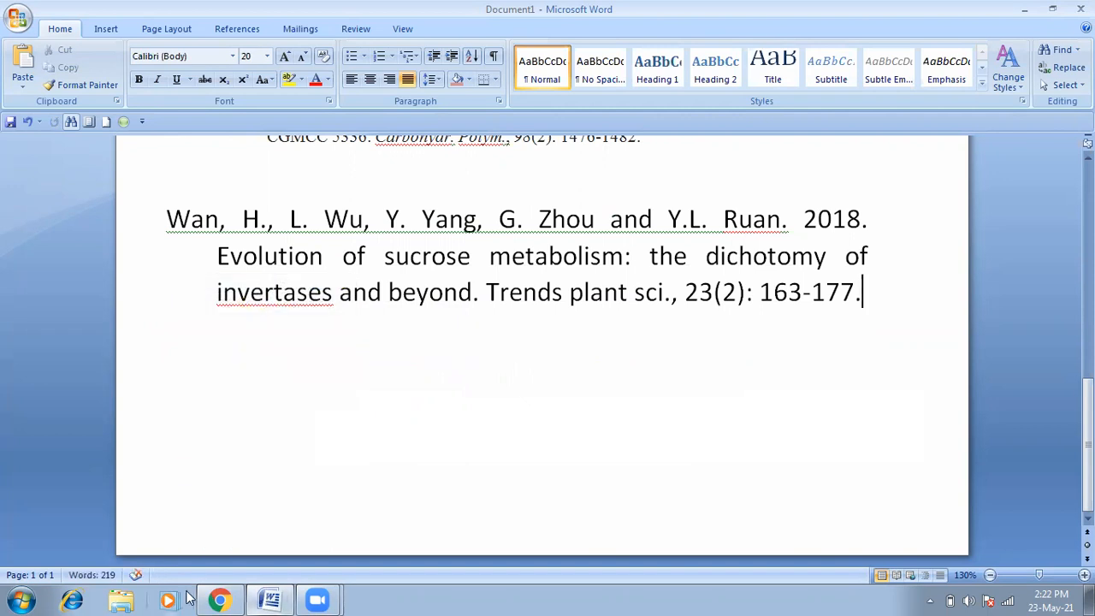
pyautogui.click(23, 599)
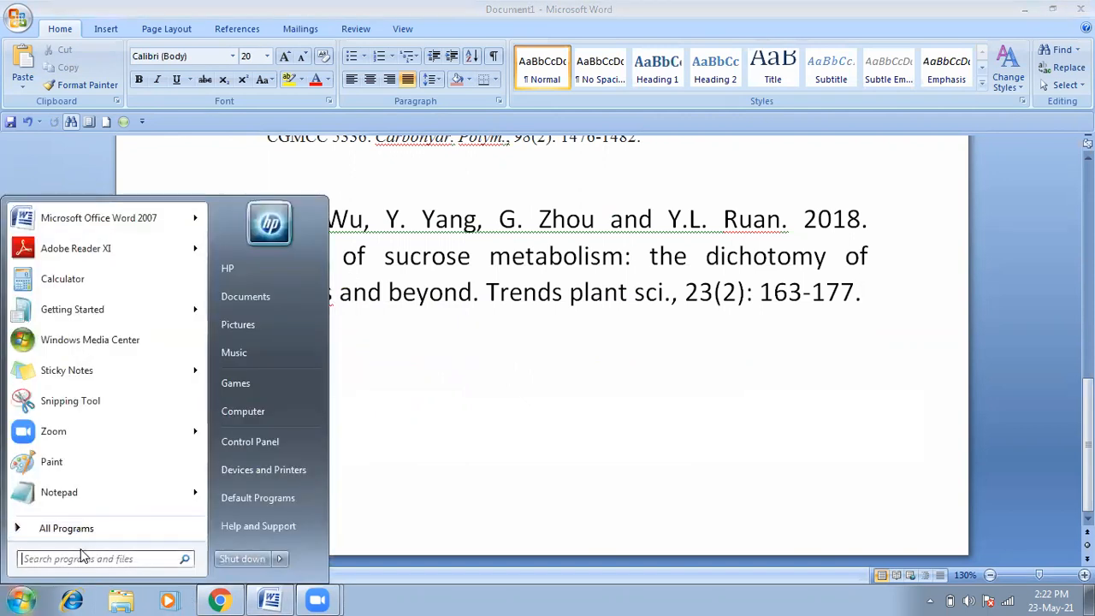
# Step: Pin Notepad to the taskbar, paste the Toledo citation as plain text, then cut it all out
pyautogui.moveTo(81, 495); pyautogui.dragTo(395, 598)
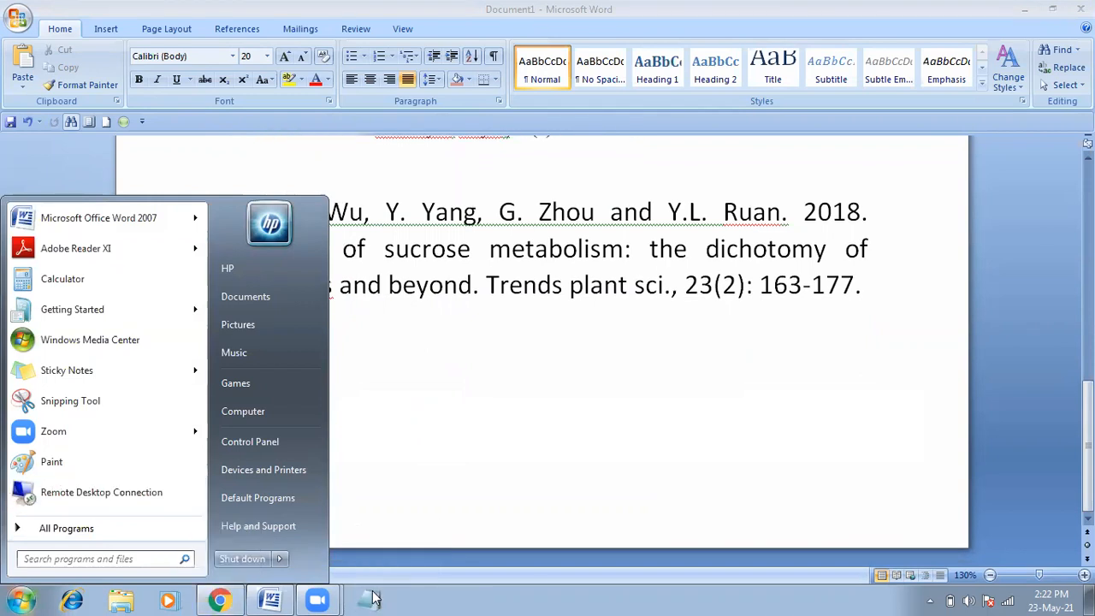
pyautogui.click(374, 603)
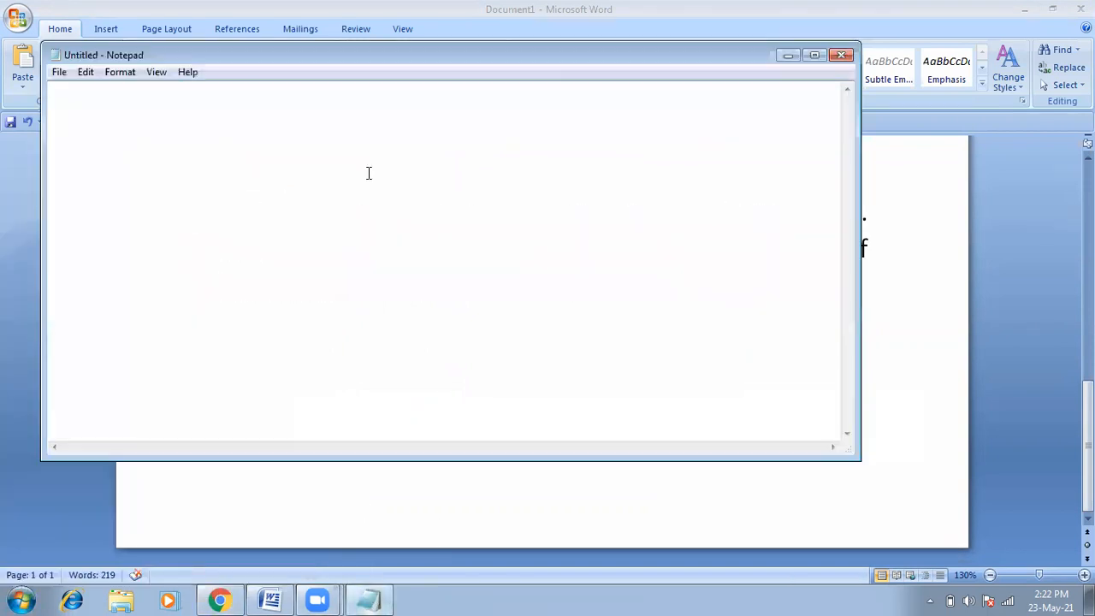
pyautogui.rightClick(367, 171)
pyautogui.click(406, 243)
pyautogui.hotkey('ctrl', 'a')
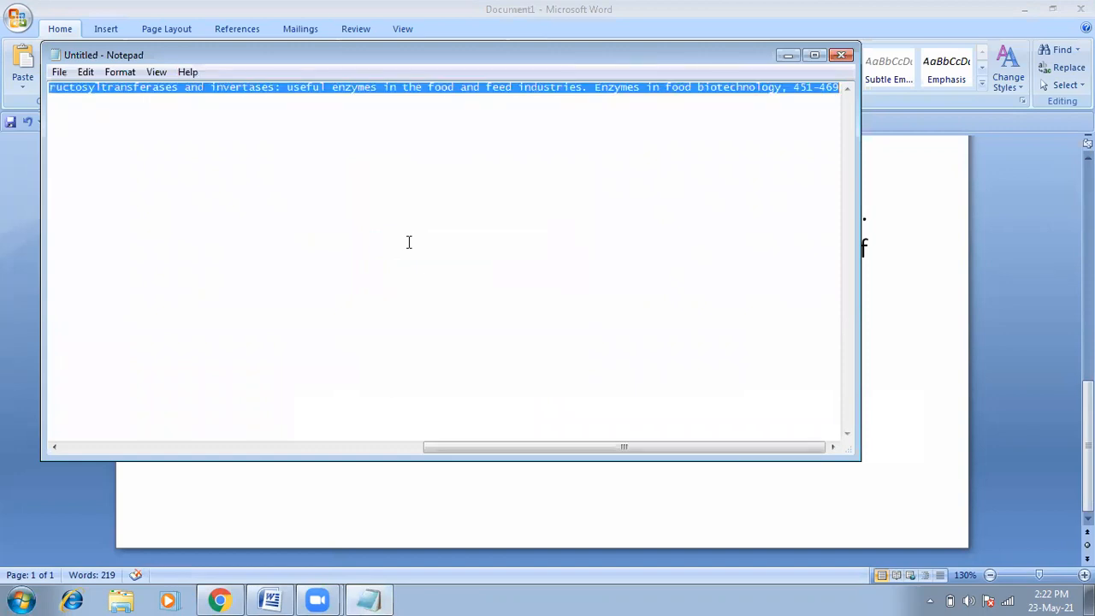
pyautogui.rightClick(385, 91)
pyautogui.click(416, 123)
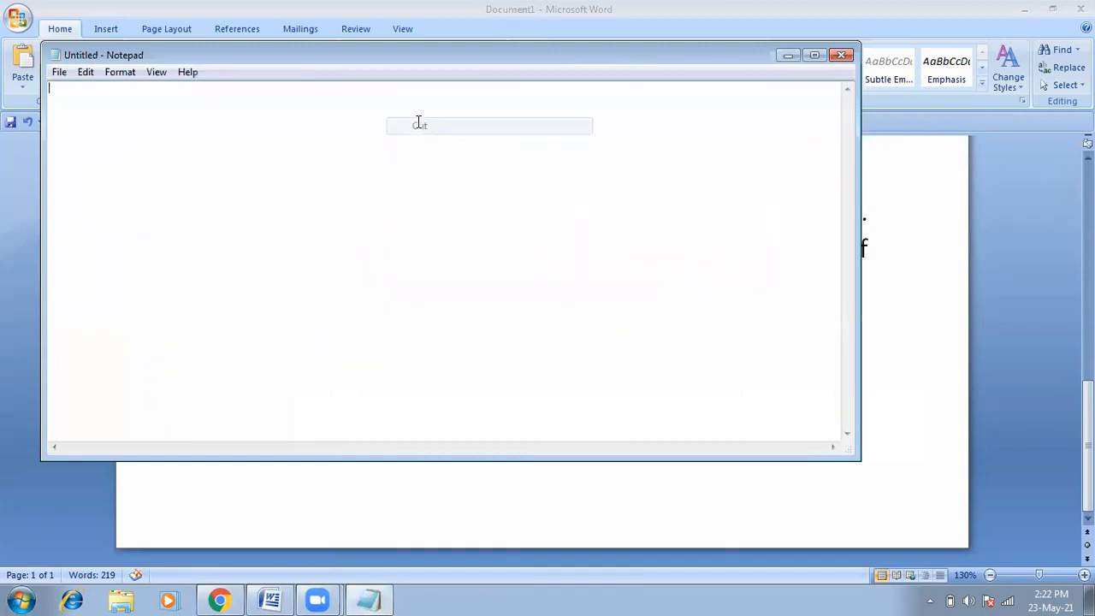
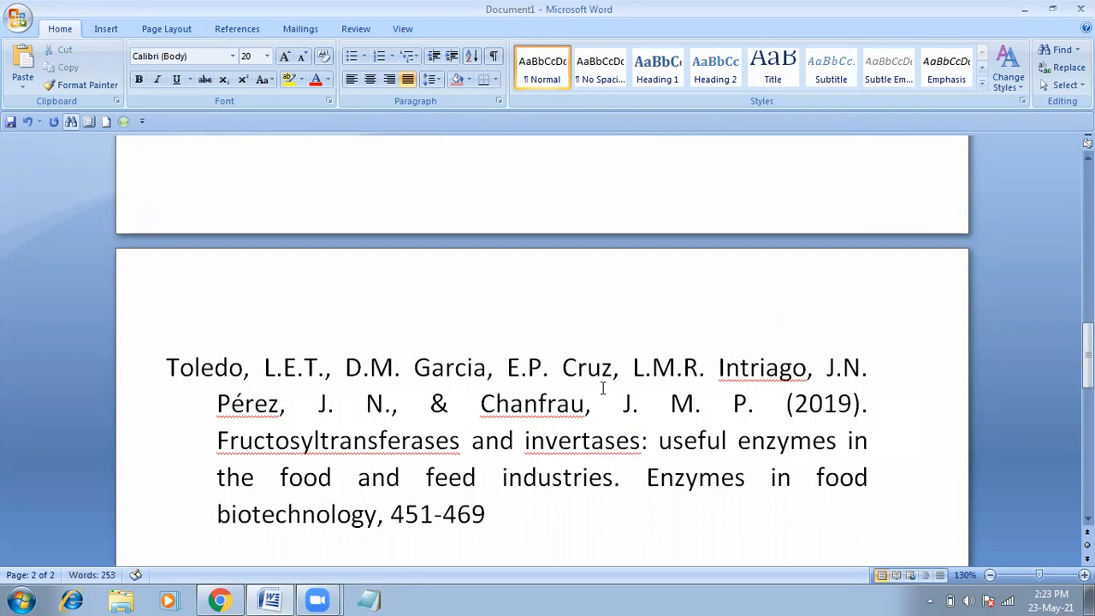
# Step: Rewrite the authors as 'J.N. Perez and J.M.P. Chanfrau.', dropping the accent and duplicate initials
pyautogui.moveTo(230, 404); pyautogui.dragTo(245, 404)
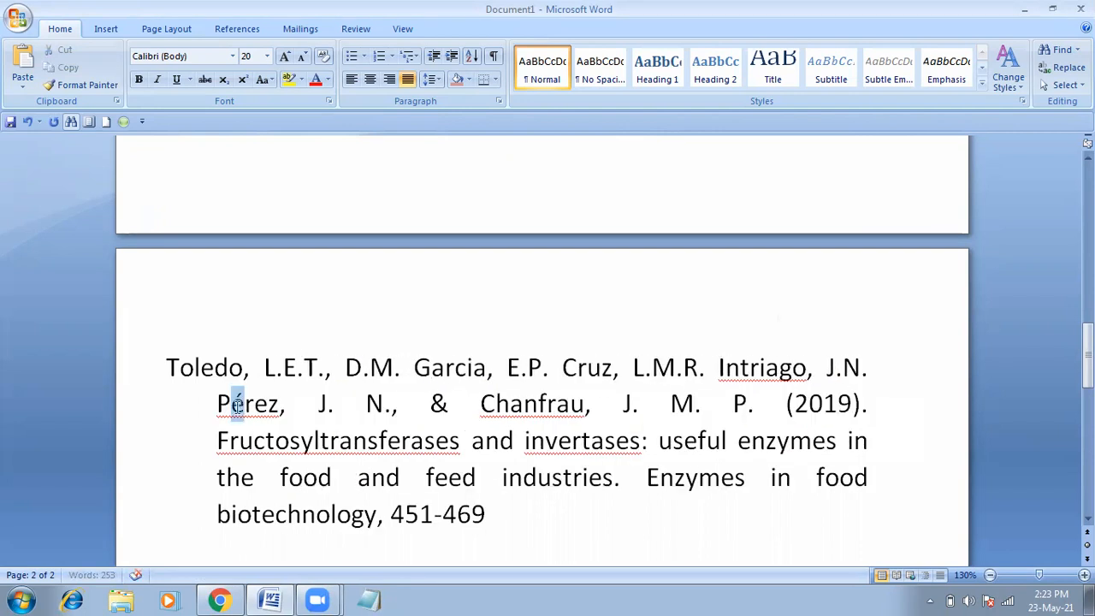
pyautogui.write('e')
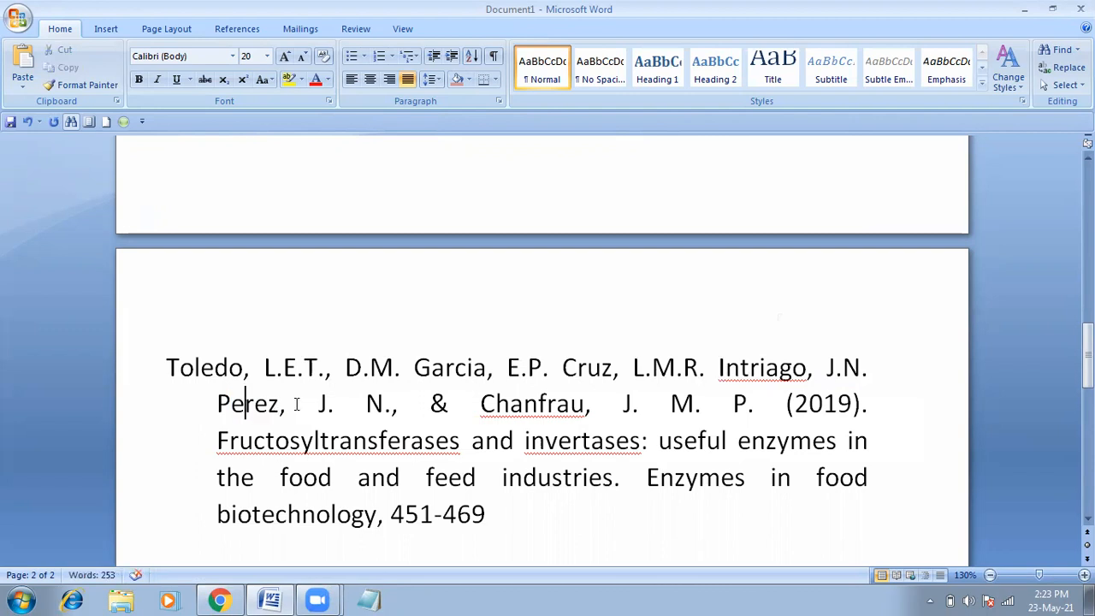
pyautogui.hotkey('shift', 'Left')
pyautogui.hotkey('shift', 'Left')
pyautogui.hotkey('shift', 'Left')
pyautogui.hotkey('shift', 'Left')
pyautogui.hotkey('shift', 'Left')
pyautogui.hotkey('shift', 'Left')
pyautogui.hotkey('shift', 'Left')
pyautogui.hotkey('shift', 'Left')
pyautogui.hotkey('shift', 'Left')
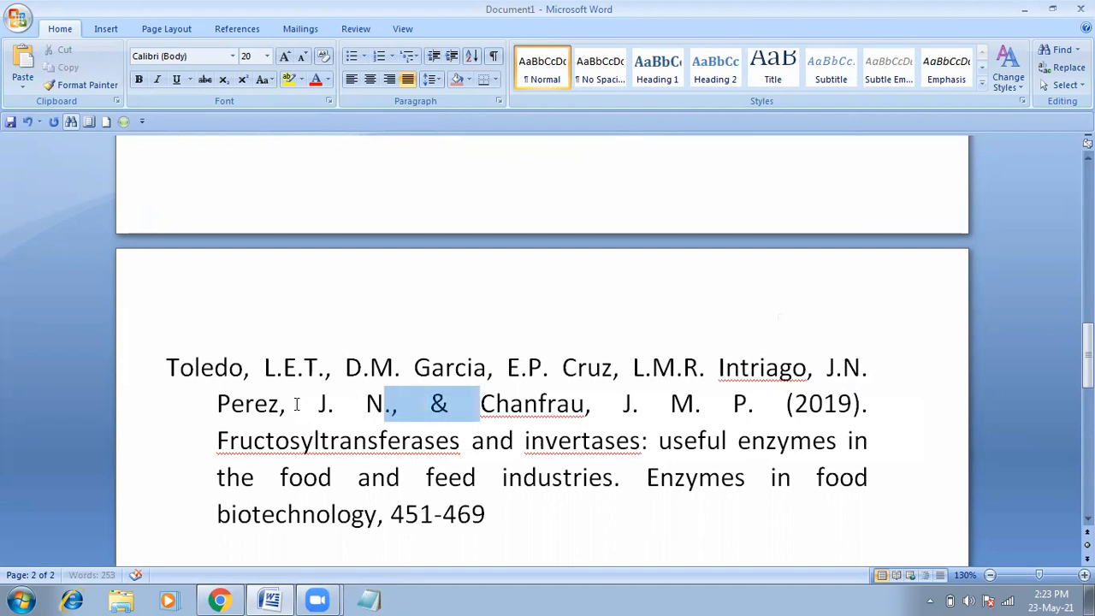
pyautogui.press('BackSpace')
pyautogui.press('BackSpace')
pyautogui.press('BackSpace')
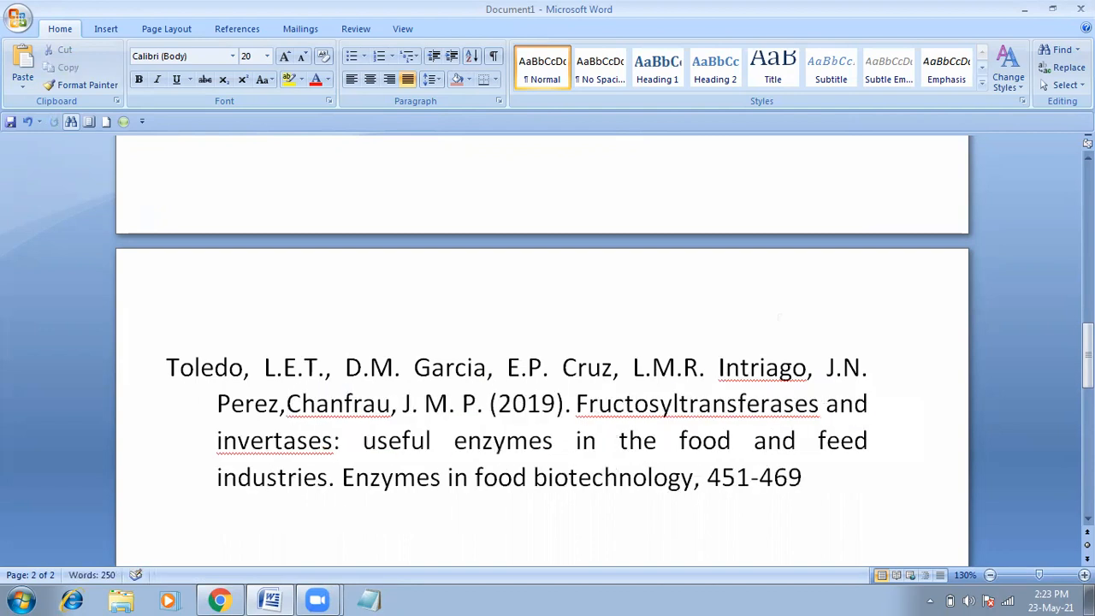
pyautogui.write('and J')
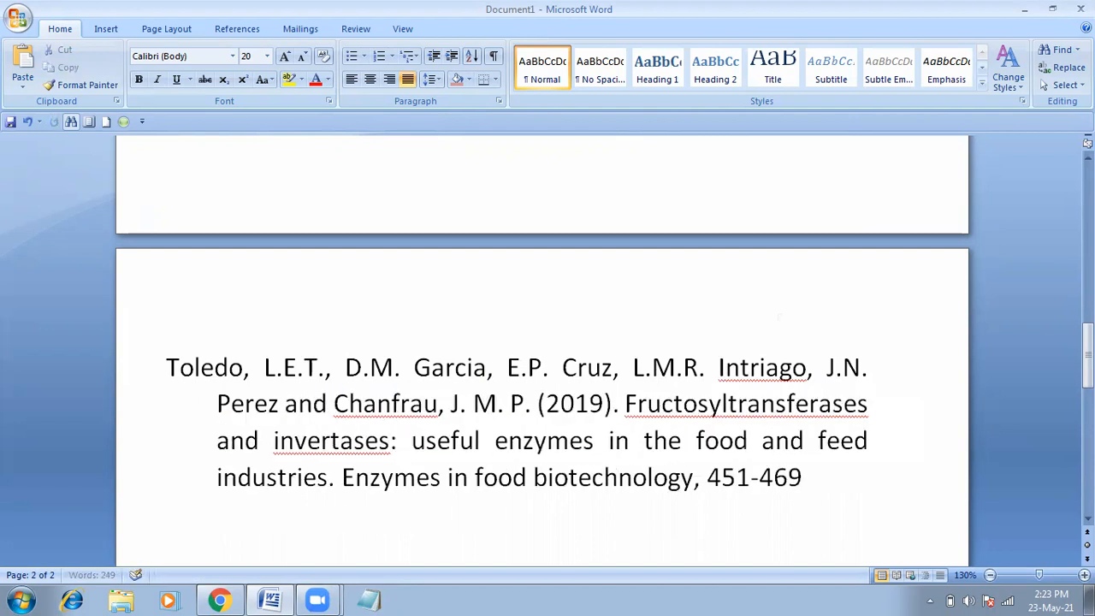
pyautogui.write('.M.P')
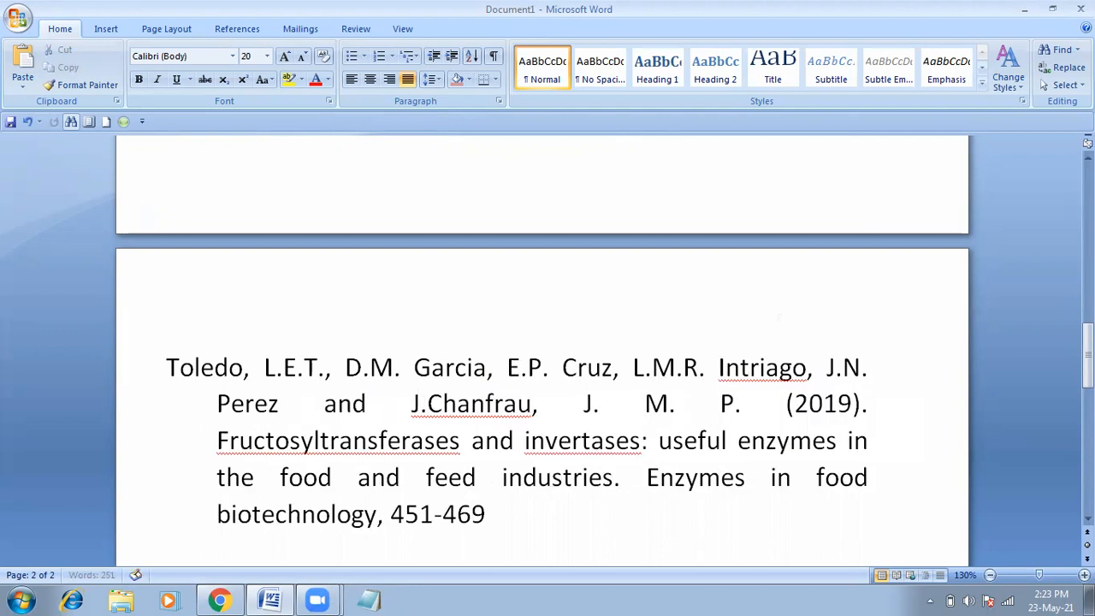
pyautogui.write('.')
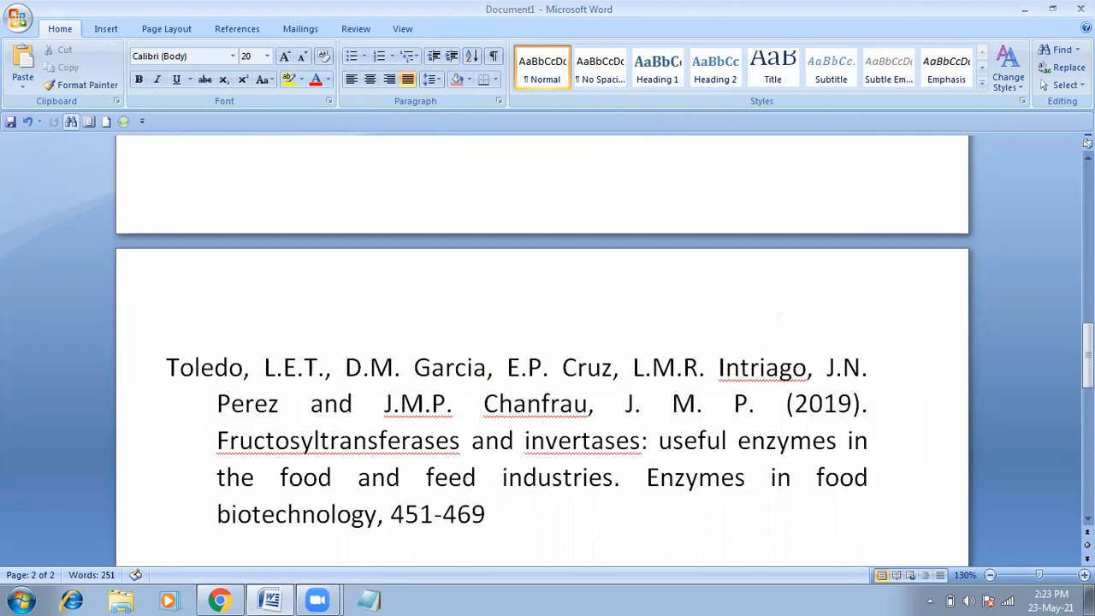
pyautogui.moveTo(757, 404); pyautogui.dragTo(626, 404)
pyautogui.press('BackSpace')
pyautogui.press('BackSpace')
pyautogui.press('BackSpace')
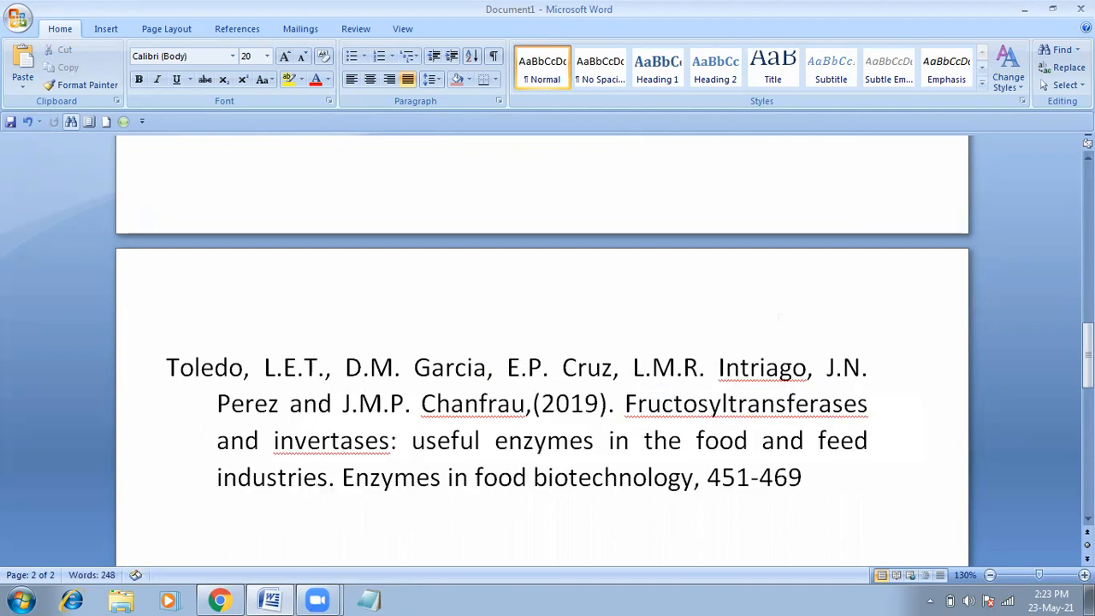
pyautogui.write('.')
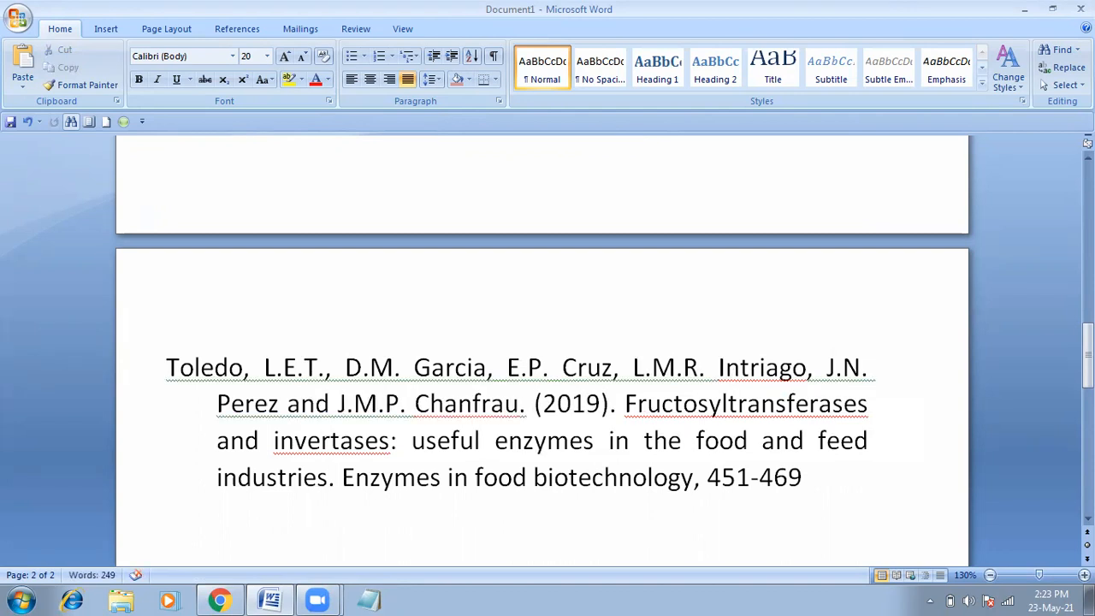
# Step: Remove the parentheses around the year 2019
pyautogui.press('Delete')
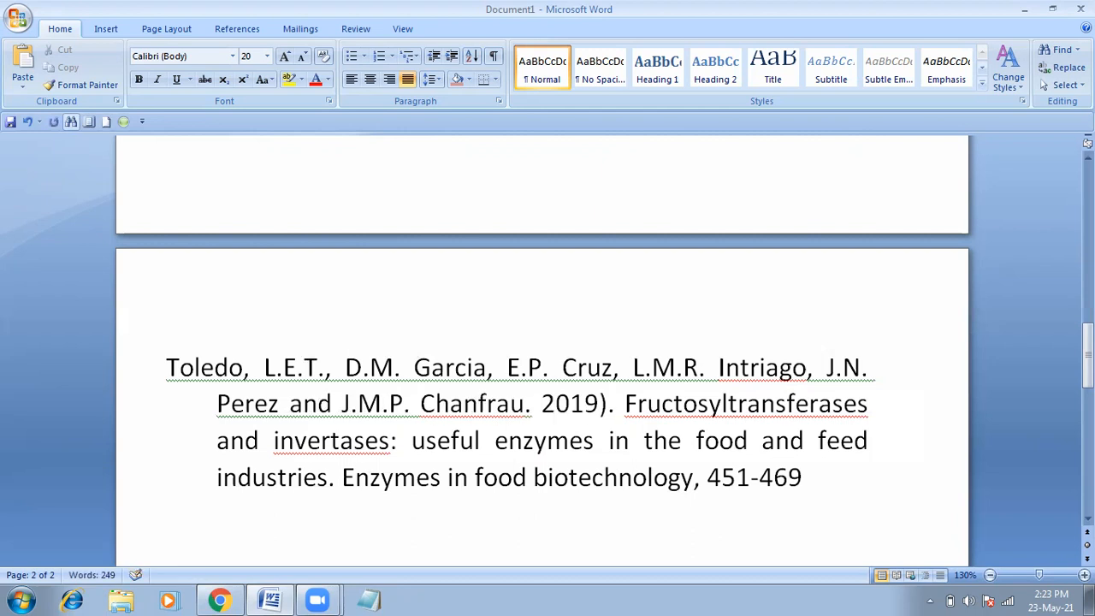
pyautogui.press('Right')
pyautogui.press('Right')
pyautogui.press('Right')
pyautogui.press('Right')
pyautogui.press('Delete')
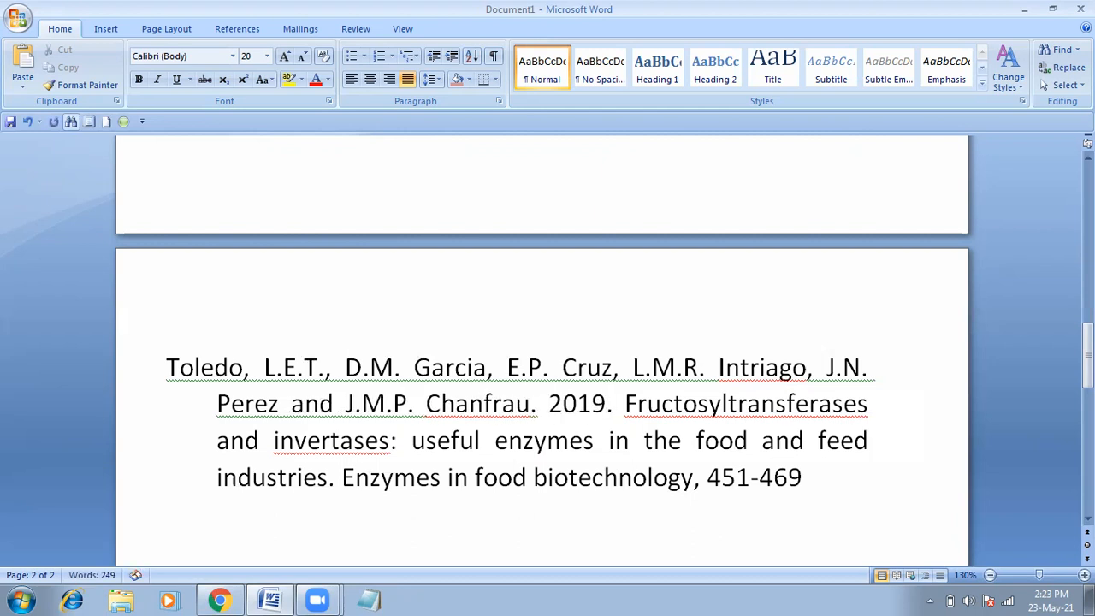
# Step: Copy the journal title 'Enzymes in food biotechnology' for a browser search
pyautogui.moveTo(1088, 364); pyautogui.dragTo(1087, 390)
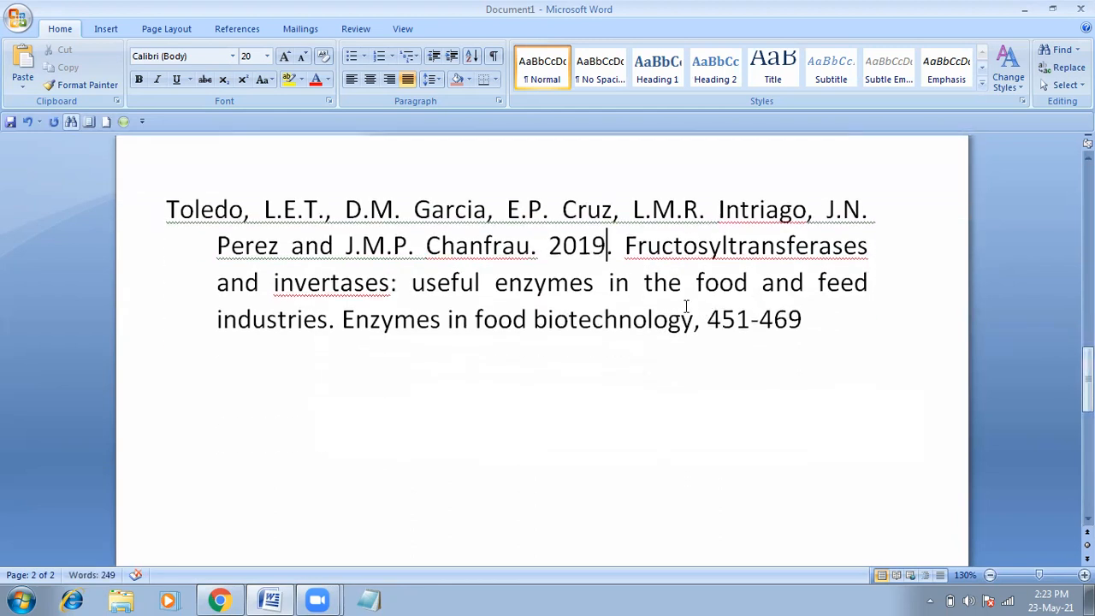
pyautogui.moveTo(693, 325); pyautogui.dragTo(378, 334)
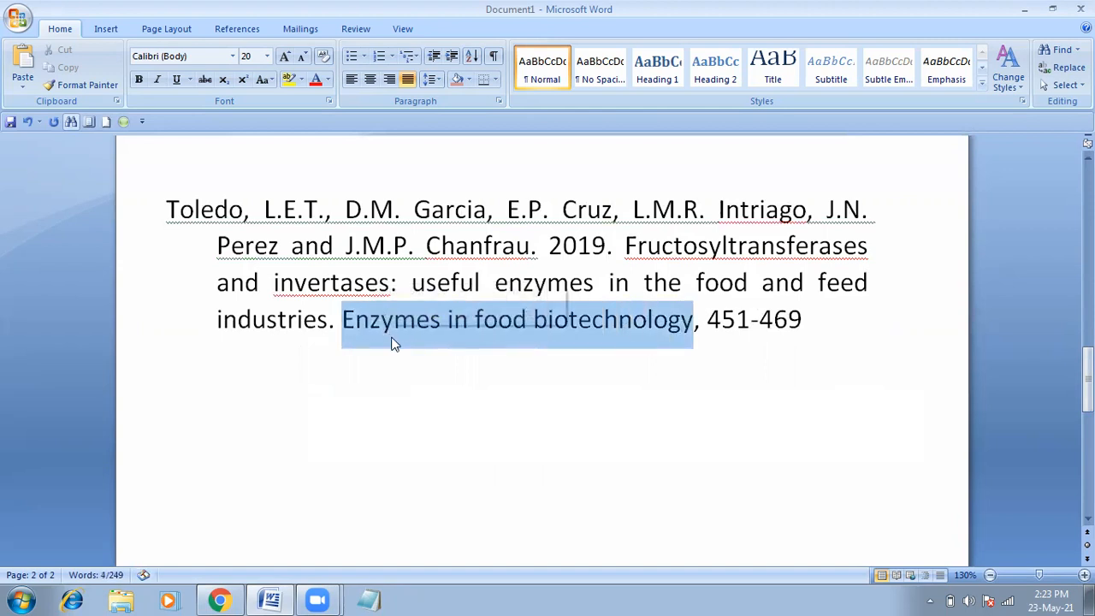
pyautogui.rightClick(394, 342)
pyautogui.click(428, 363)
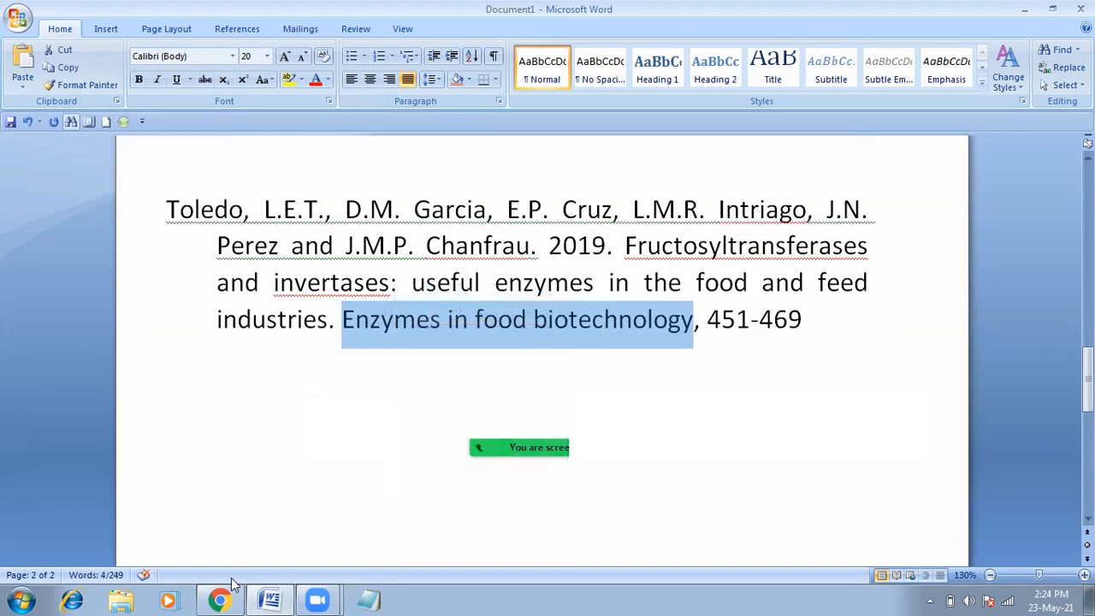
pyautogui.click(224, 599)
# Step: Search Google for the abbreviation of 'Enzymes in food biotechnology' and scan the results
pyautogui.click(298, 12)
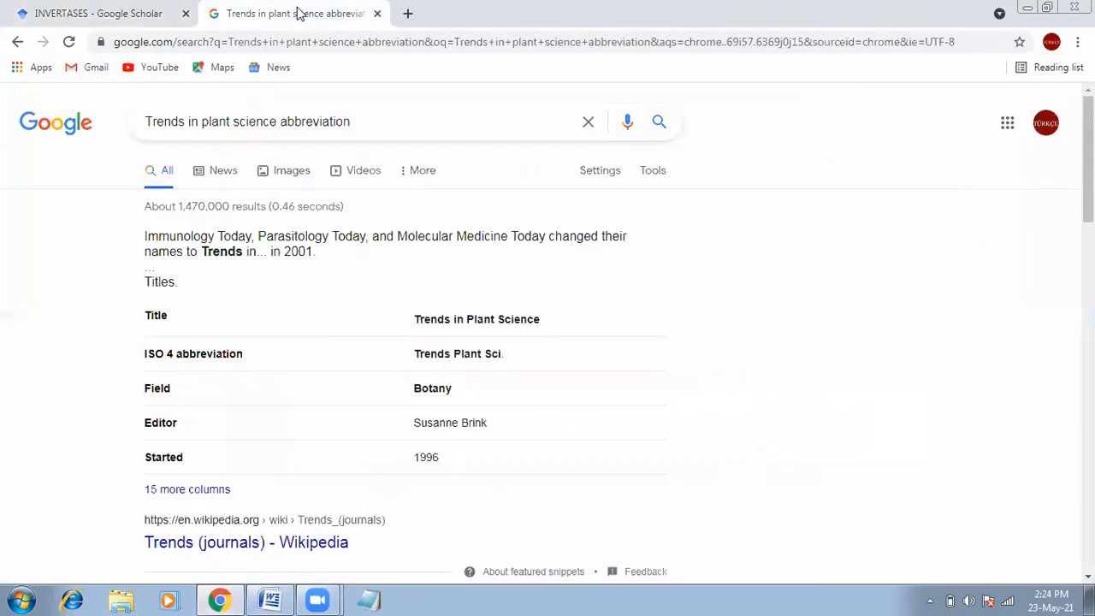
pyautogui.moveTo(275, 121); pyautogui.dragTo(146, 121)
pyautogui.rightClick(187, 126)
pyautogui.click(196, 179)
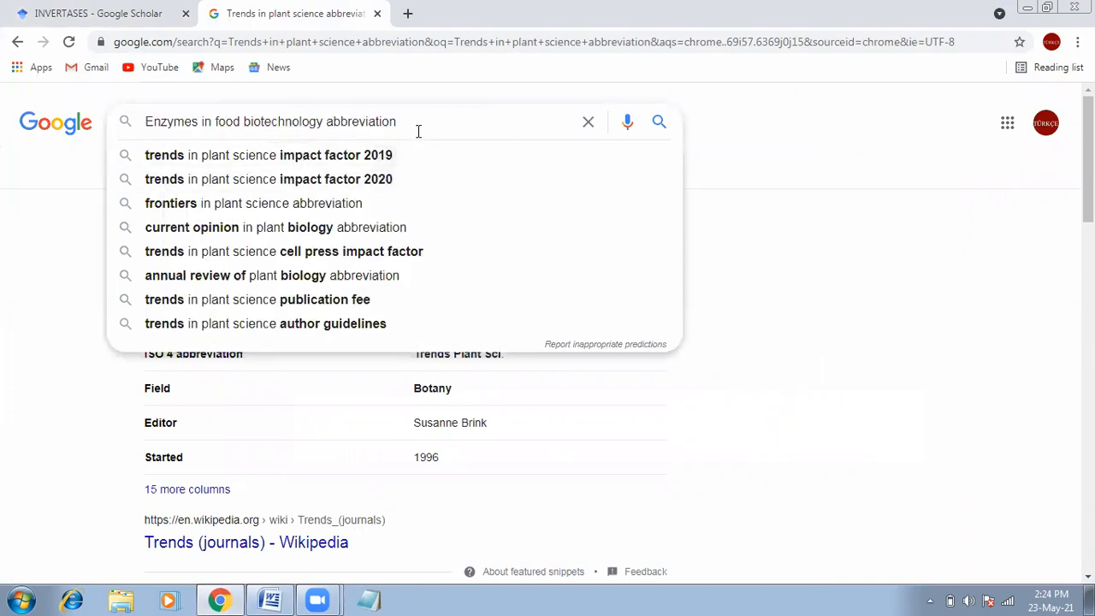
pyautogui.press('Return')
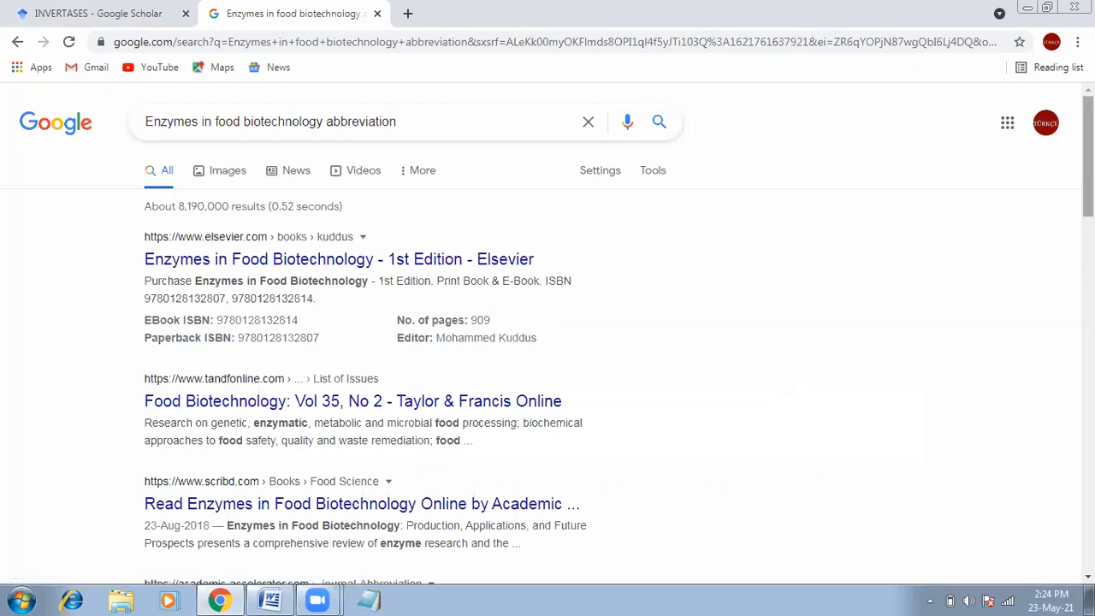
pyautogui.scroll(-1, 1089, 155)
pyautogui.scroll(-3, 548, 342)
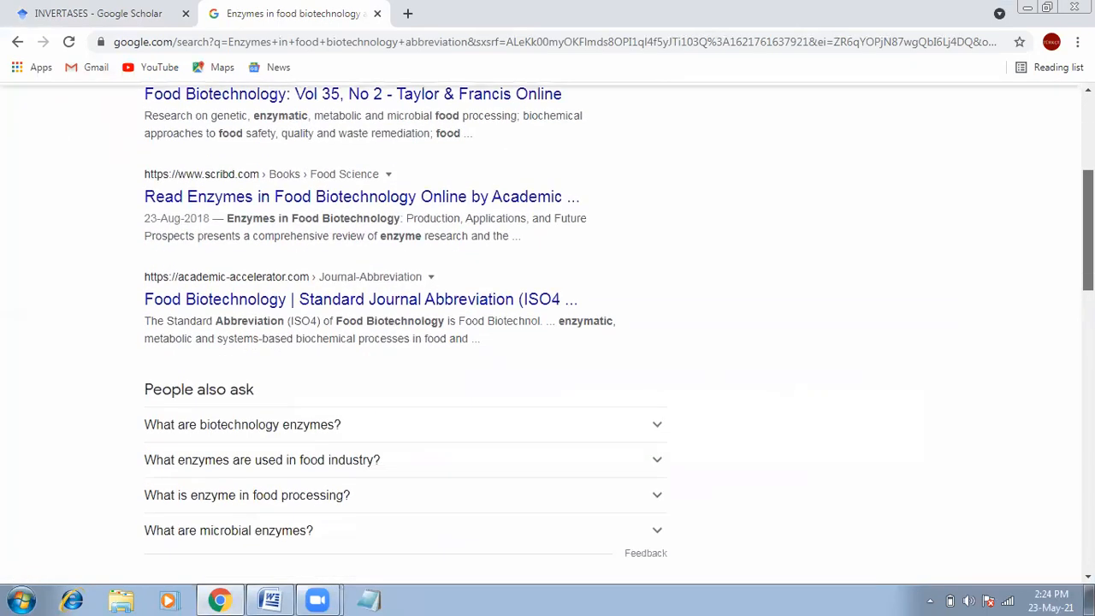
pyautogui.scroll(1, 548, 342)
pyautogui.scroll(-1, 548, 342)
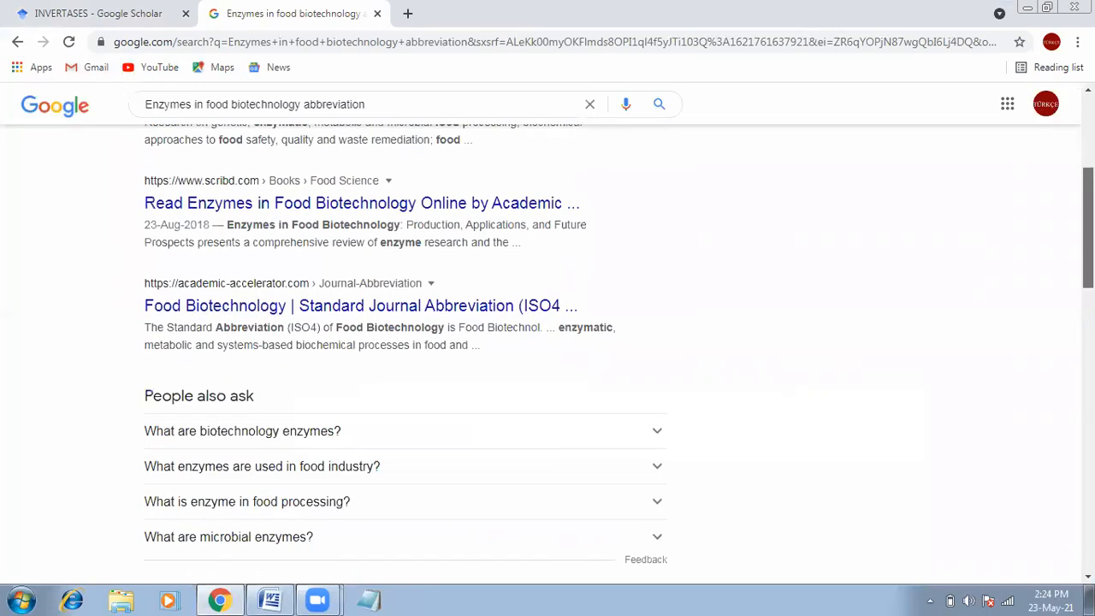
pyautogui.scroll(4, 748, 113)
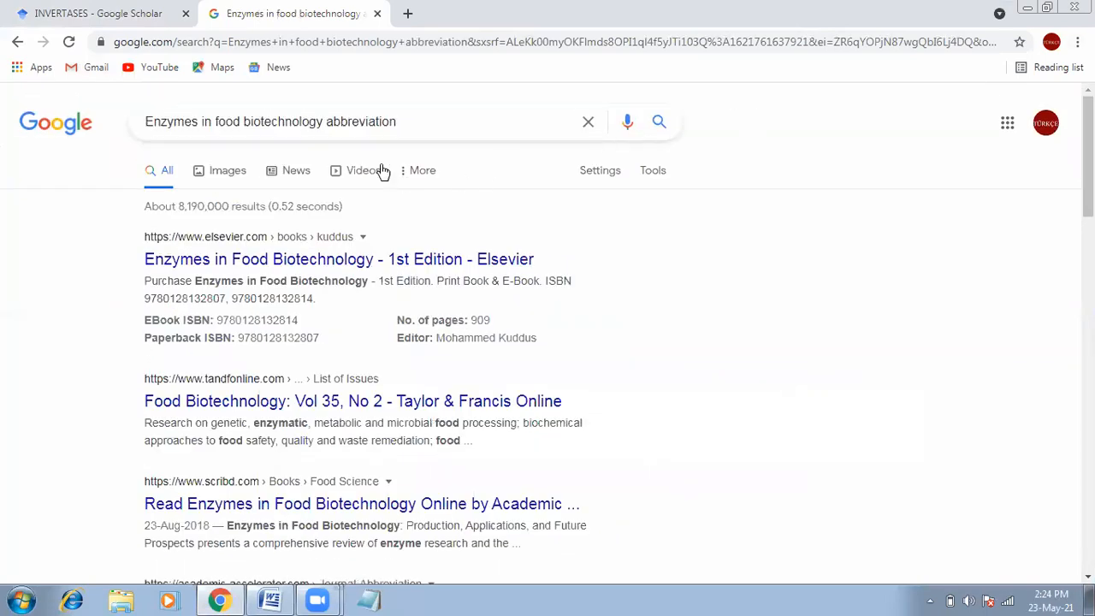
# Step: Refine the query to 'Enzymes in food biotechnology JOURNAL abbreviation' and search again
pyautogui.click(328, 123)
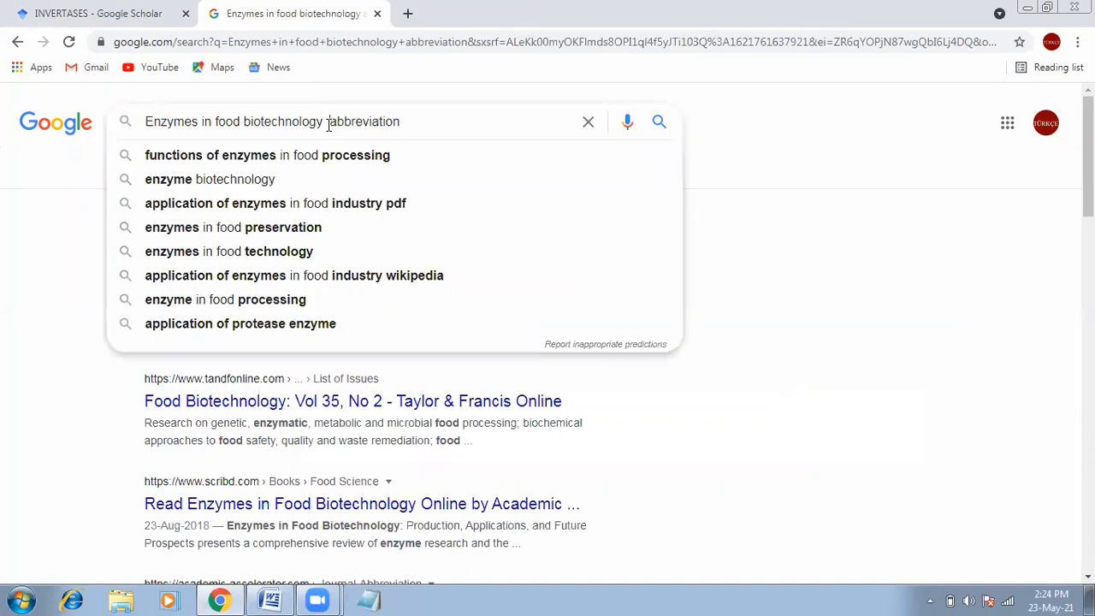
pyautogui.write('JOURNAL')
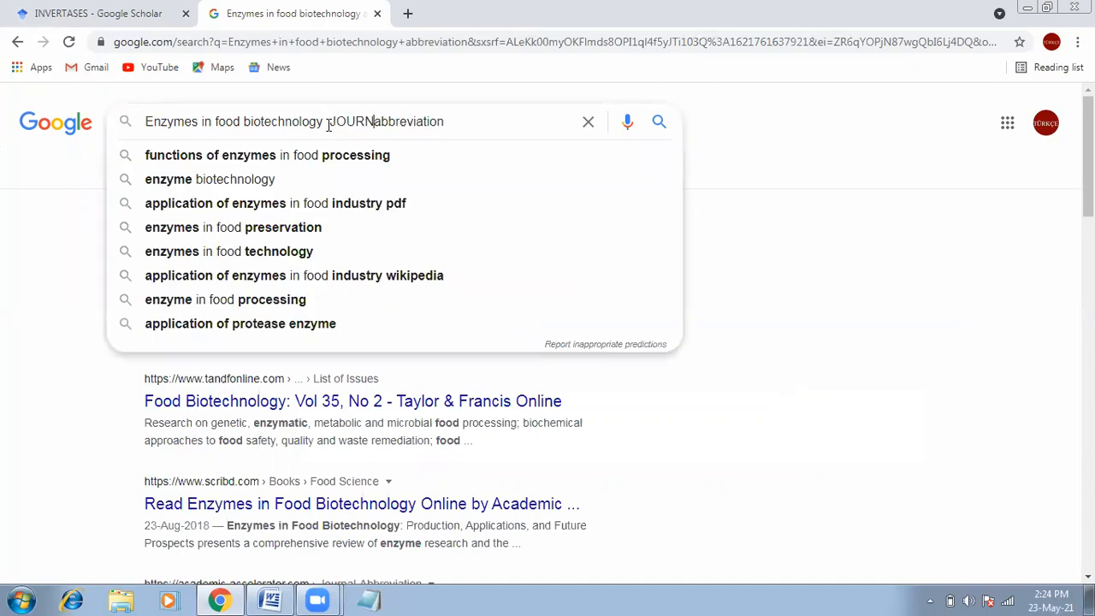
pyautogui.press('Return')
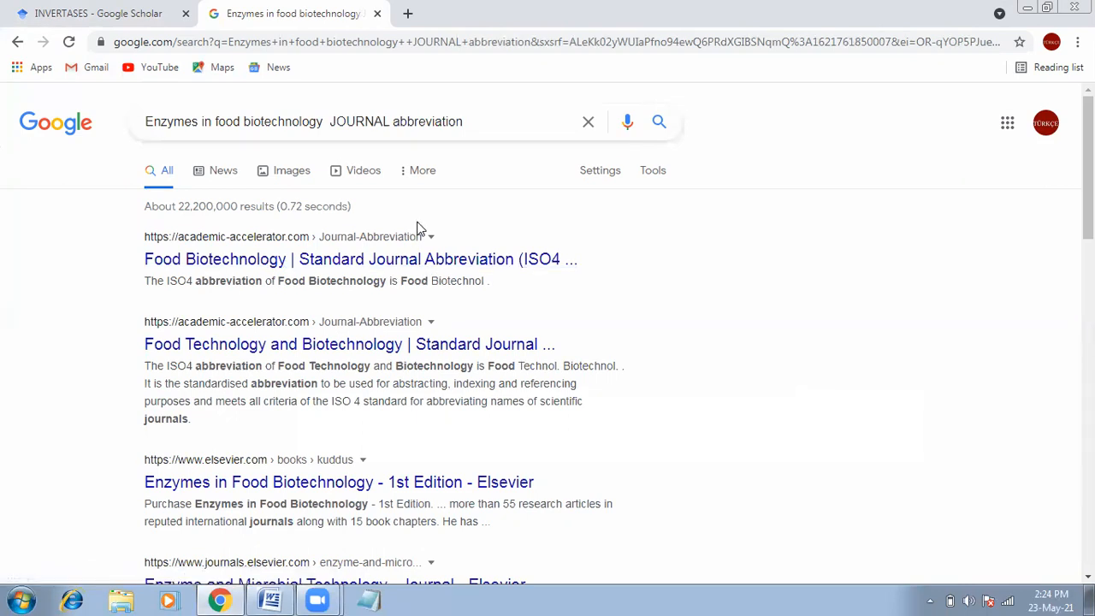
# Step: Abbreviate the Toledo journal name to 'Enzy. food biotechnol.' by trimming 'ogy', 'in' and 'mes'
pyautogui.click(272, 599)
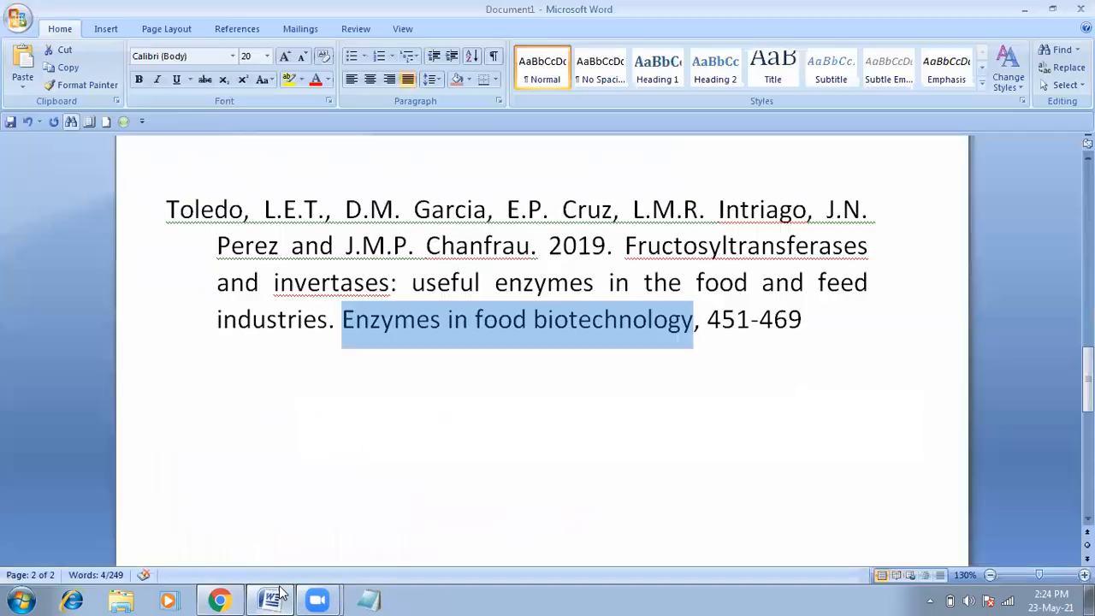
pyautogui.click(620, 324)
pyautogui.moveTo(693, 323); pyautogui.dragTo(652, 323)
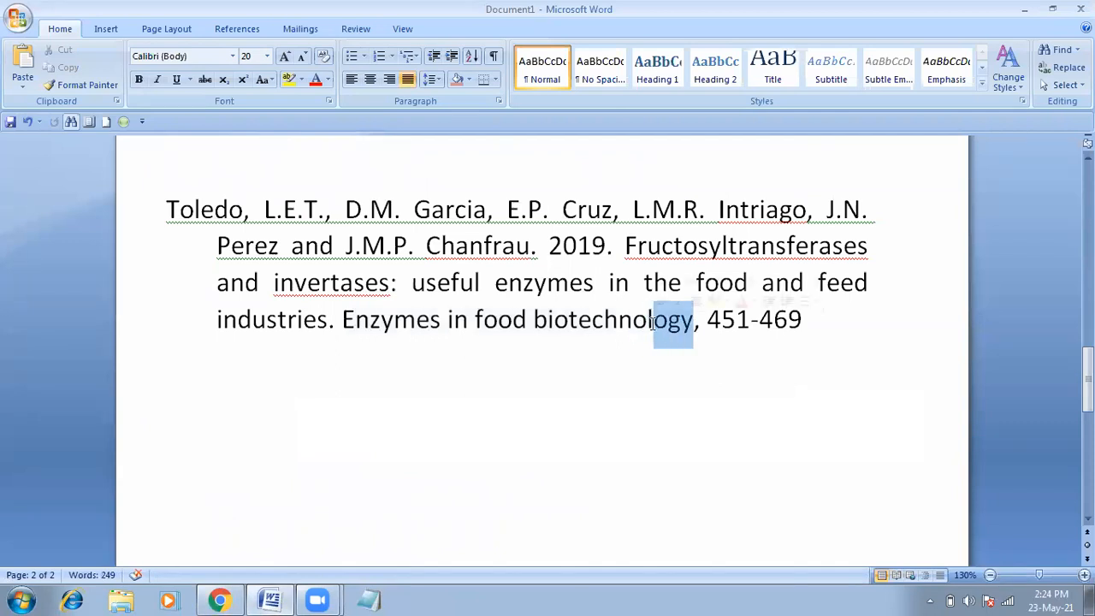
pyautogui.write('.')
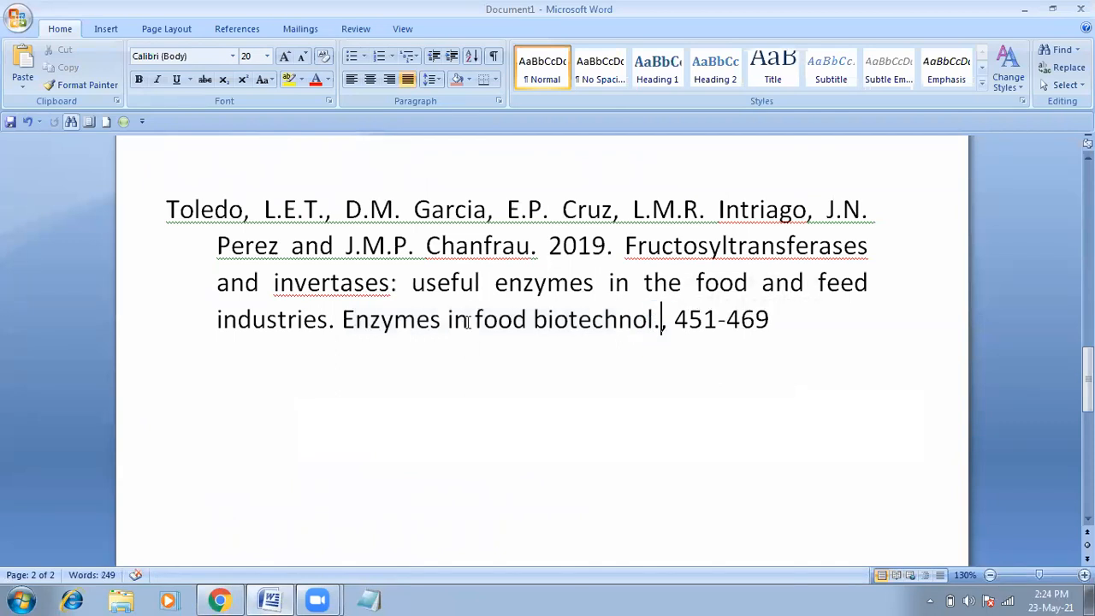
pyautogui.moveTo(469, 321); pyautogui.dragTo(451, 319)
pyautogui.press('BackSpace')
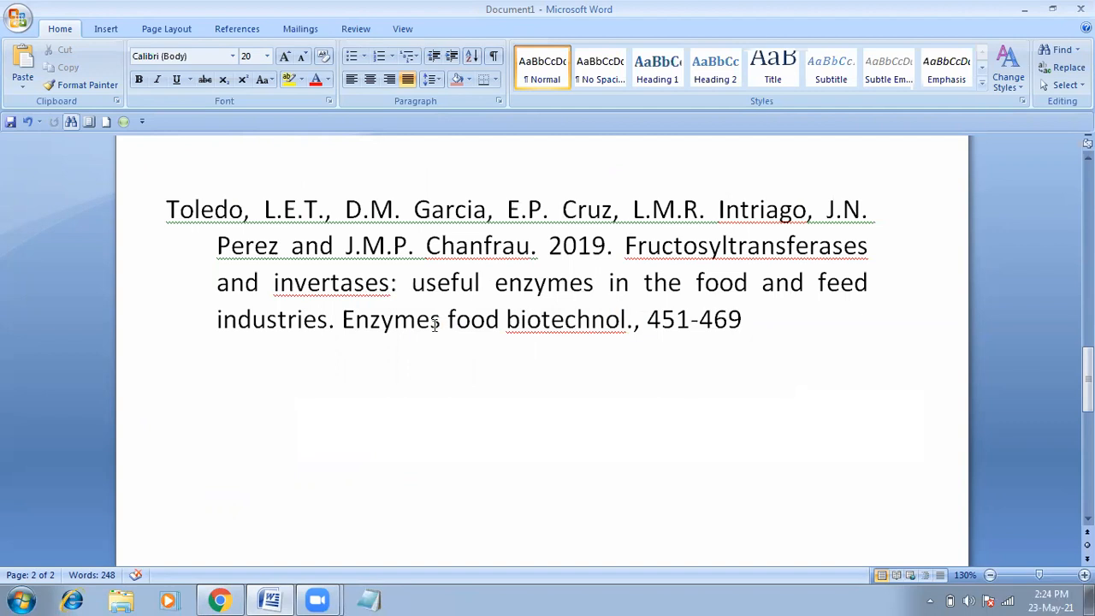
pyautogui.moveTo(440, 322); pyautogui.dragTo(398, 326)
pyautogui.press('BackSpace')
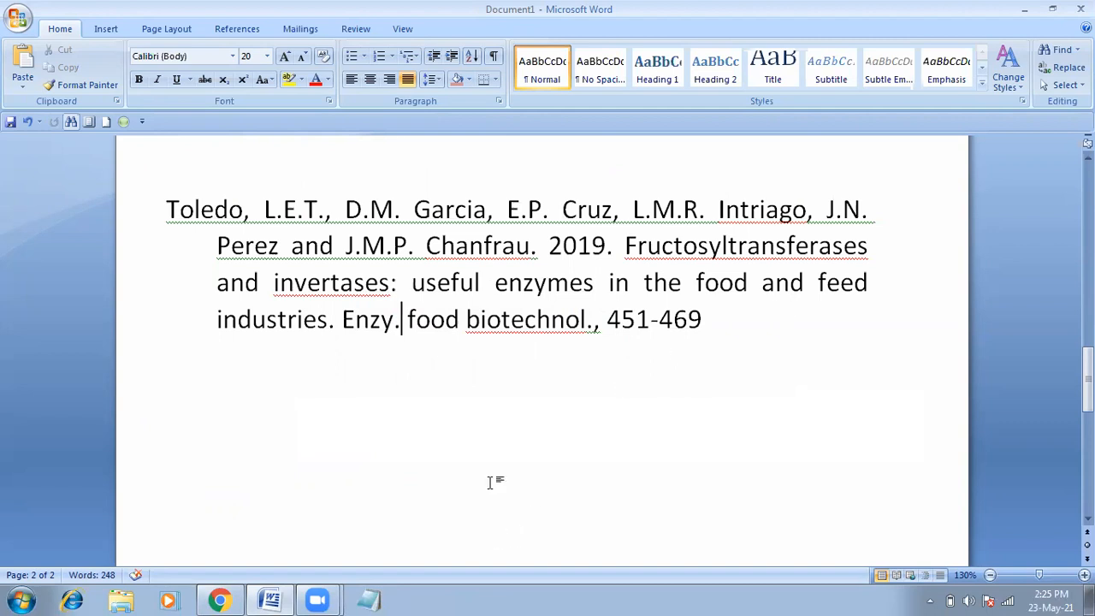
# Step: Close the Scholar Cite box, open the Fructosyltransferases chapter on ScienceDirect, and start a blank tab
pyautogui.click(221, 599)
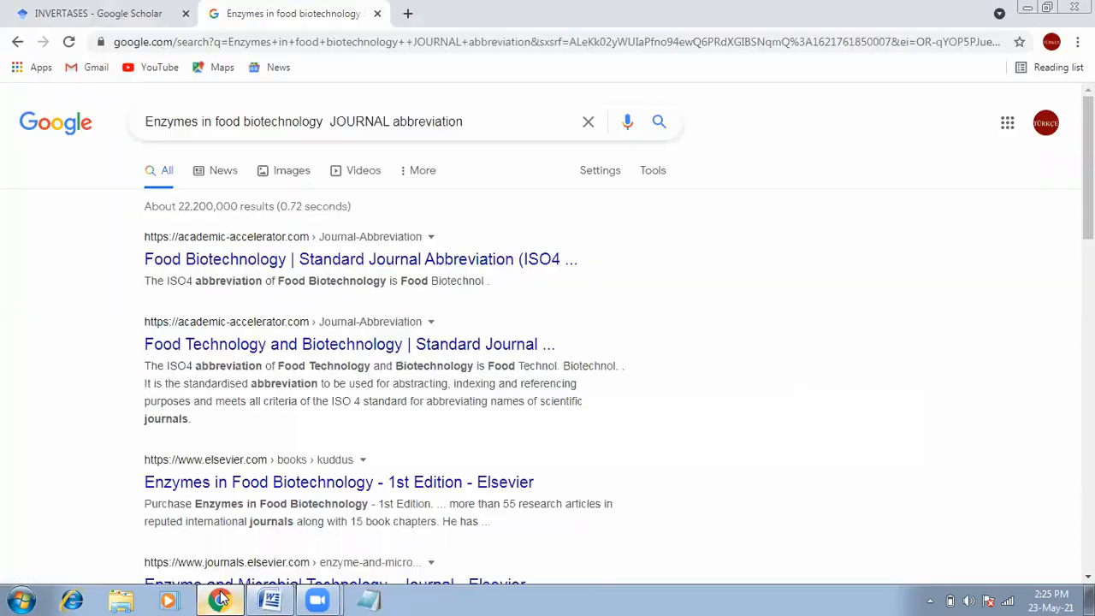
pyautogui.click(137, 8)
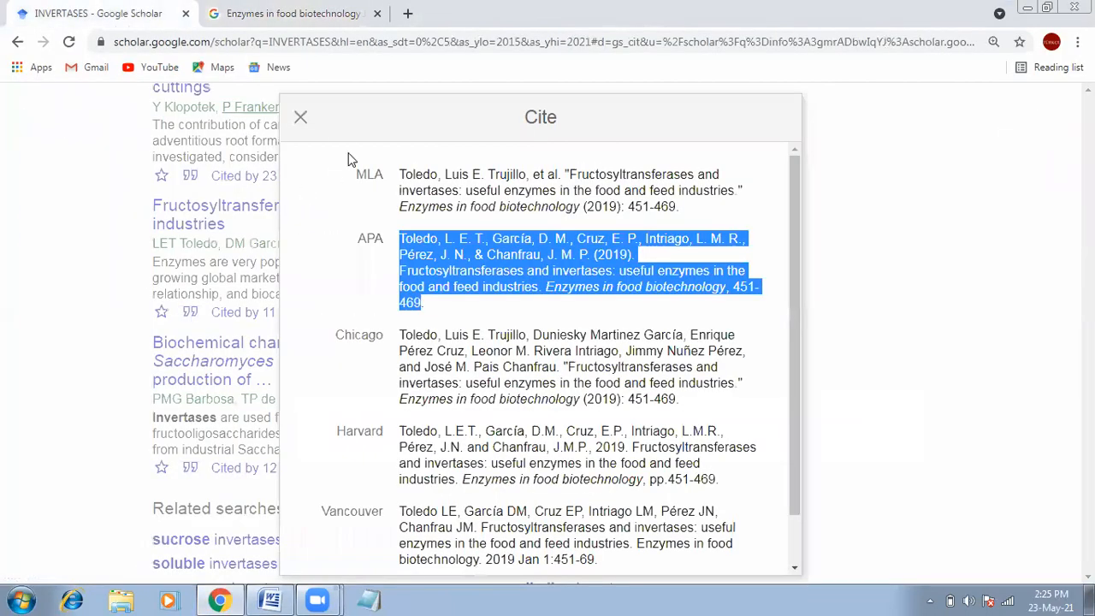
pyautogui.click(301, 119)
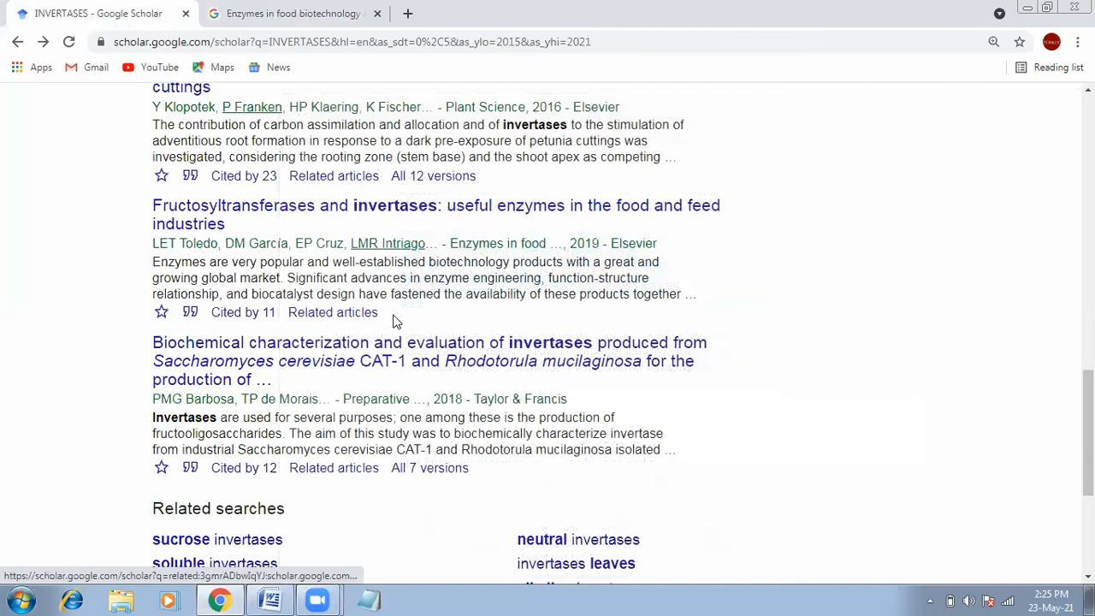
pyautogui.click(425, 212)
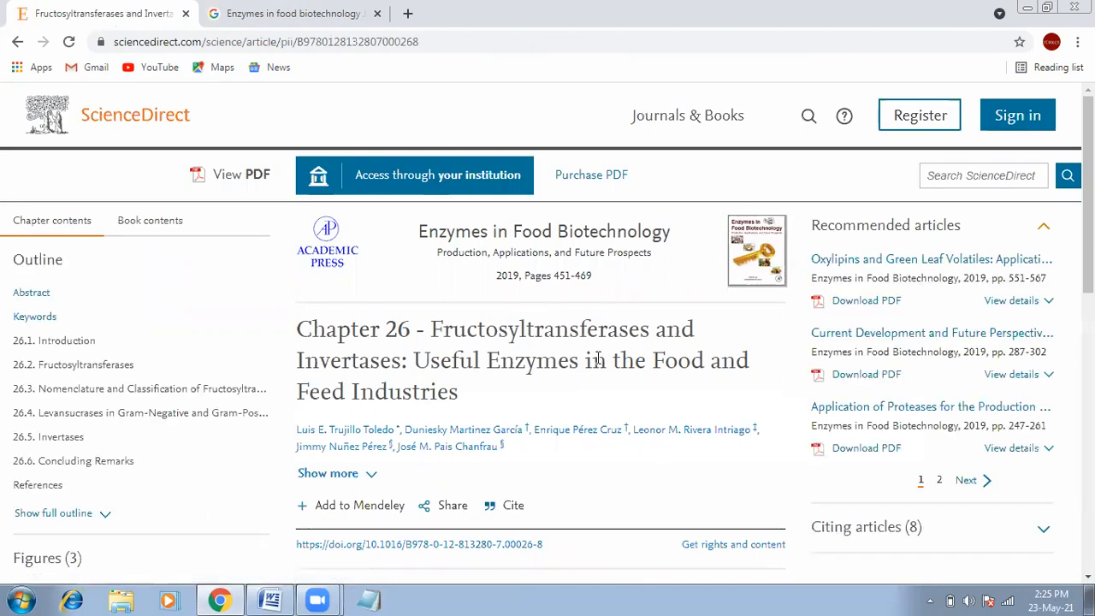
pyautogui.click(407, 12)
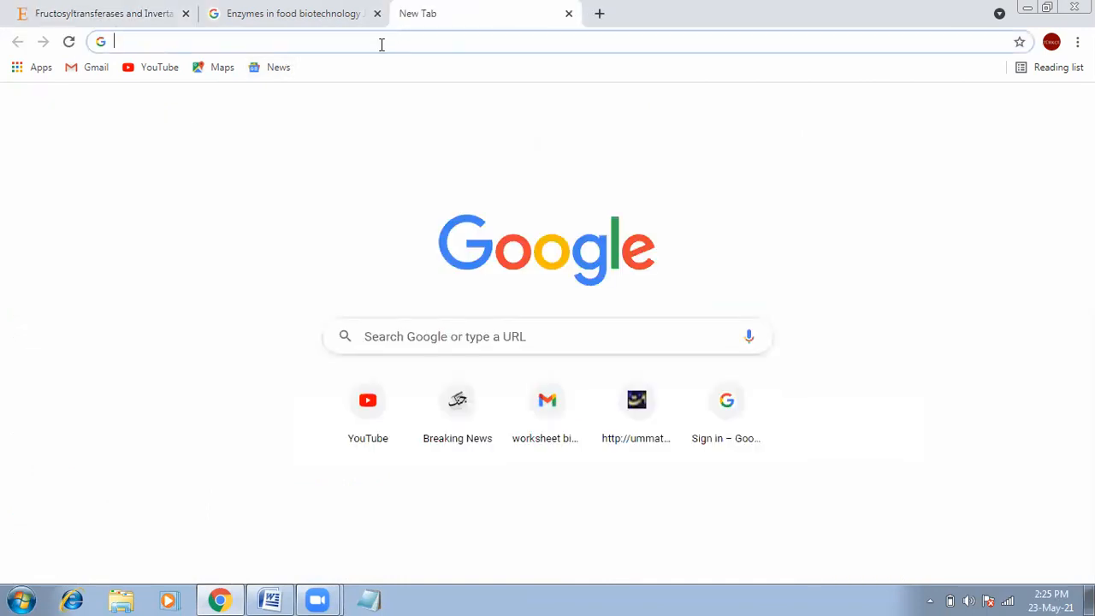
# Step: Search 'scince hub', open the Sci-Hub site, and return to the ScienceDirect chapter page
pyautogui.write('sc')
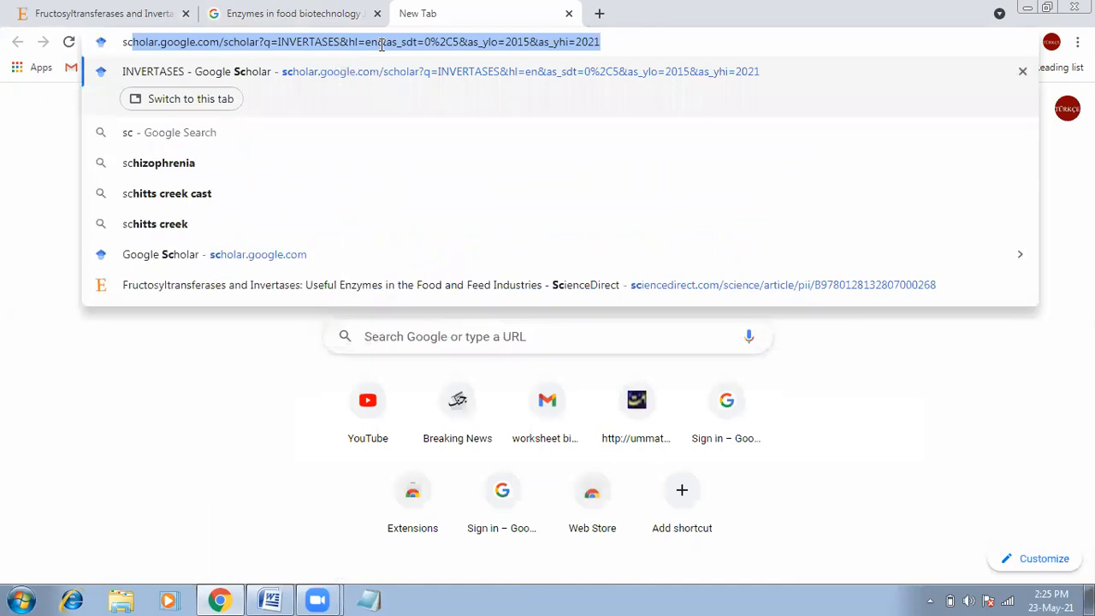
pyautogui.press('BackSpace')
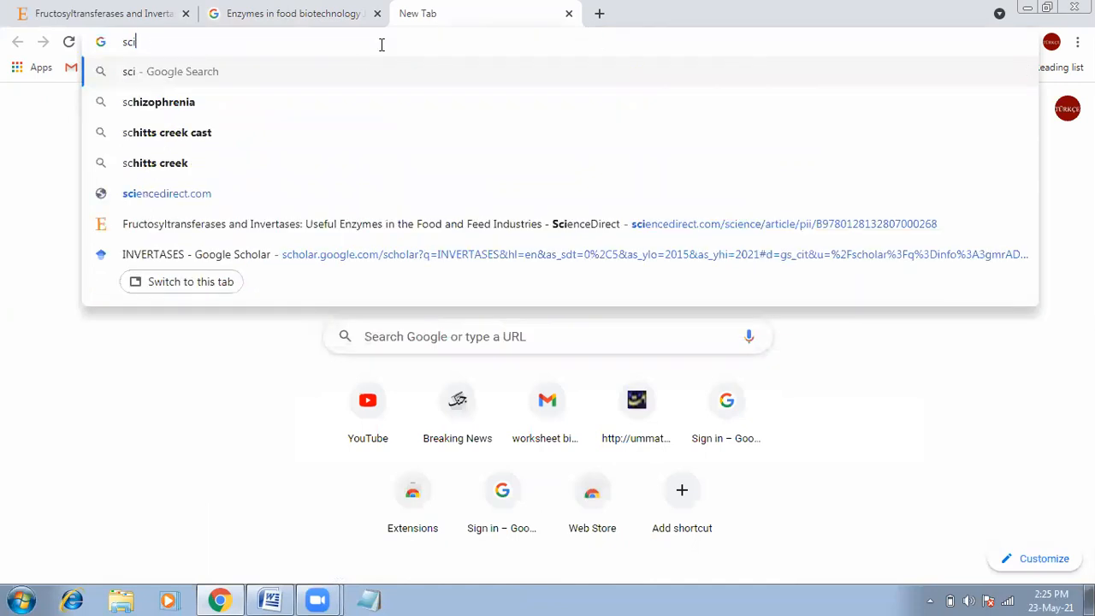
pyautogui.write('ince hub')
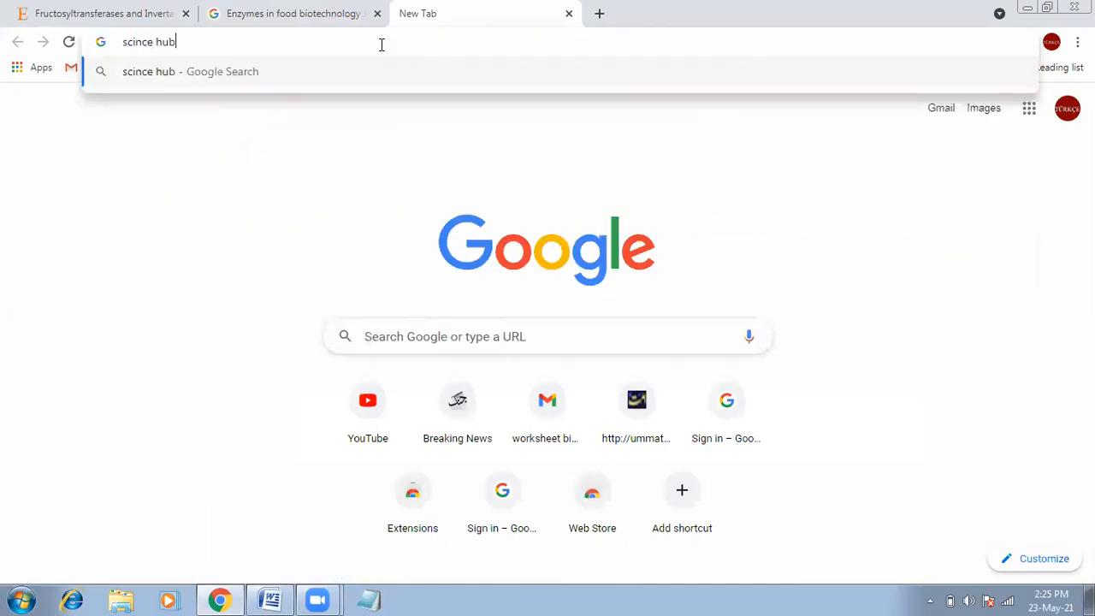
pyautogui.press('Return')
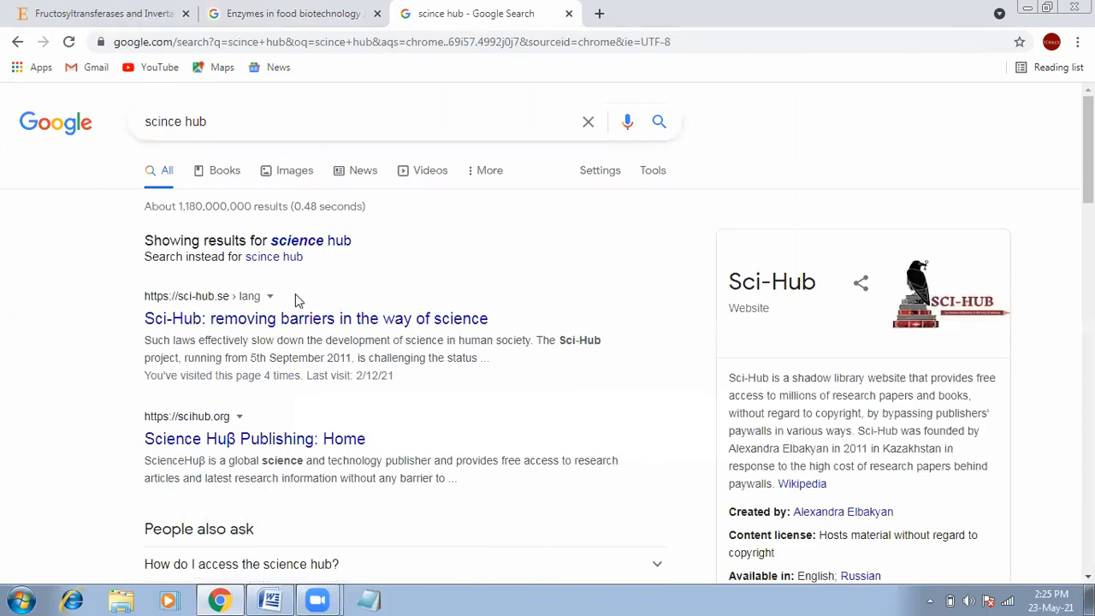
pyautogui.click(268, 318)
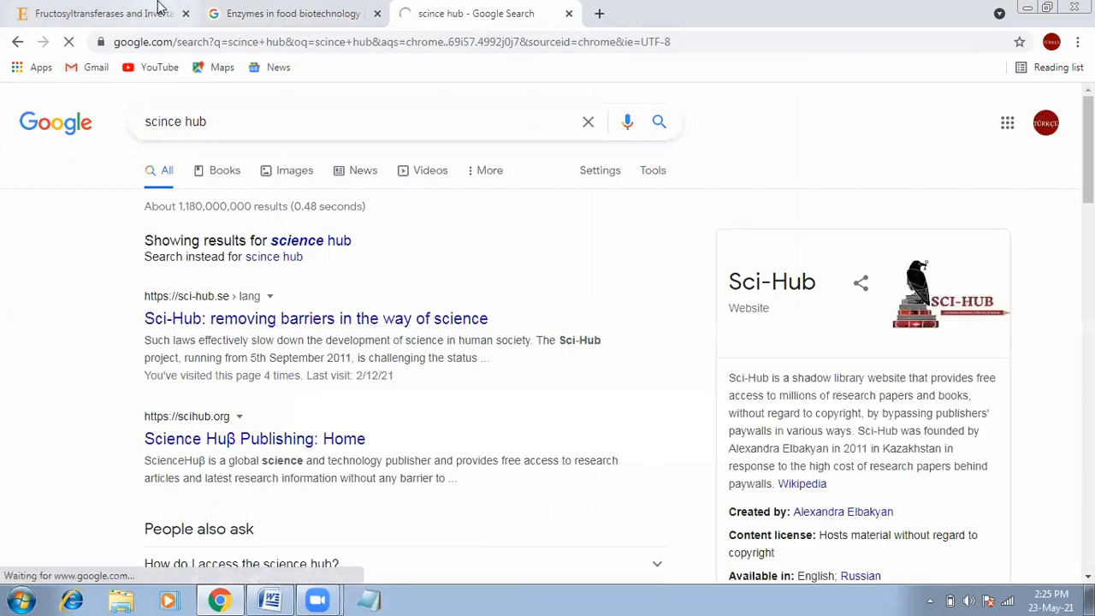
pyautogui.click(159, 10)
pyautogui.click(325, 9)
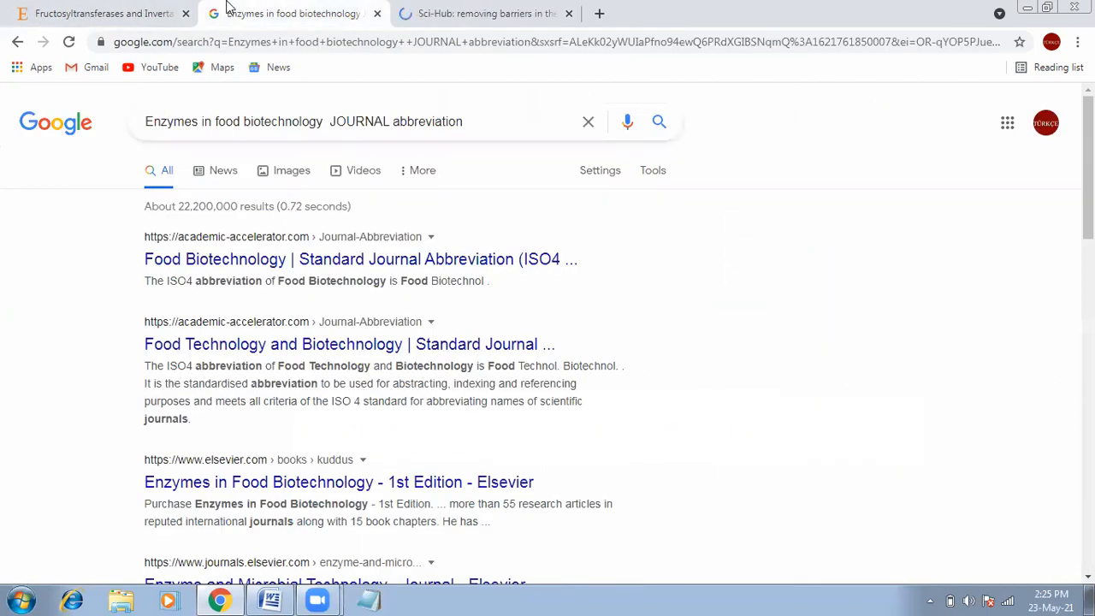
pyautogui.click(165, 10)
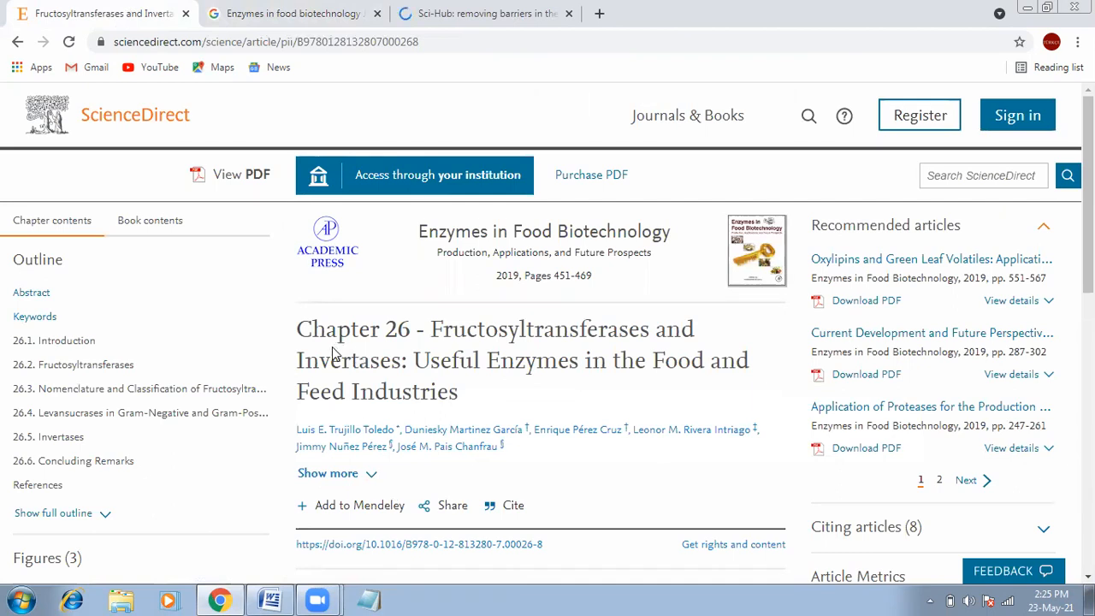
# Step: Copy the chapter title 'Fructosyltransferases and Invertases…' from ScienceDirect and look it up on Sci-Hub
pyautogui.doubleClick(325, 321)
pyautogui.tripleClick(326, 321)
pyautogui.rightClick(326, 321)
pyautogui.click(354, 334)
pyautogui.click(486, 13)
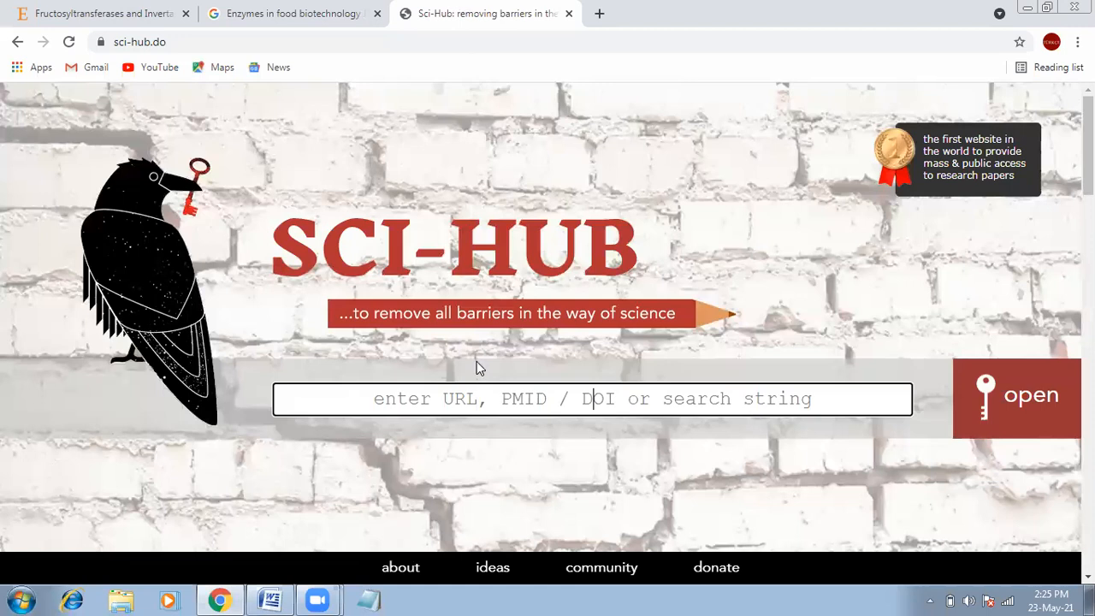
pyautogui.rightClick(460, 390)
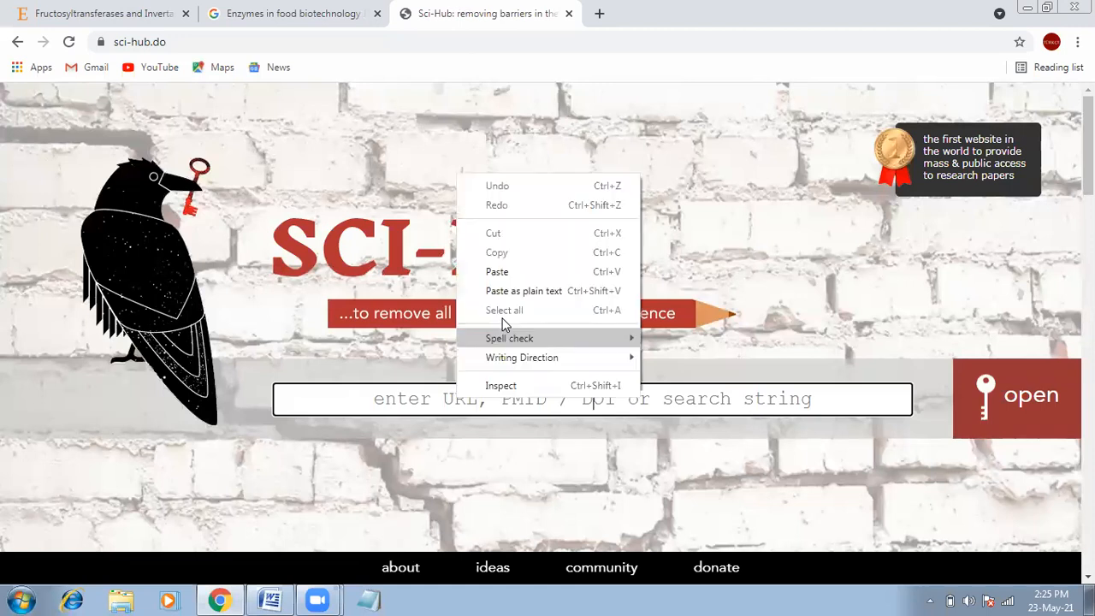
pyautogui.click(505, 272)
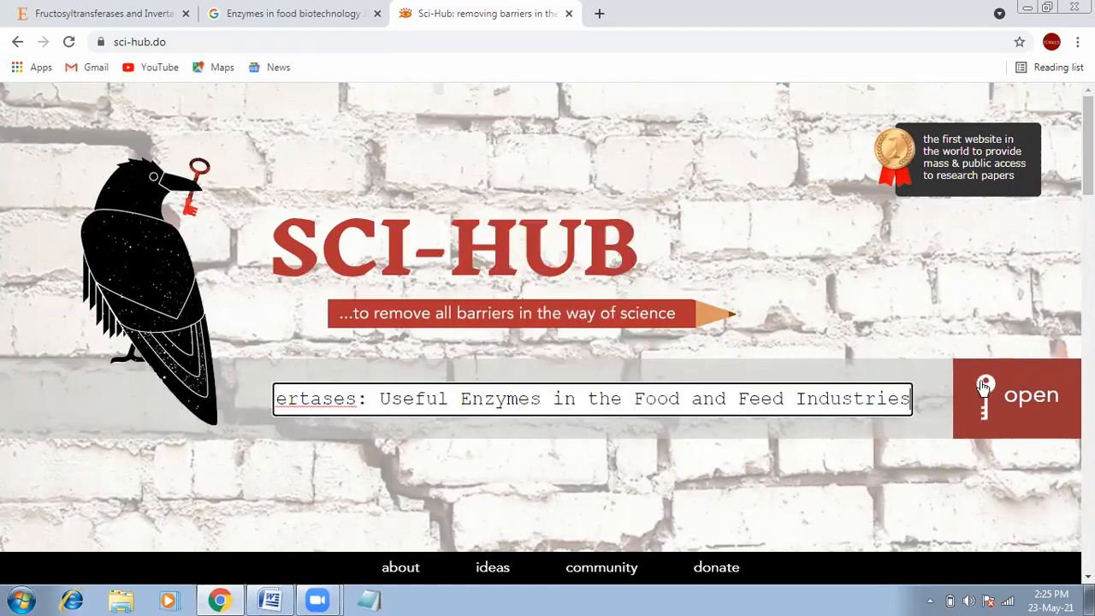
pyautogui.click(985, 387)
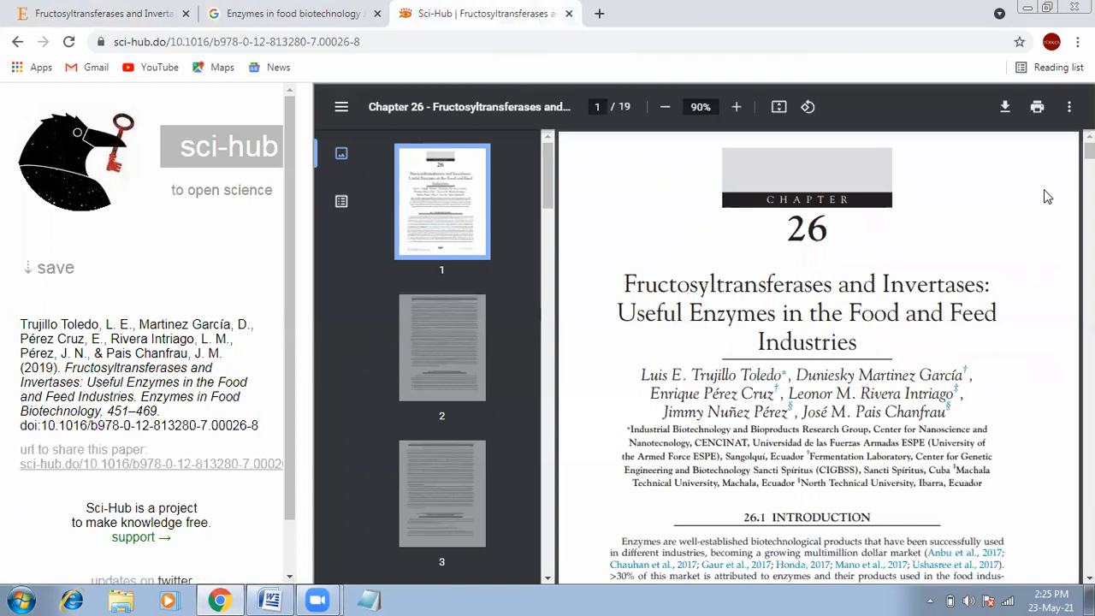
# Step: Start downloading the chapter PDF, cancel the Save As dialog, and switch back to Word
pyautogui.click(1007, 107)
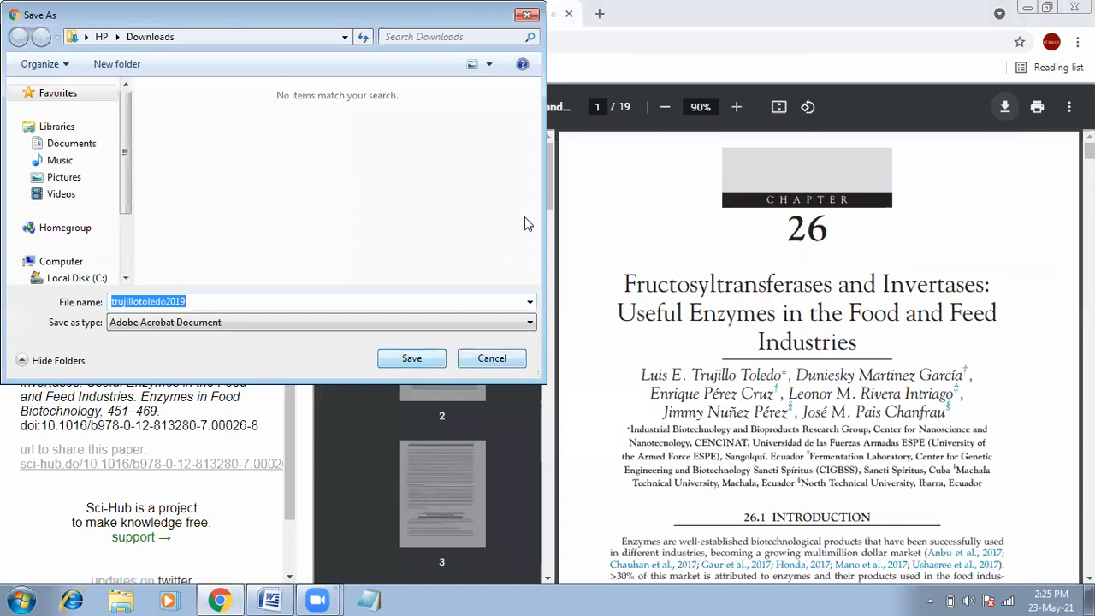
pyautogui.click(529, 16)
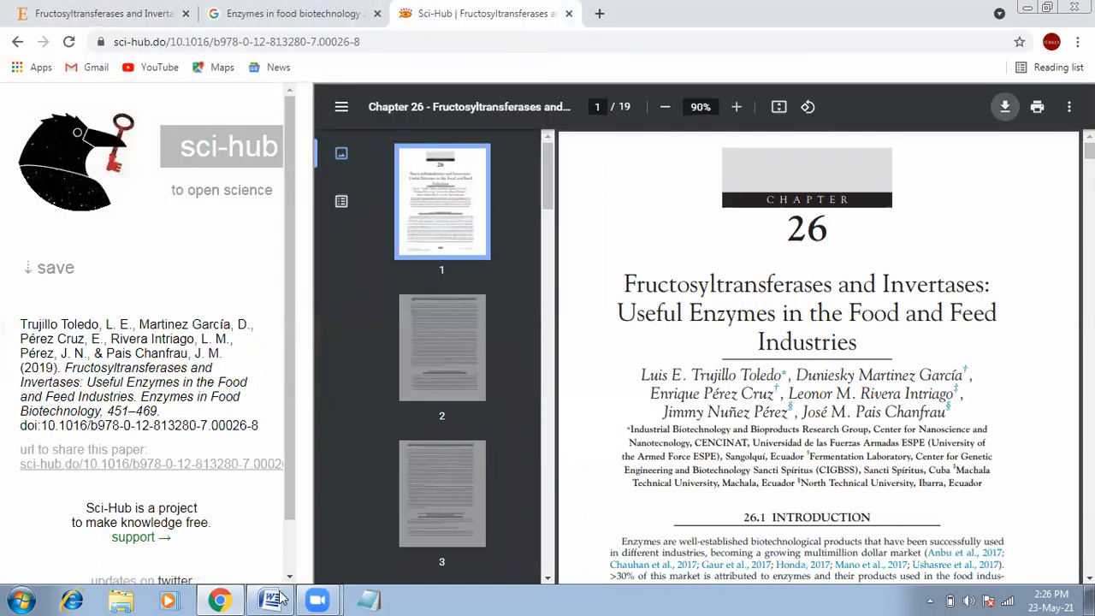
pyautogui.moveTo(317, 599)
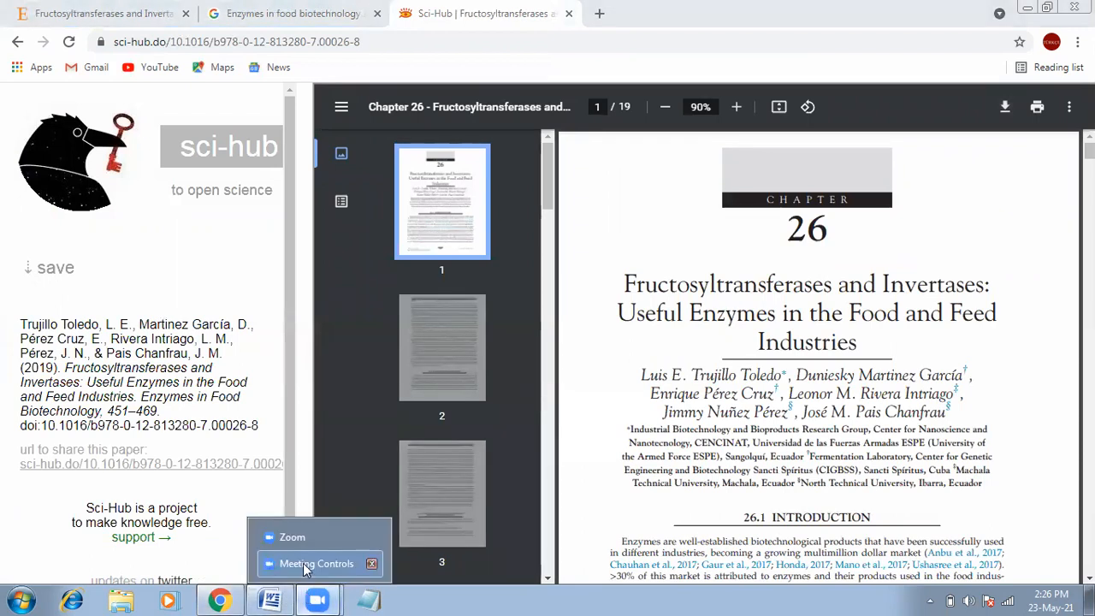
pyautogui.click(270, 600)
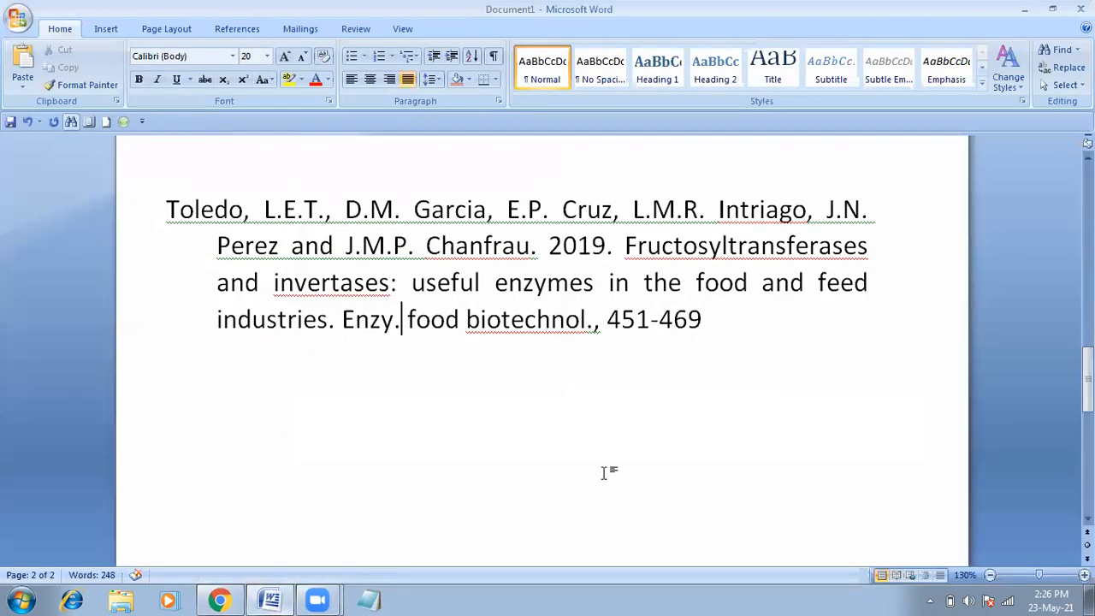